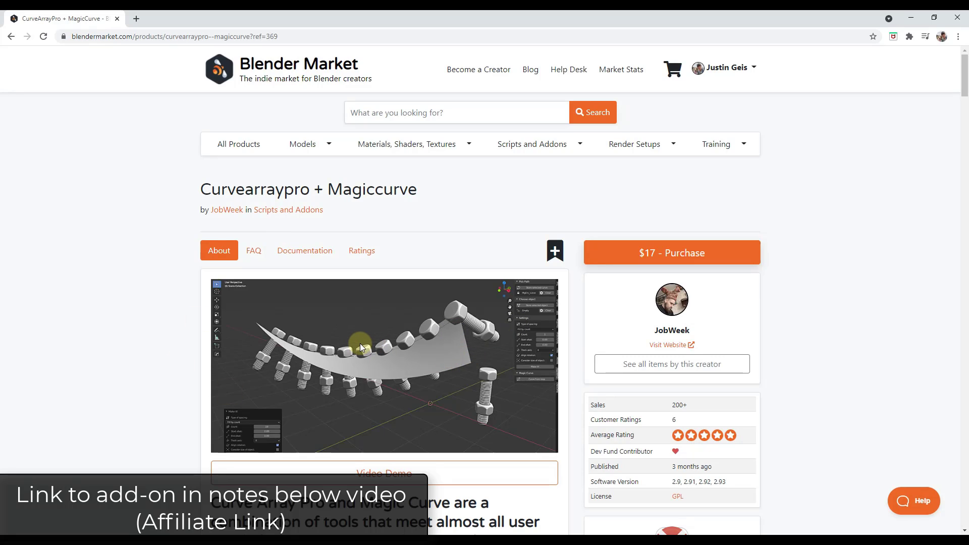
Scroll the Curvearraypro + Magiccurve product page down to the Main function section and Object Editor video.
{"action": "scroll", "coordinate": [177, 347], "scroll_direction": "down", "scroll_amount": 1}
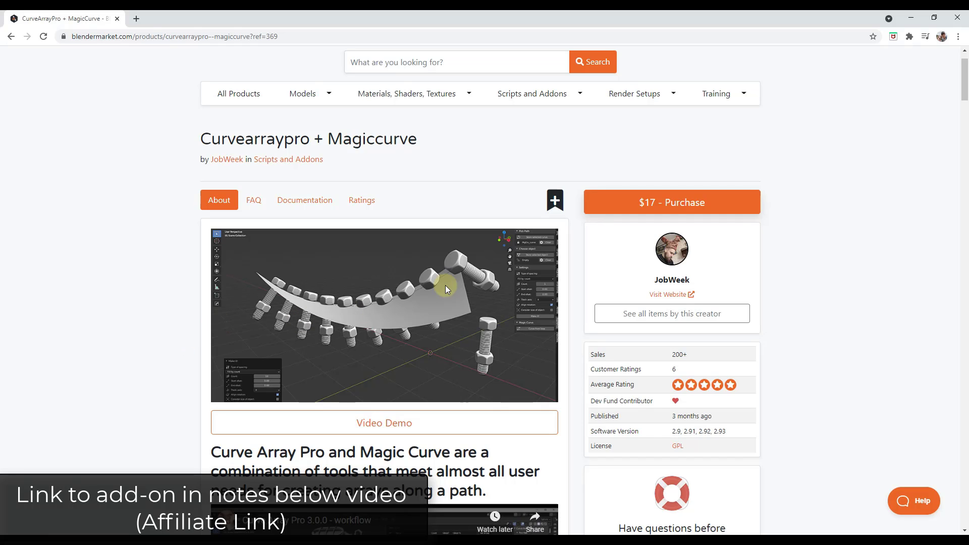
{"action": "scroll", "coordinate": [446, 269], "scroll_direction": "down", "scroll_amount": 6}
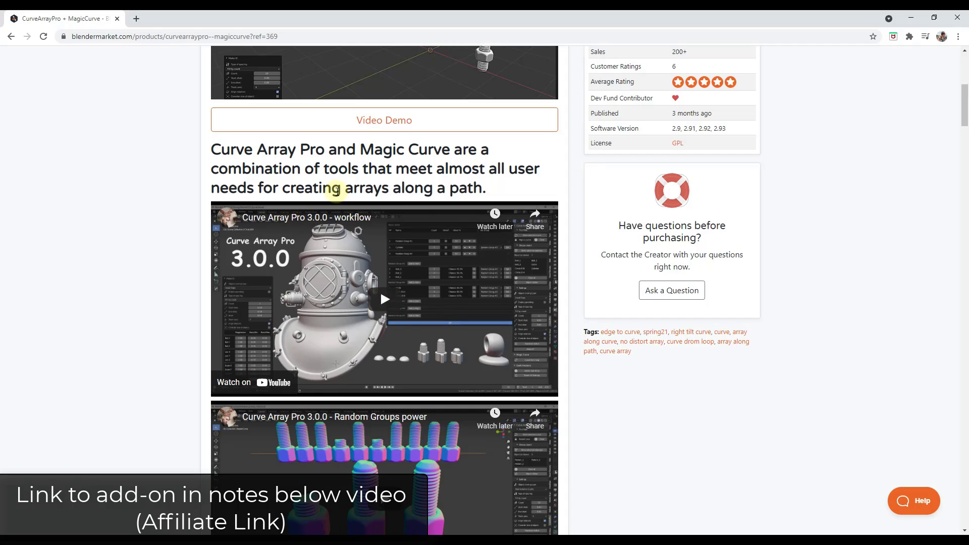
{"action": "scroll", "coordinate": [586, 285], "scroll_direction": "down", "scroll_amount": 4}
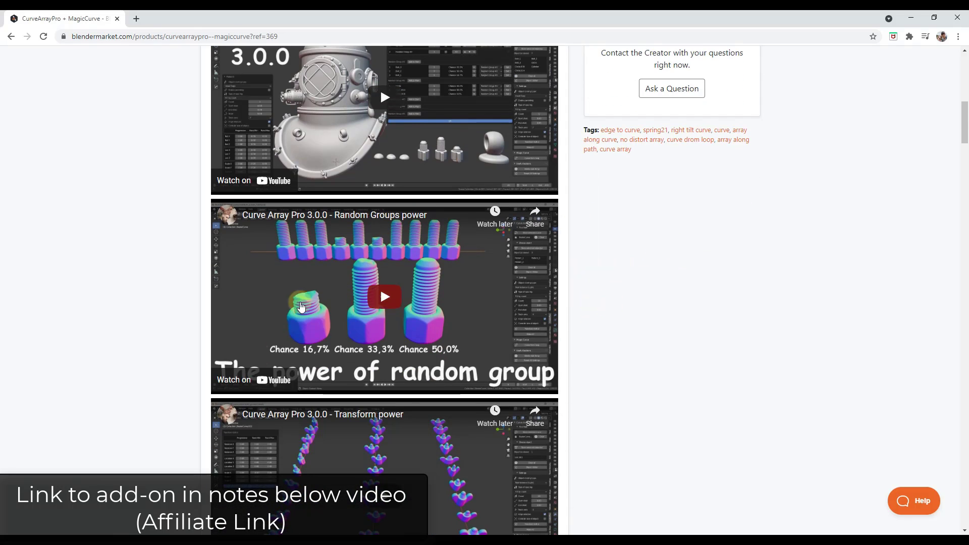
{"action": "scroll", "coordinate": [620, 303], "scroll_direction": "down", "scroll_amount": 10}
{"action": "scroll", "coordinate": [406, 309], "scroll_direction": "down", "scroll_amount": 10}
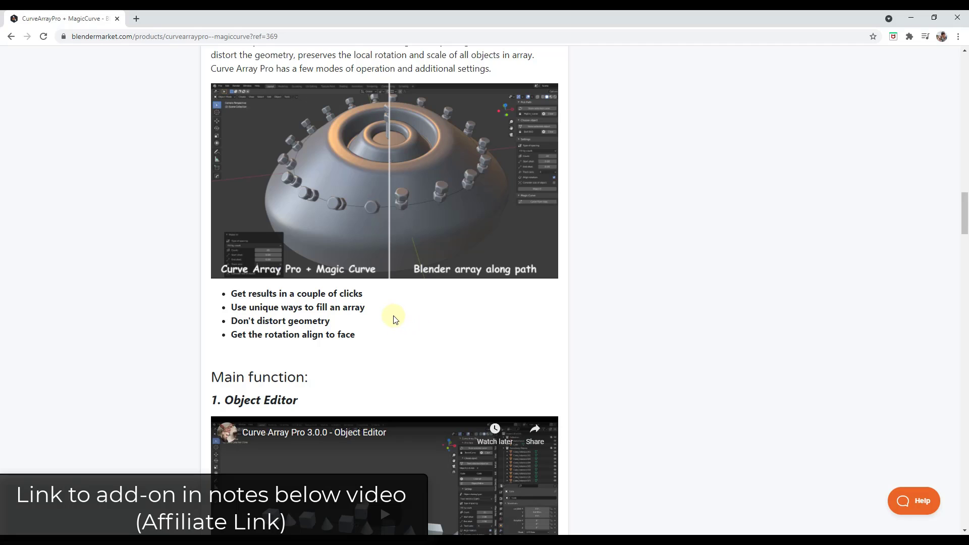
{"action": "scroll", "coordinate": [244, 266], "scroll_direction": "down", "scroll_amount": 3}
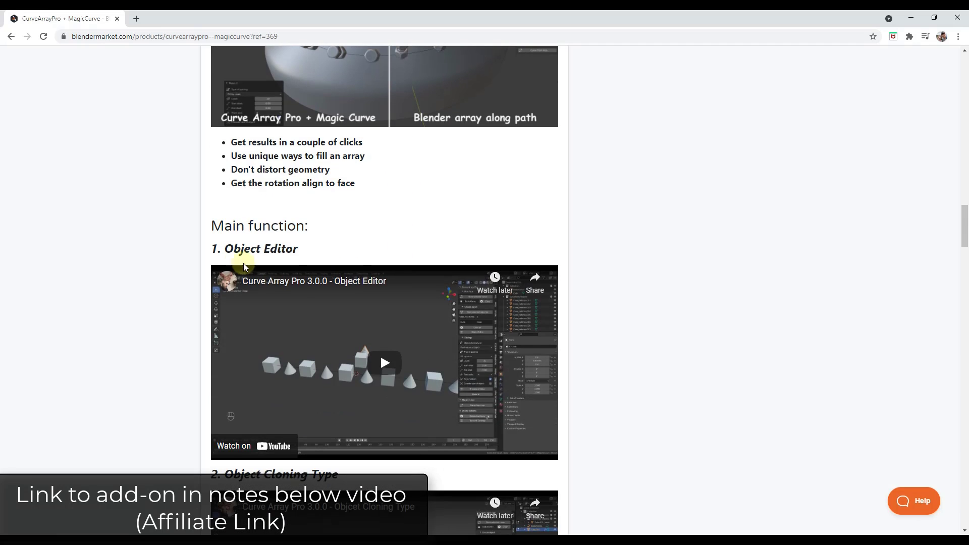
Search Preferences > Add-ons for 'cur', check CurveArrayPro + MagicCurve is enabled, then close Preferences.
{"action": "left_click", "coordinate": [911, 17]}
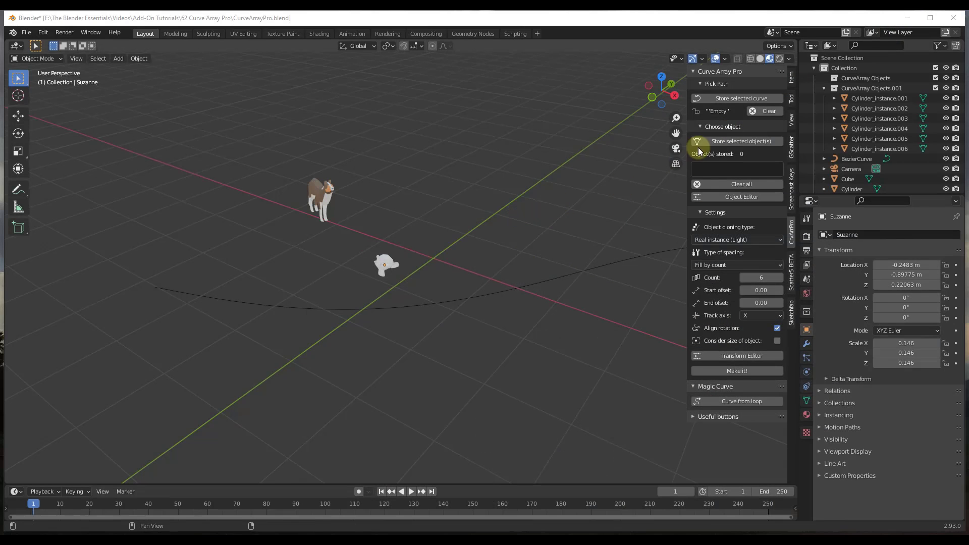
{"action": "left_click", "coordinate": [38, 32]}
{"action": "left_click", "coordinate": [68, 174]}
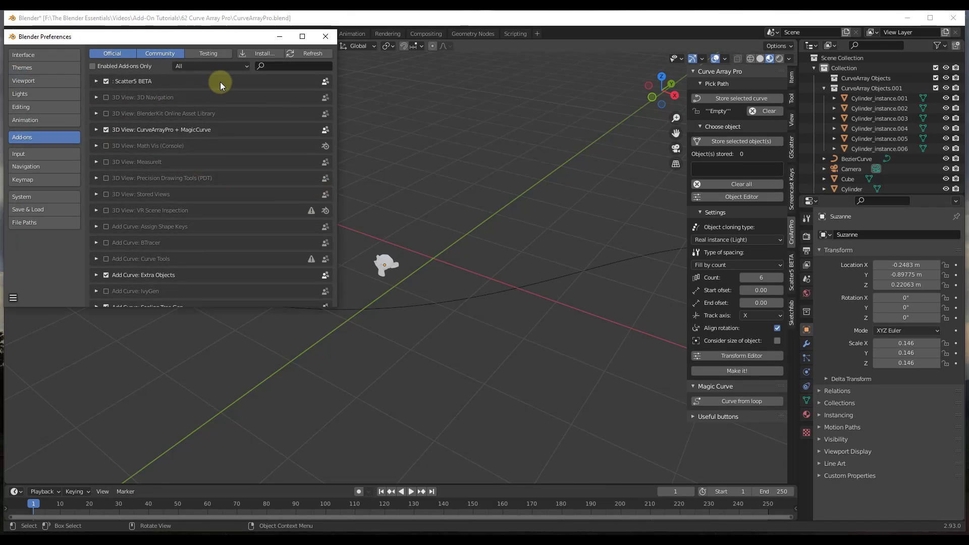
{"action": "left_click", "coordinate": [277, 65]}
{"action": "type", "text": "cur"}
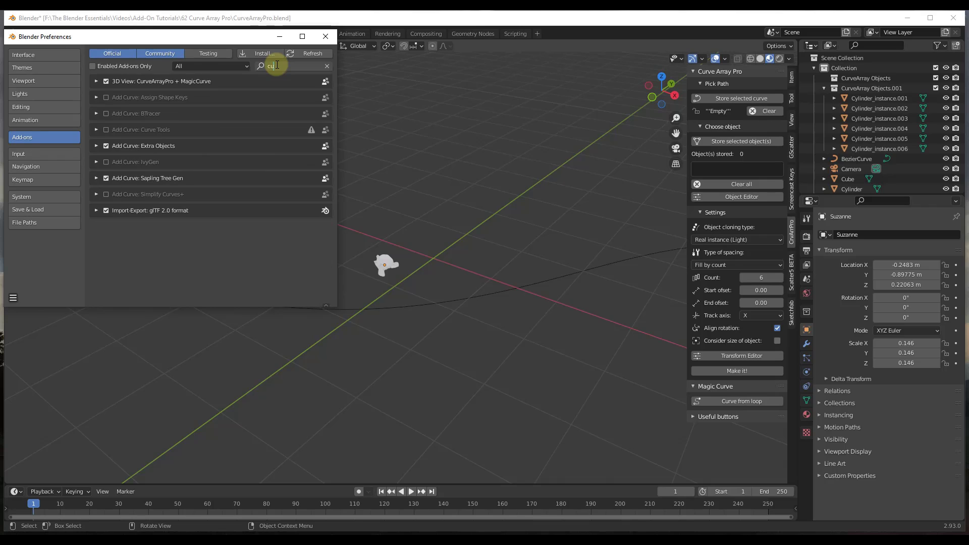
{"action": "key", "text": "Return"}
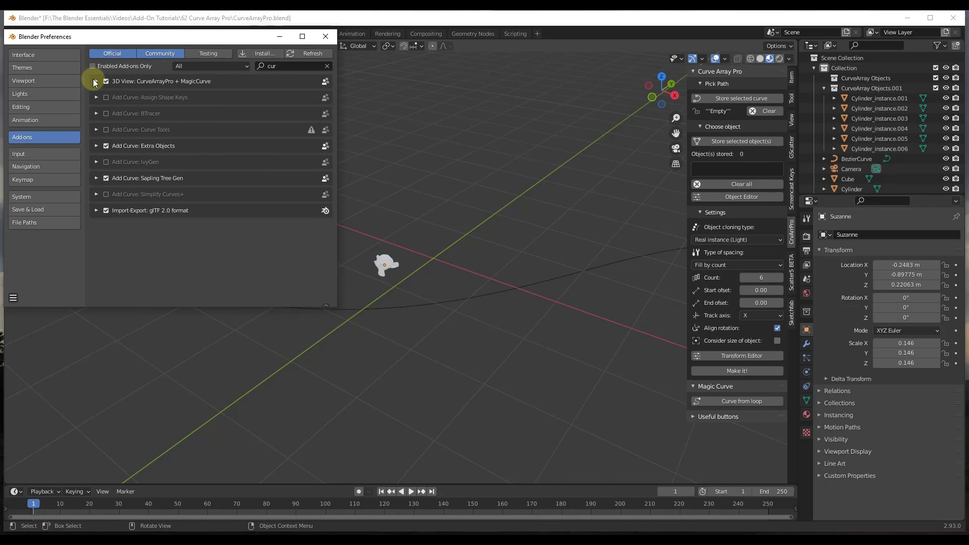
{"action": "left_click", "coordinate": [96, 81]}
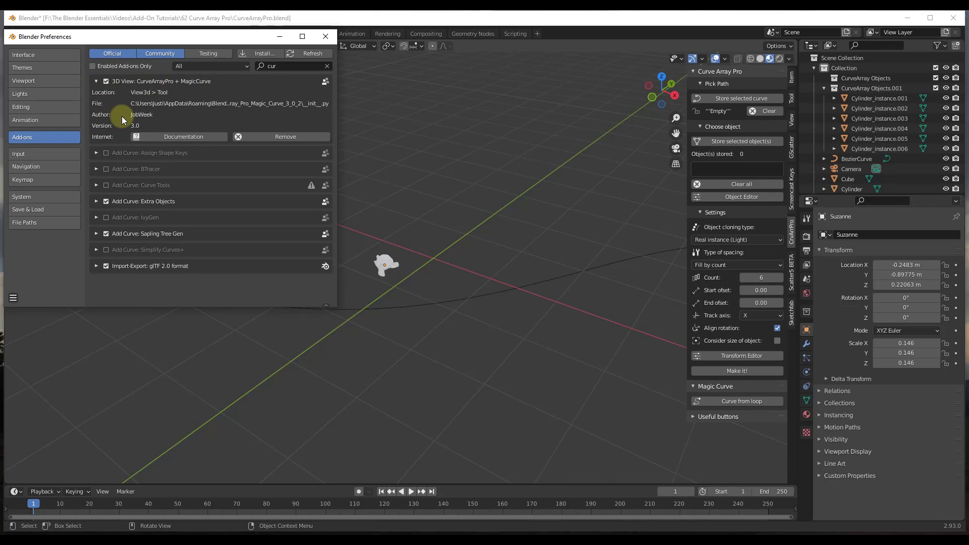
{"action": "left_click", "coordinate": [325, 37]}
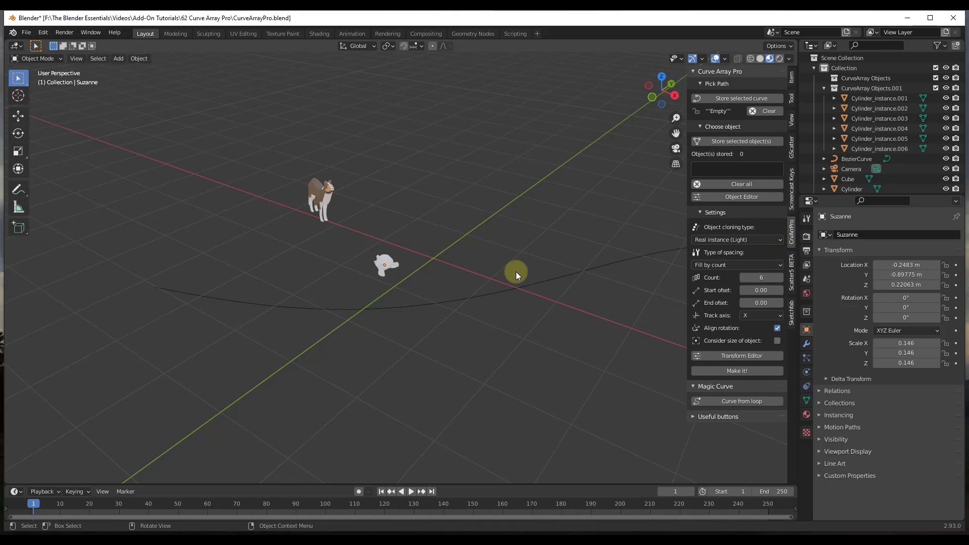
Select NurbsPath, inspect its points in Edit Mode, store it as the array path, and select Suzanne.
{"action": "middle_click_drag", "start_coordinate": [471, 264], "coordinate": [445, 342]}
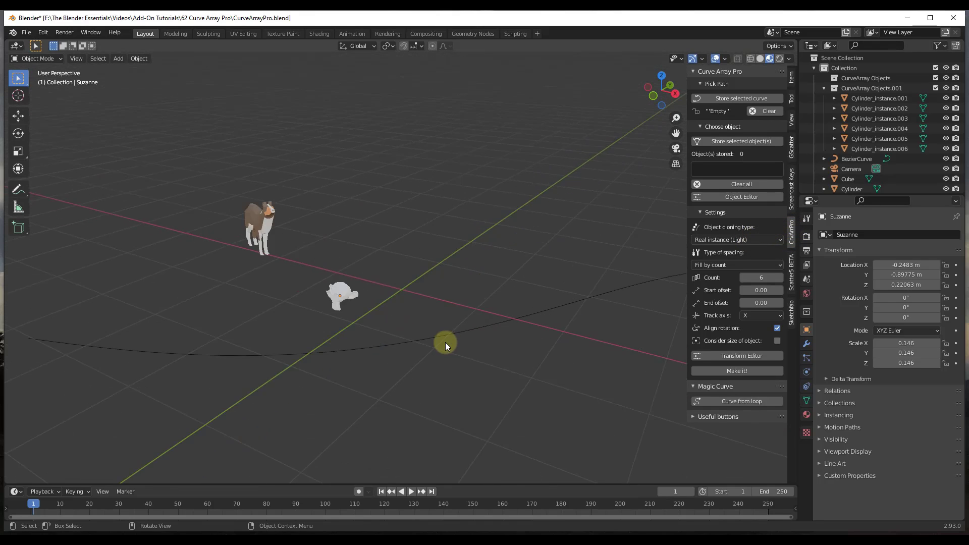
{"action": "scroll", "coordinate": [424, 343], "scroll_direction": "up", "scroll_amount": 3}
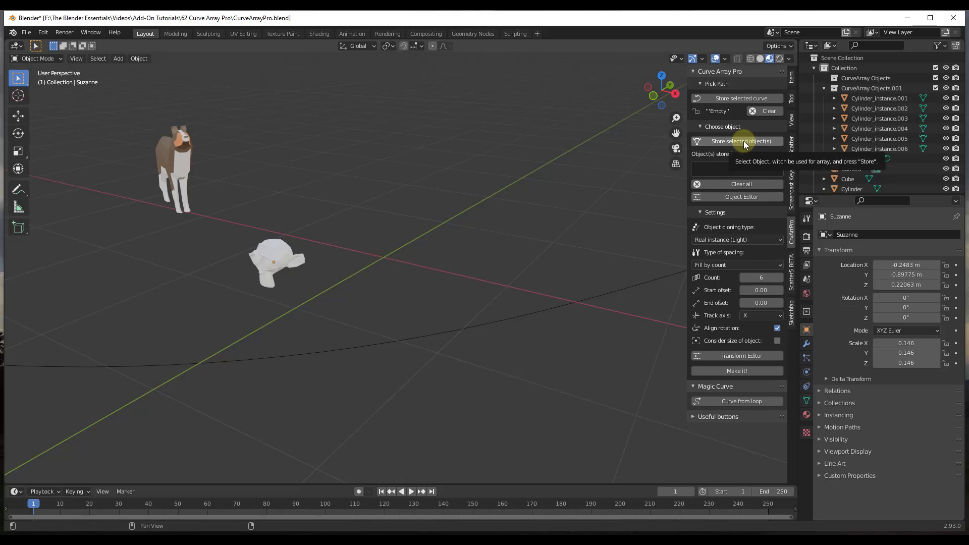
{"action": "scroll", "coordinate": [417, 309], "scroll_direction": "down", "scroll_amount": 5}
{"action": "left_click", "coordinate": [408, 302]}
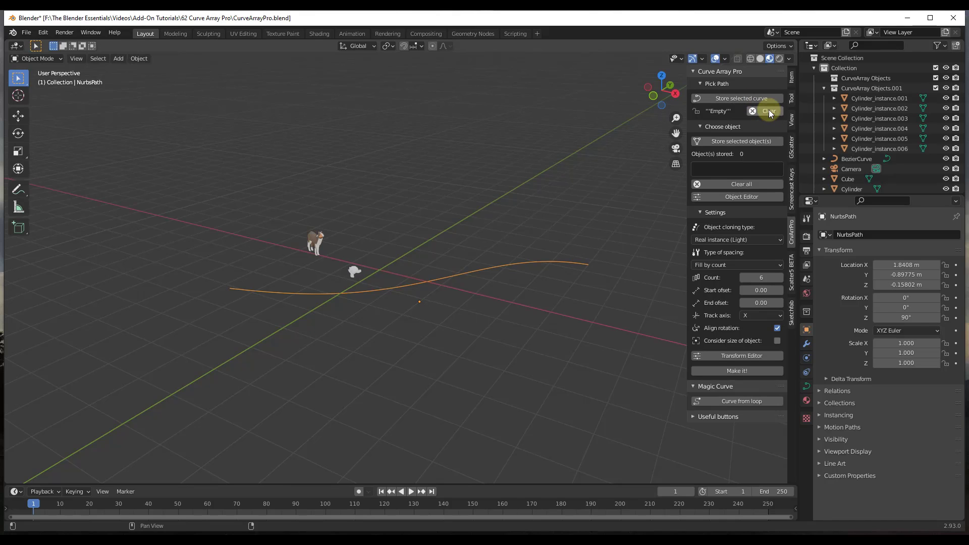
{"action": "middle_click_drag", "start_coordinate": [432, 305], "coordinate": [413, 279]}
{"action": "scroll", "coordinate": [368, 282], "scroll_direction": "up", "scroll_amount": 3}
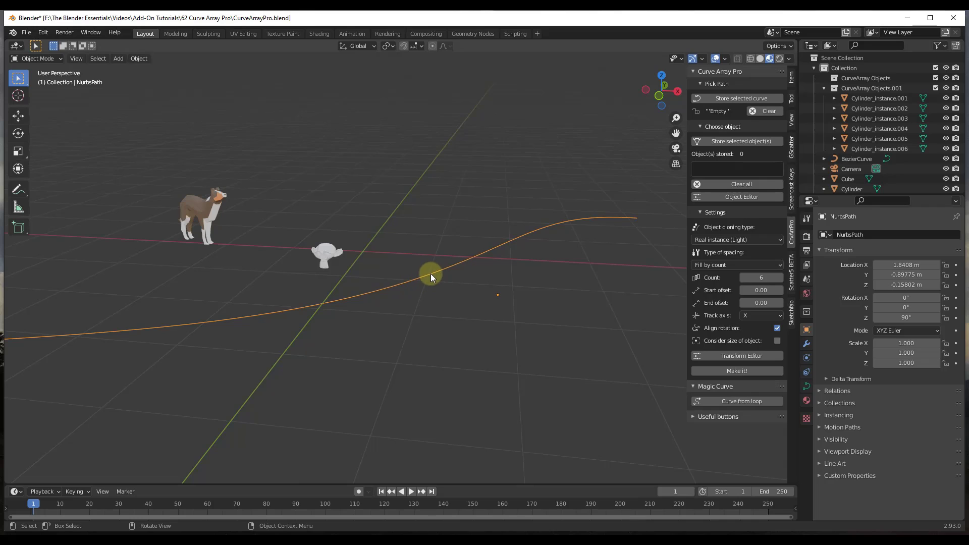
{"action": "key", "text": "Tab"}
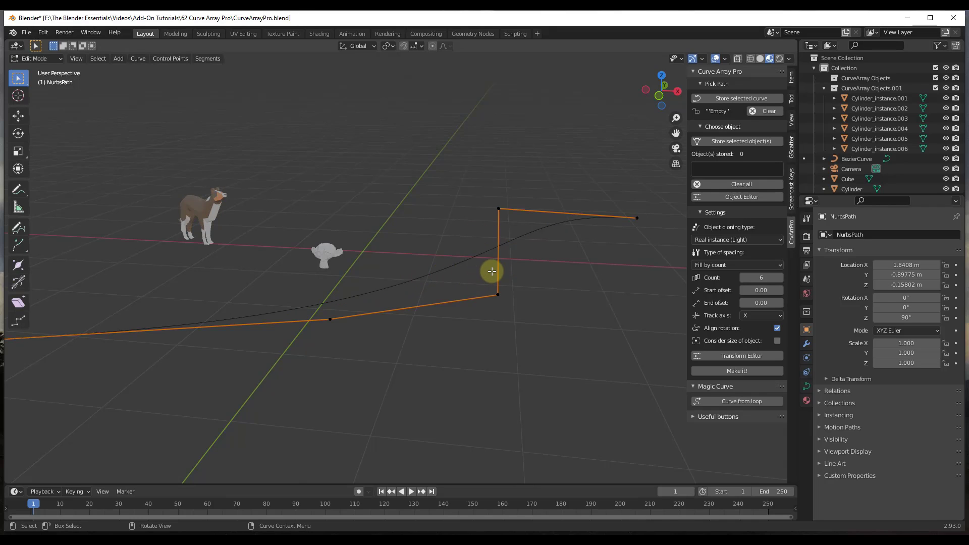
{"action": "key", "text": "Tab"}
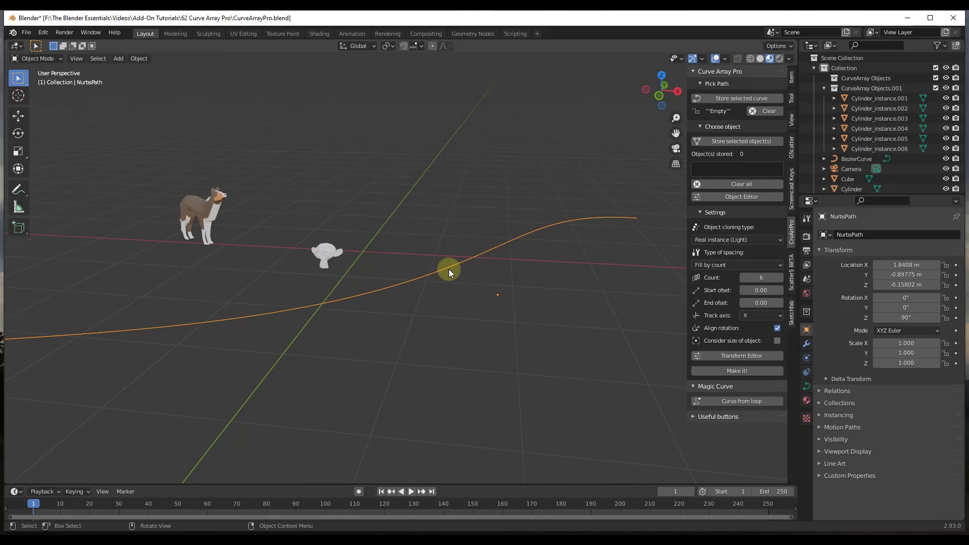
{"action": "left_click", "coordinate": [730, 99]}
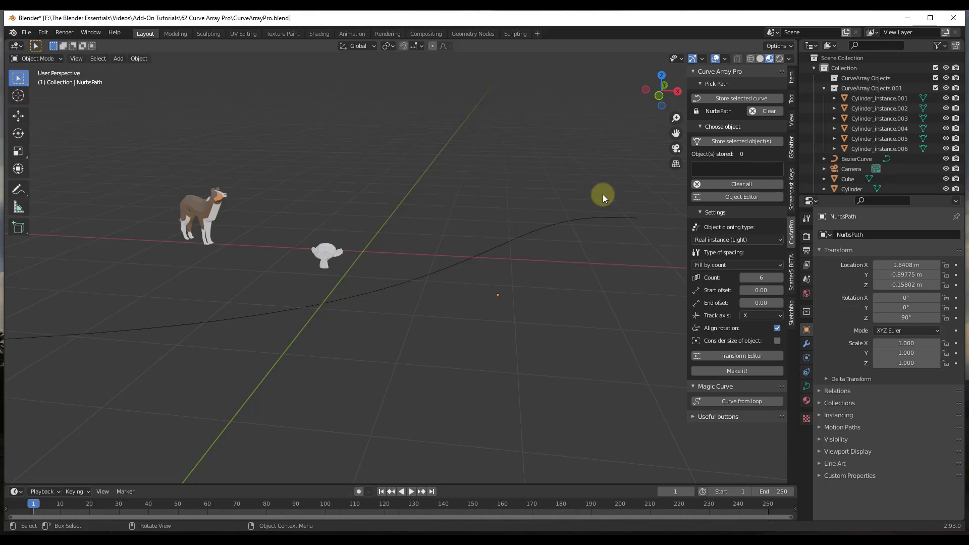
{"action": "left_click", "coordinate": [358, 259]}
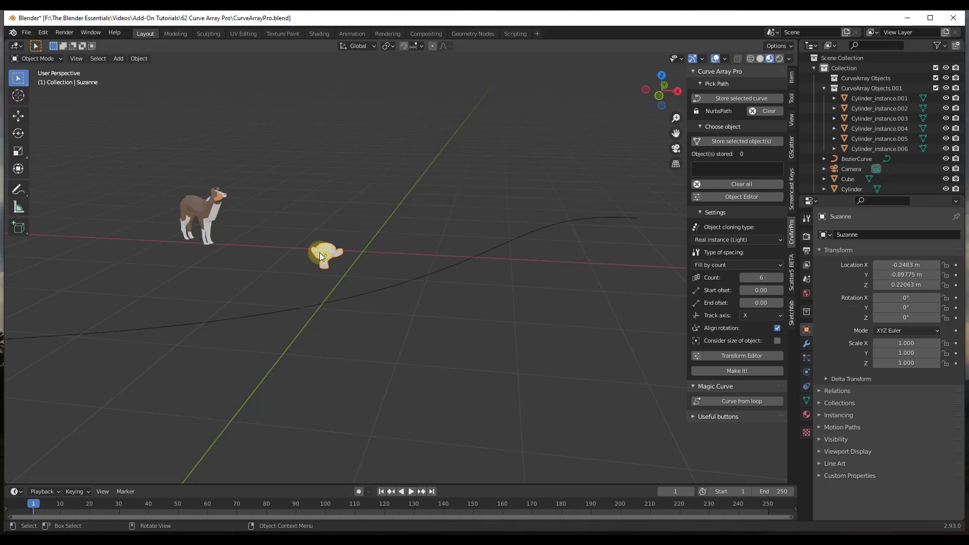
Store Suzanne as the array object and create its copies along NurbsPath with Make it!
{"action": "left_click", "coordinate": [736, 141]}
{"action": "scroll", "coordinate": [456, 237], "scroll_direction": "down", "scroll_amount": 4}
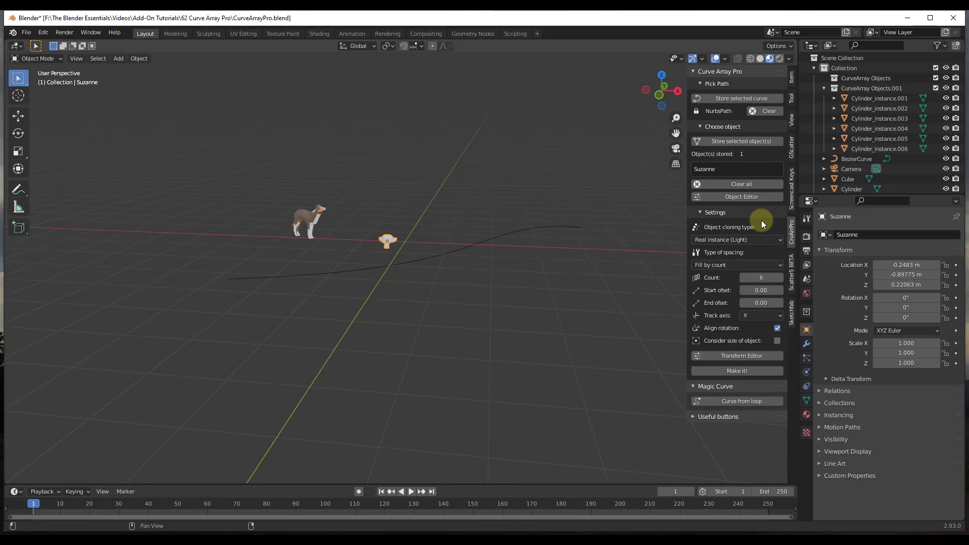
{"action": "left_click", "coordinate": [744, 370]}
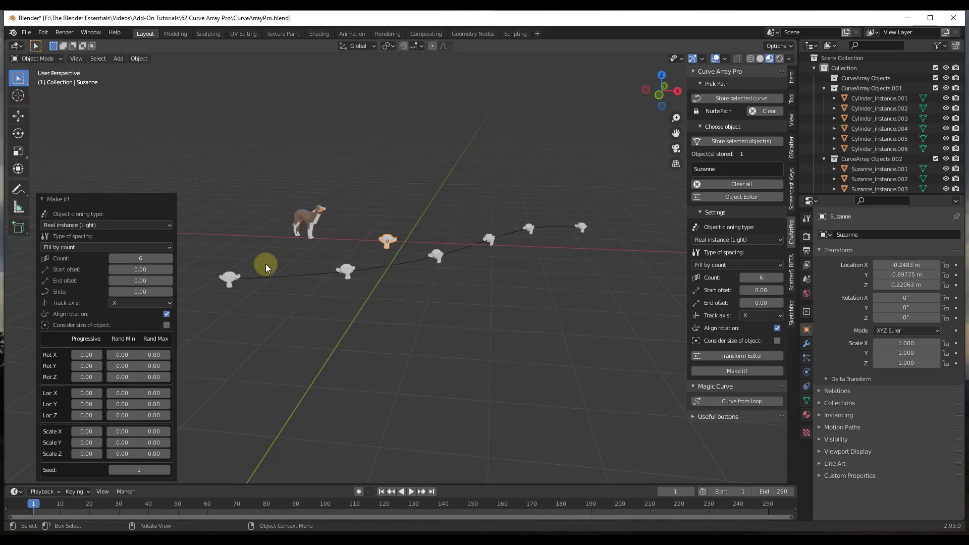
Set the monkey array to 14 copies, start offset 0.48, end offset 0.84, slide 1.11.
{"action": "scroll", "coordinate": [331, 239], "scroll_direction": "down", "scroll_amount": 3}
{"action": "scroll", "coordinate": [327, 244], "scroll_direction": "up", "scroll_amount": 5}
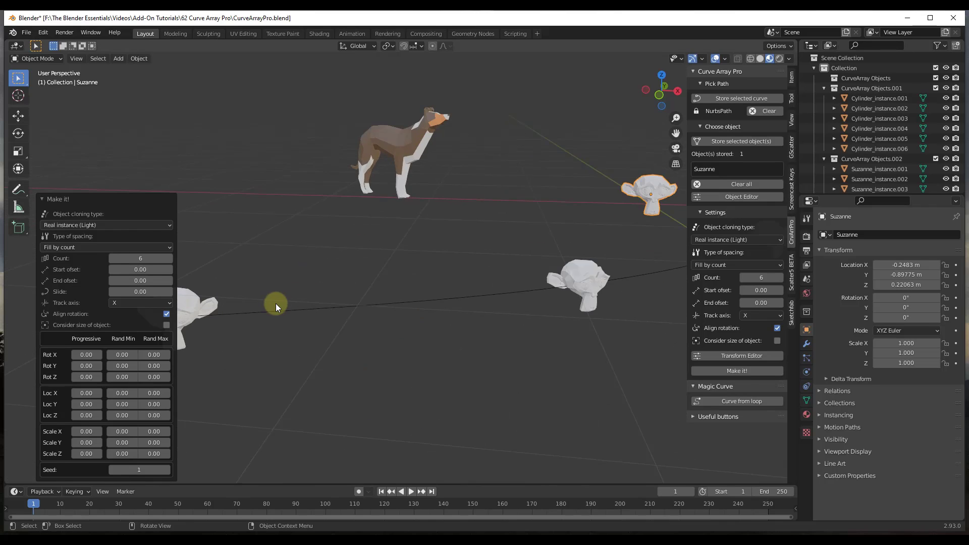
{"action": "scroll", "coordinate": [348, 279], "scroll_direction": "down", "scroll_amount": 2}
{"action": "scroll", "coordinate": [328, 288], "scroll_direction": "up", "scroll_amount": 1}
{"action": "middle_click_drag", "start_coordinate": [328, 288], "coordinate": [349, 288]}
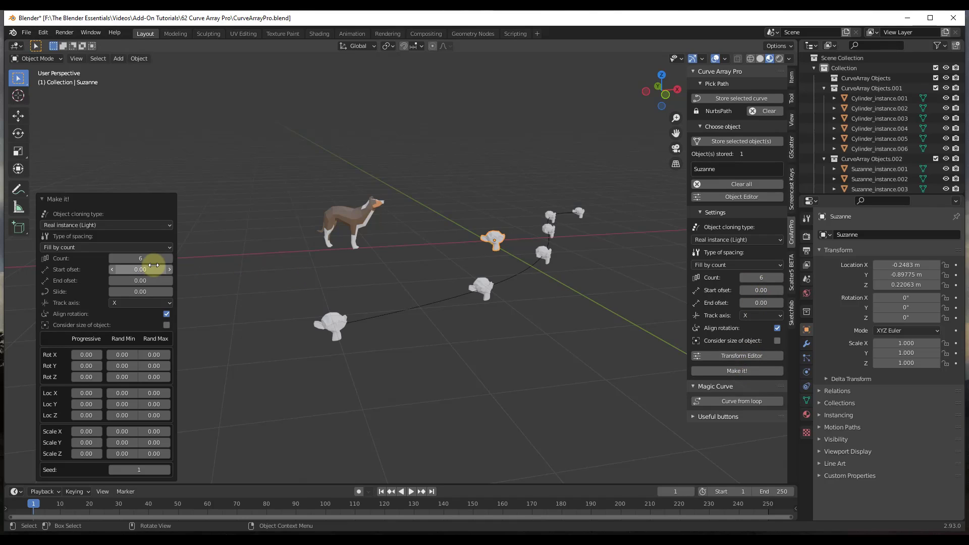
{"action": "left_click_drag", "start_coordinate": [130, 258], "coordinate": [188, 292]}
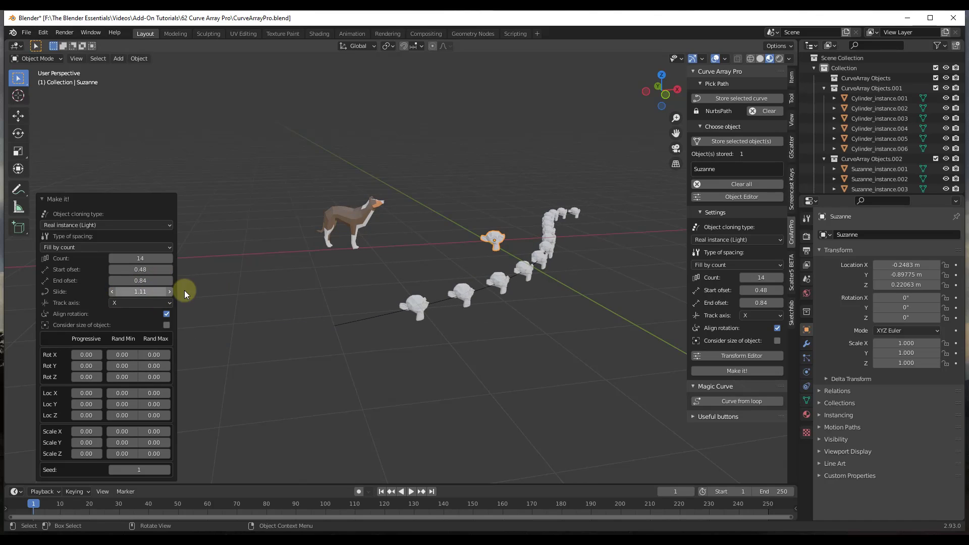
{"action": "middle_click_drag", "start_coordinate": [507, 262], "coordinate": [394, 260]}
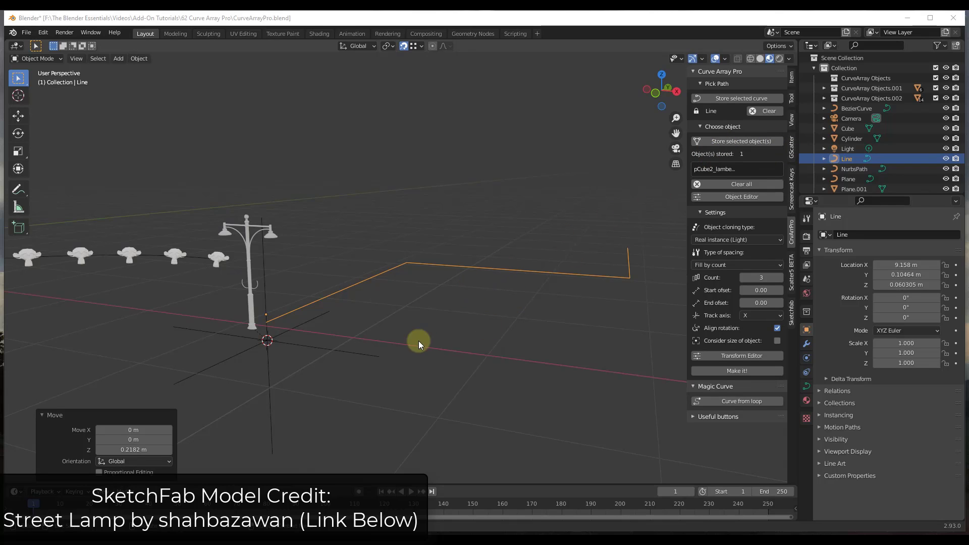
Clear the old stored path and objects, re-store Line as the path, and store the lamp post pCube2_lambert1_0.
{"action": "middle_click_drag", "start_coordinate": [419, 341], "coordinate": [389, 330]}
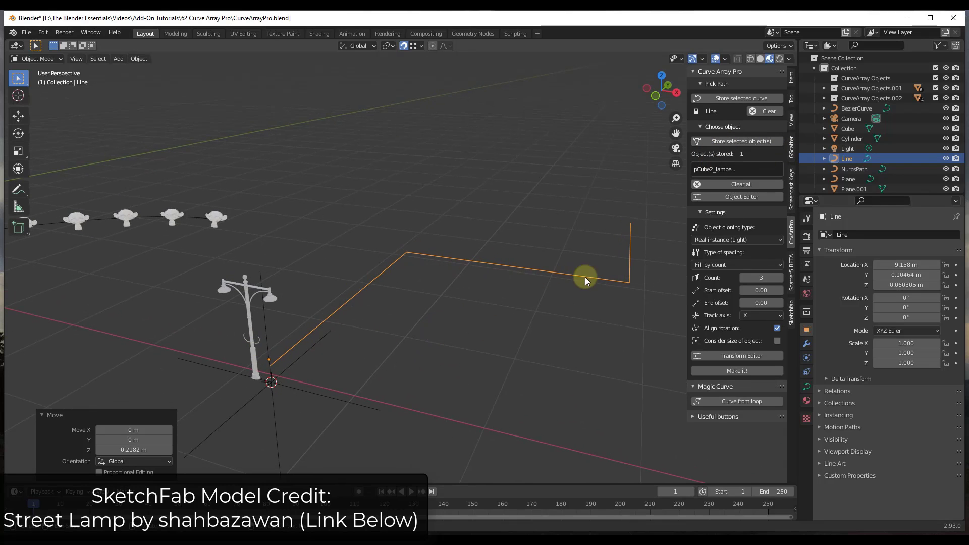
{"action": "left_click", "coordinate": [734, 181]}
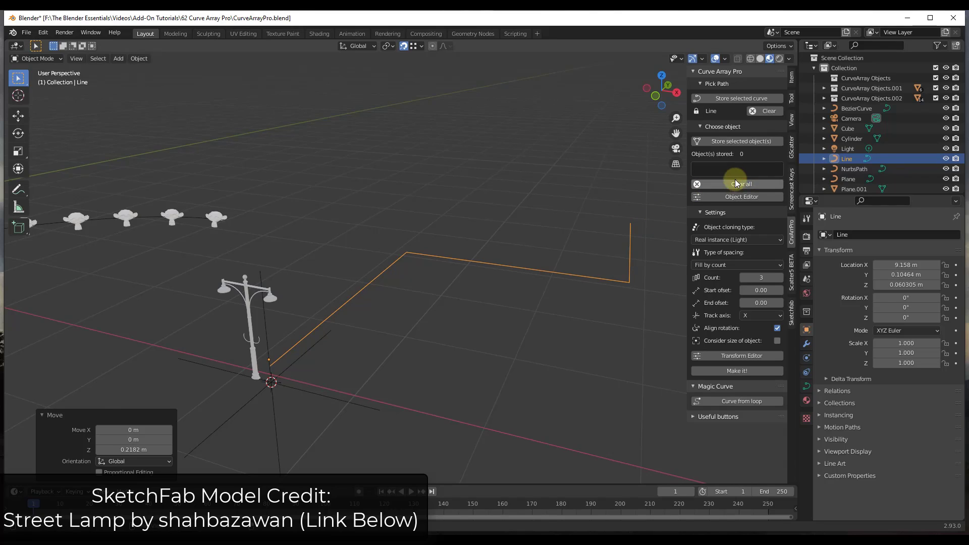
{"action": "left_click", "coordinate": [764, 112]}
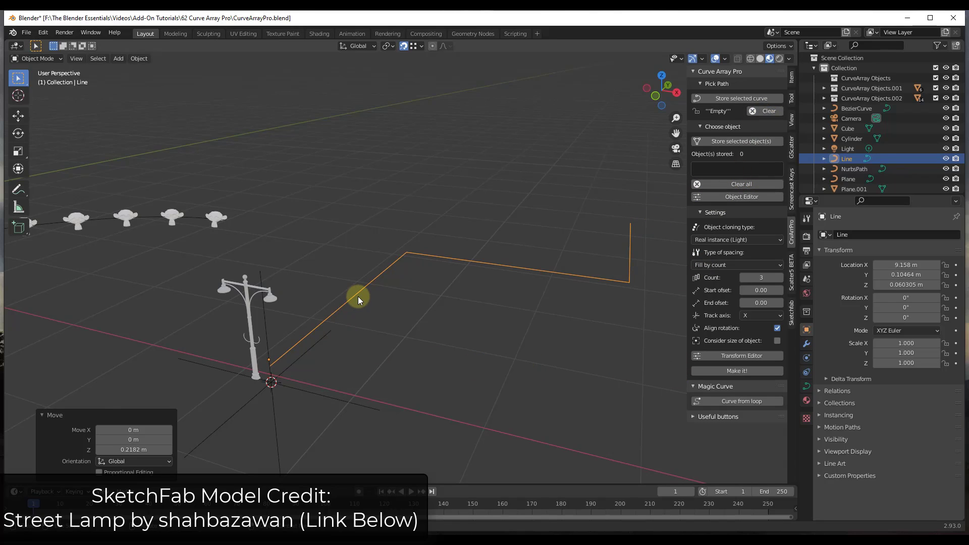
{"action": "left_click", "coordinate": [737, 99]}
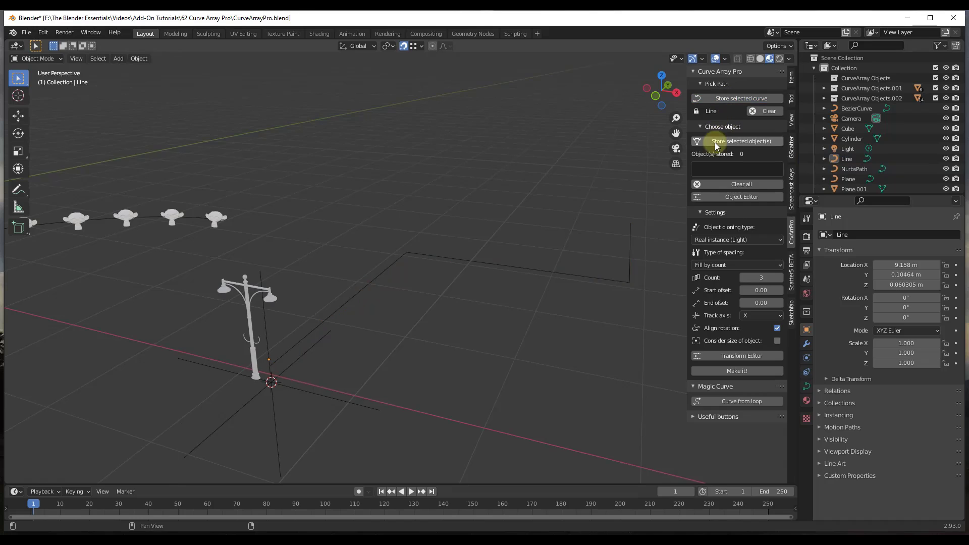
{"action": "left_click", "coordinate": [271, 292]}
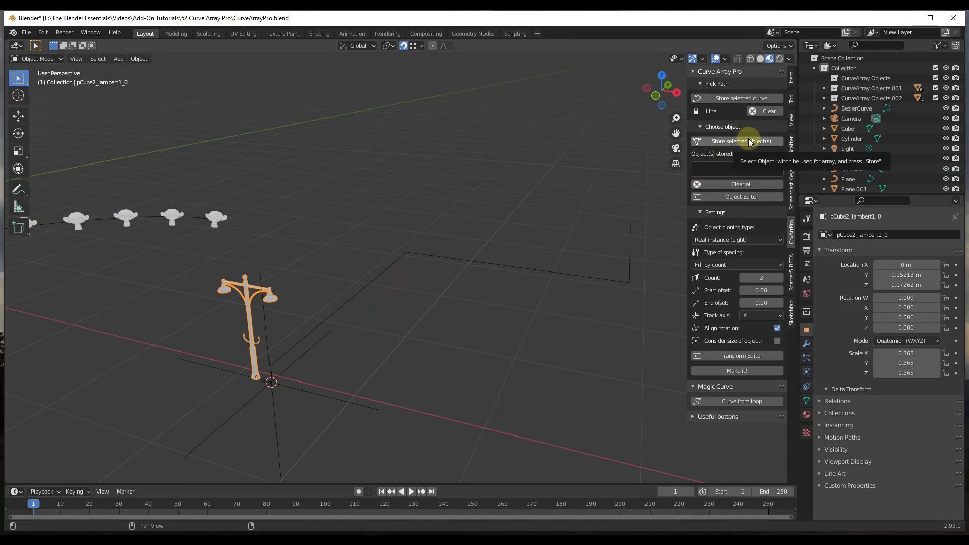
{"action": "left_click", "coordinate": [735, 144]}
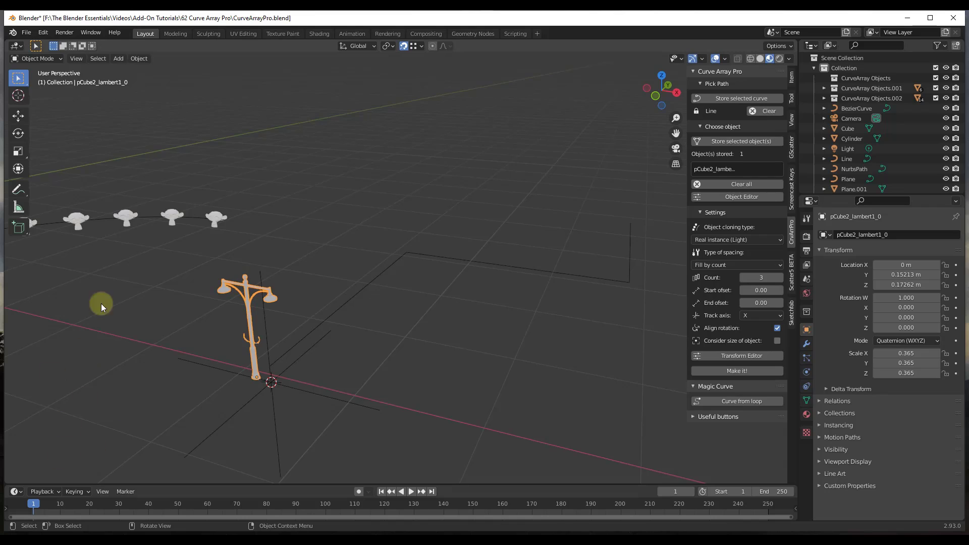
Array the lamp post along Line and set Track axis to Z so the lamps stand upright.
{"action": "left_click", "coordinate": [737, 371]}
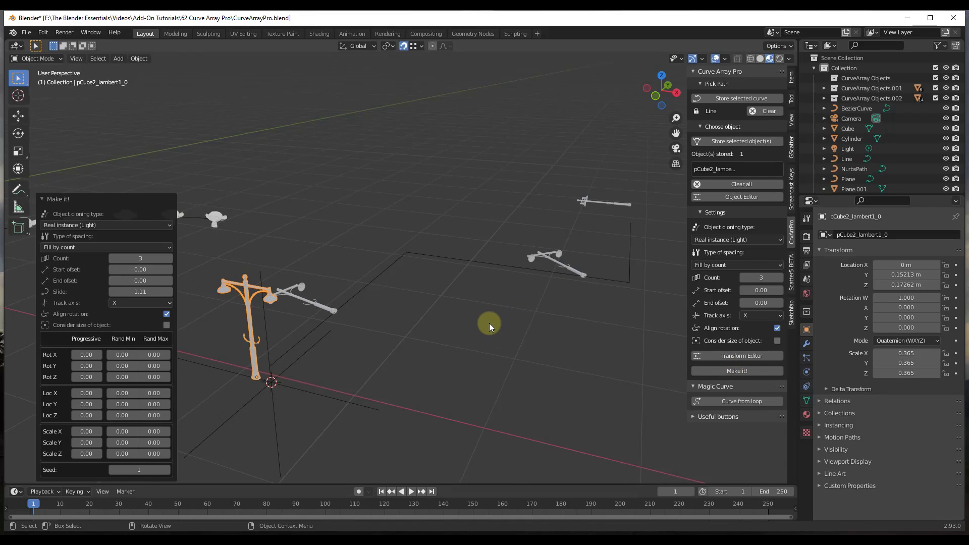
{"action": "mouse_move", "coordinate": [522, 316]}
{"action": "middle_mouse_down"}
{"action": "mouse_move", "coordinate": [516, 304]}
{"action": "mouse_move", "coordinate": [539, 302]}
{"action": "mouse_move", "coordinate": [538, 316]}
{"action": "mouse_move", "coordinate": [510, 309]}
{"action": "mouse_move", "coordinate": [527, 308]}
{"action": "mouse_move", "coordinate": [520, 304]}
{"action": "middle_mouse_up"}
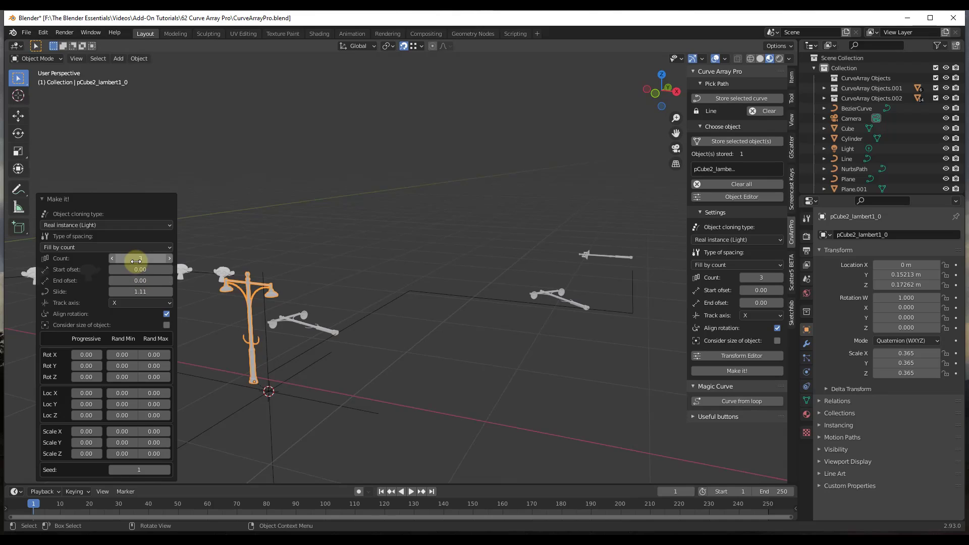
{"action": "mouse_move", "coordinate": [517, 347]}
{"action": "middle_mouse_down"}
{"action": "mouse_move", "coordinate": [544, 344]}
{"action": "mouse_move", "coordinate": [514, 353]}
{"action": "middle_mouse_up"}
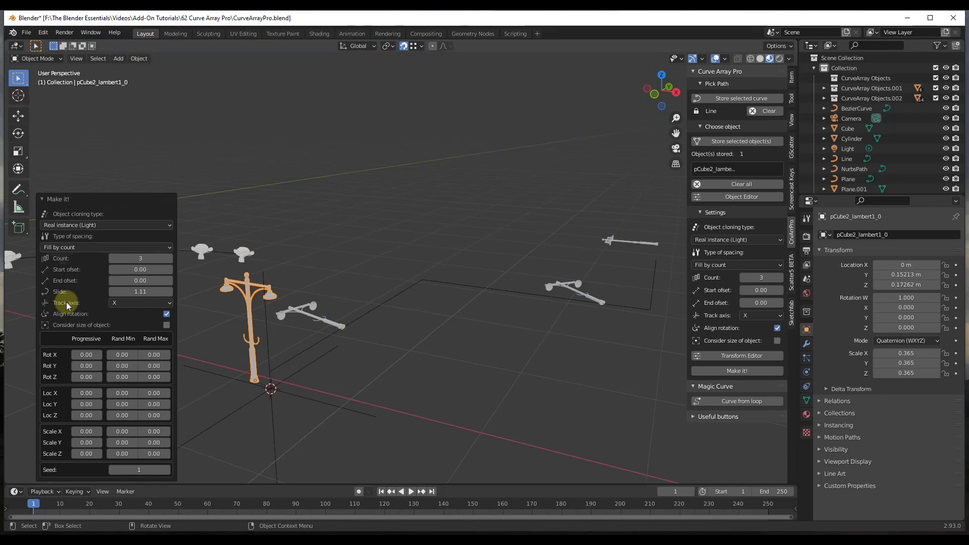
{"action": "left_click", "coordinate": [132, 302]}
{"action": "left_click", "coordinate": [124, 336]}
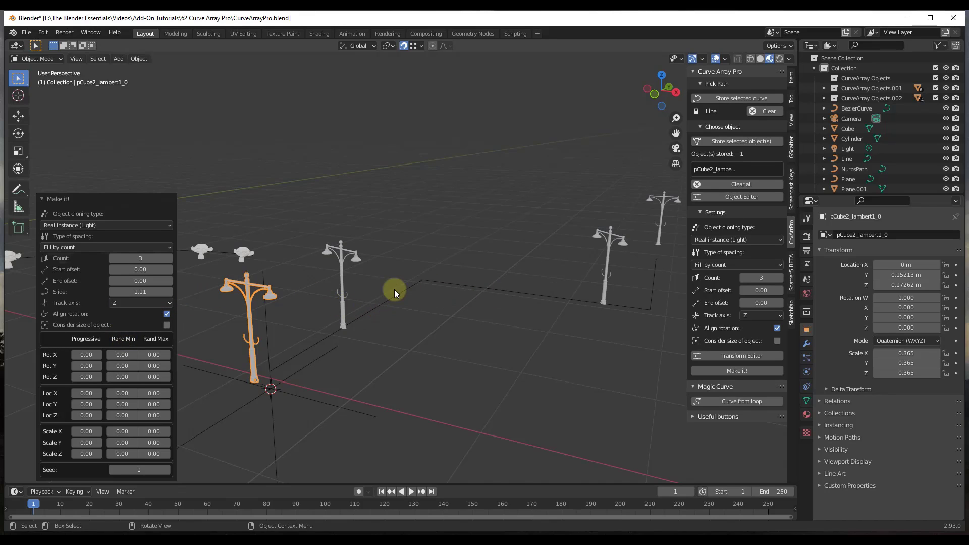
Set the lamp array's Slide to 0.
{"action": "mouse_move", "coordinate": [349, 309]}
{"action": "middle_mouse_down"}
{"action": "mouse_move", "coordinate": [365, 310]}
{"action": "mouse_move", "coordinate": [341, 311]}
{"action": "middle_mouse_up"}
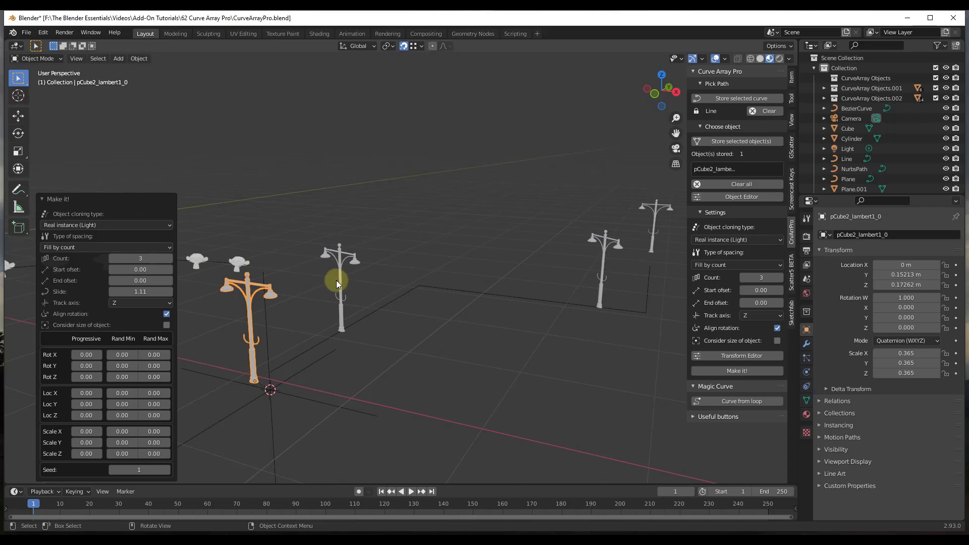
{"action": "double_click", "coordinate": [144, 291]}
{"action": "type", "text": "0"}
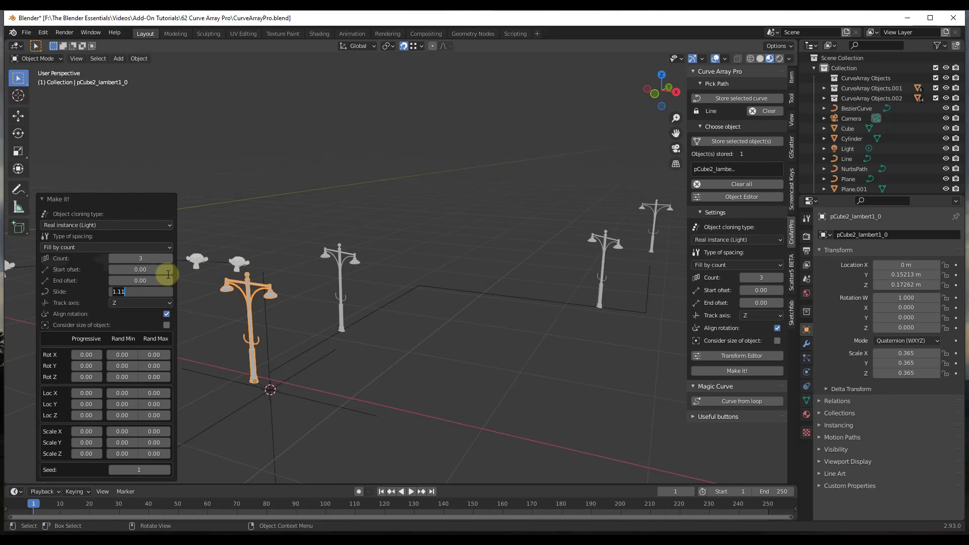
{"action": "key", "text": "Return"}
Try 10 lamps, settle on a count of 5, and review the spacing types.
{"action": "middle_click_drag", "start_coordinate": [438, 381], "coordinate": [501, 295]}
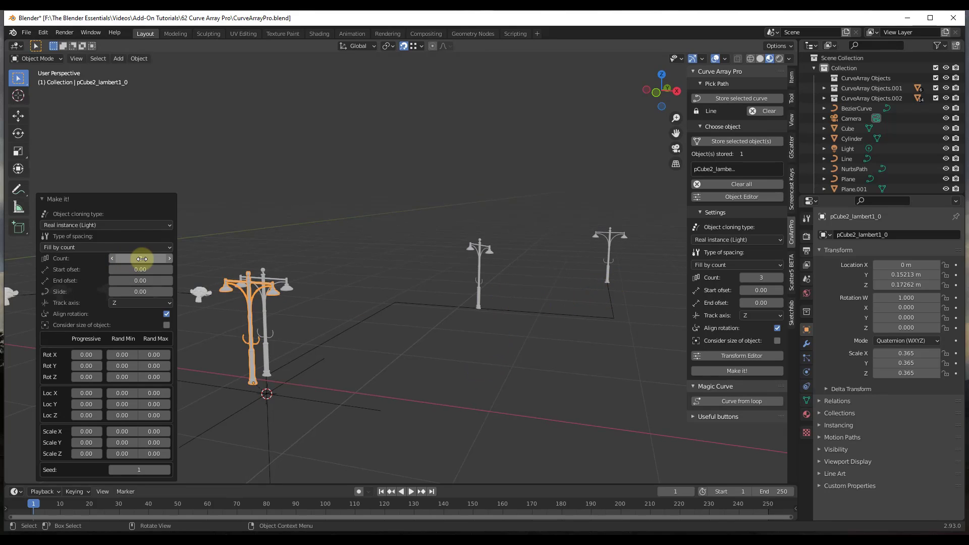
{"action": "left_click_drag", "start_coordinate": [142, 258], "coordinate": [147, 258]}
{"action": "left_click_drag", "start_coordinate": [147, 258], "coordinate": [143, 259]}
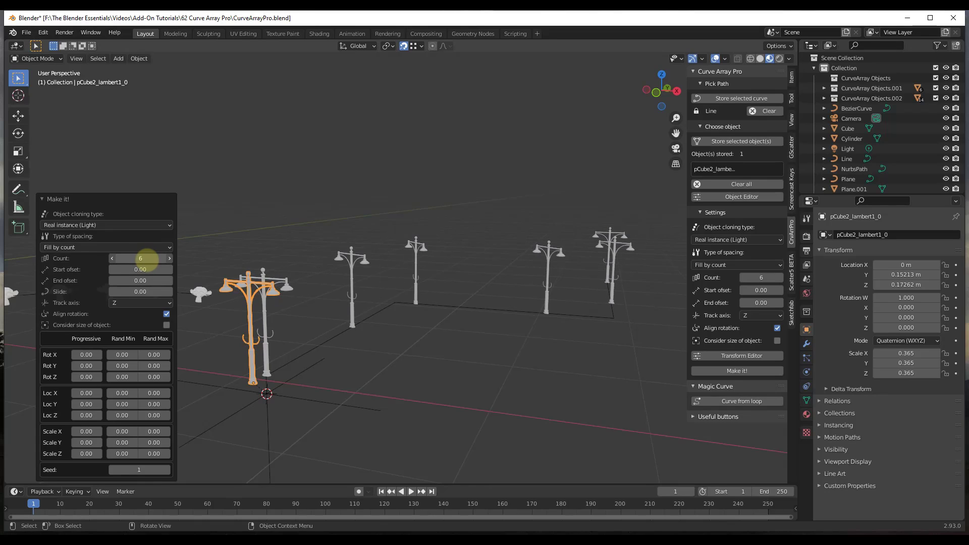
{"action": "left_click", "coordinate": [147, 258]}
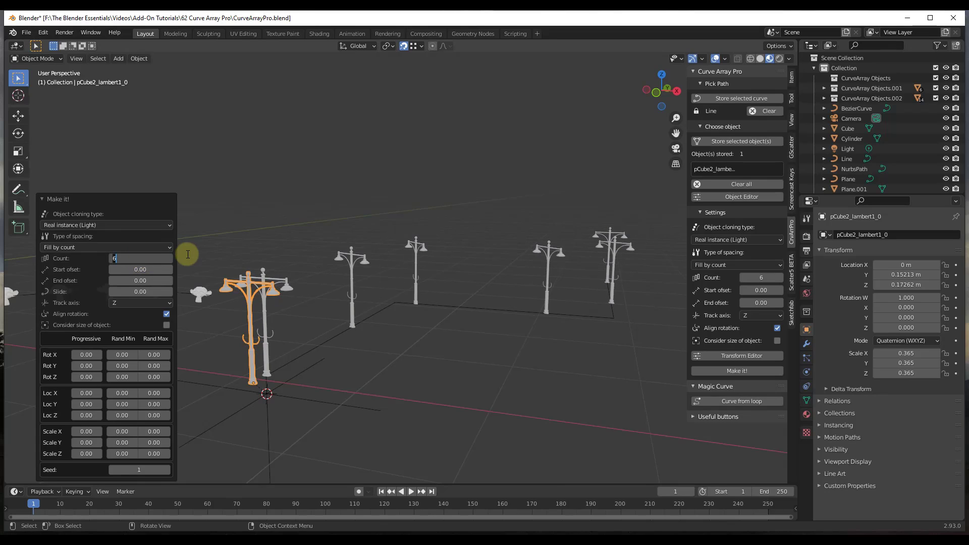
{"action": "type", "text": "10"}
{"action": "key", "text": "Return"}
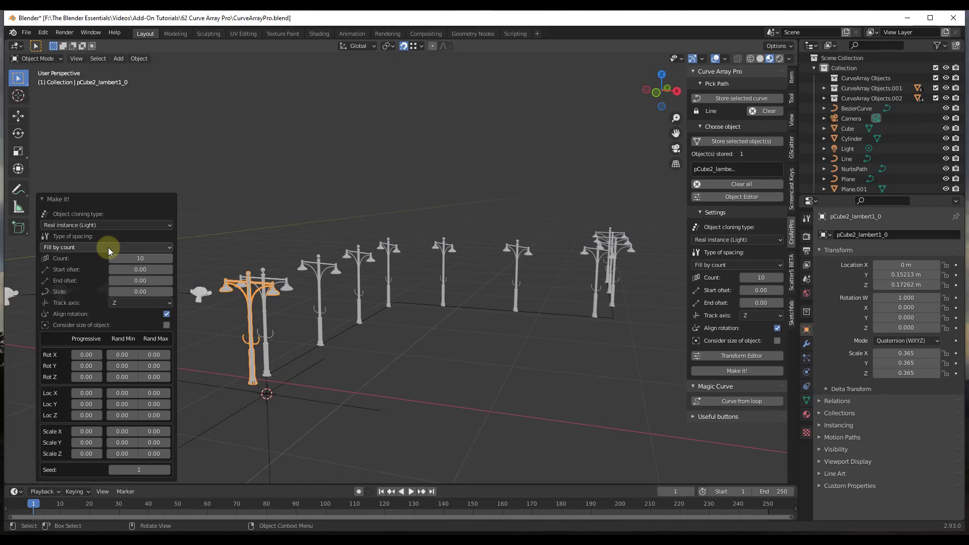
{"action": "left_click", "coordinate": [134, 259]}
{"action": "key", "text": "Return"}
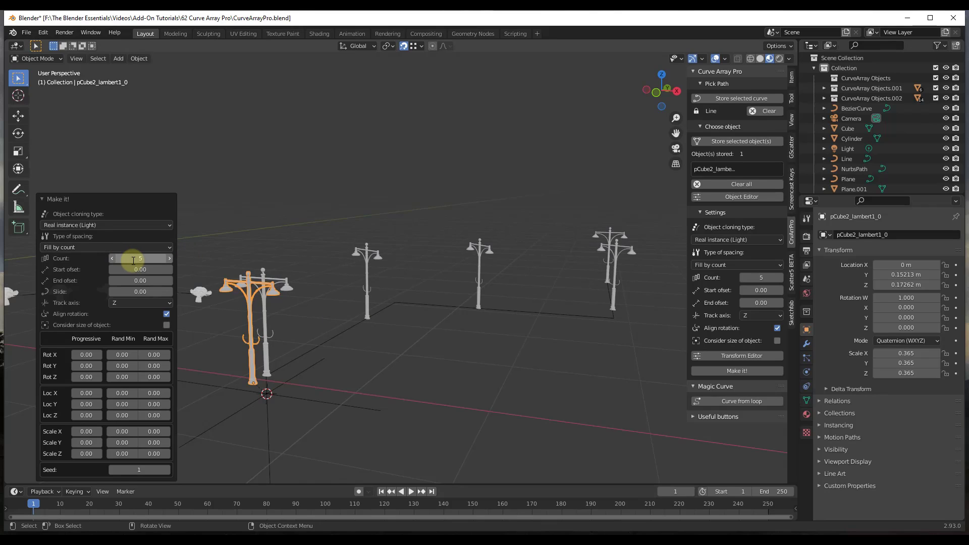
{"action": "left_click", "coordinate": [95, 248]}
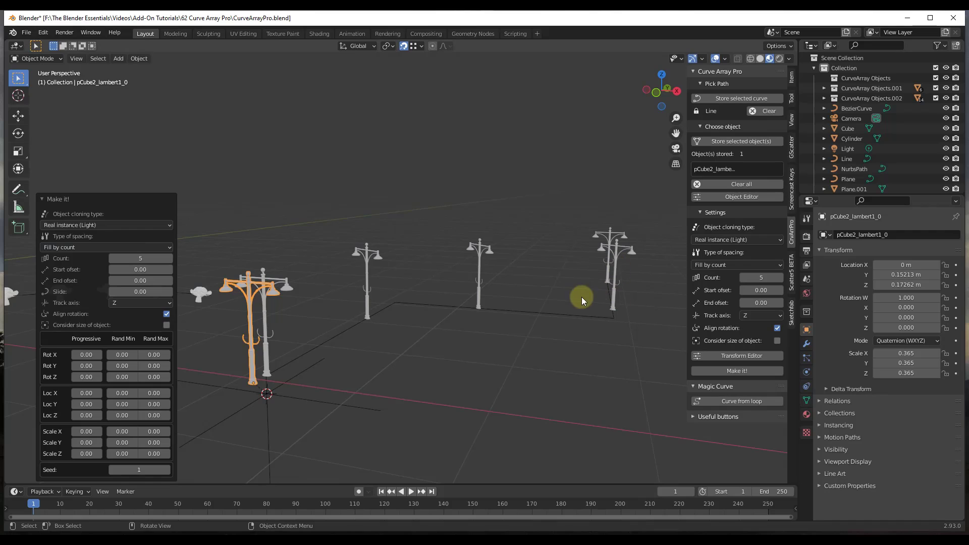
{"action": "mouse_move", "coordinate": [489, 312]}
{"action": "middle_mouse_down"}
{"action": "mouse_move", "coordinate": [473, 305]}
{"action": "mouse_move", "coordinate": [488, 307]}
{"action": "middle_mouse_up"}
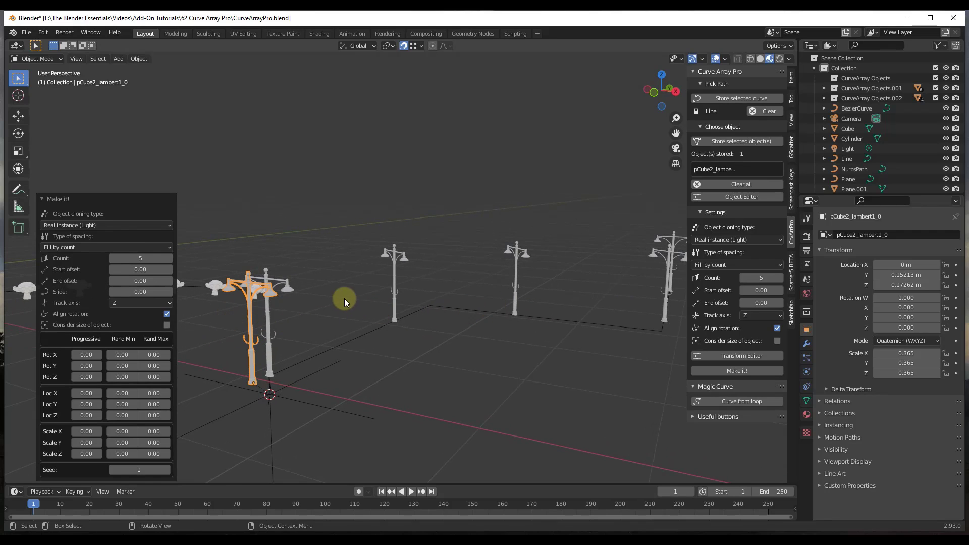
{"action": "middle_click_drag", "start_coordinate": [440, 315], "coordinate": [307, 339]}
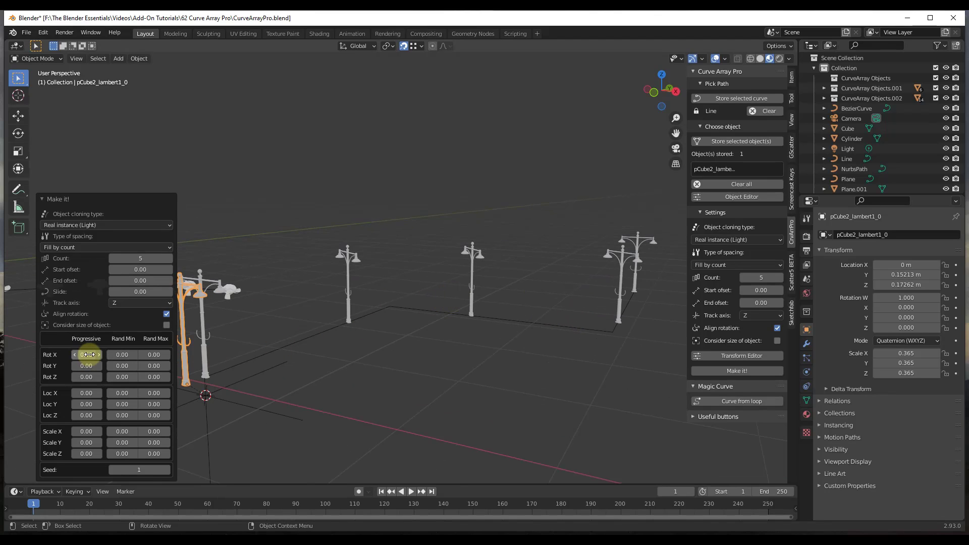
Set the lamps' progressive X and Y rotation to 0.
{"action": "mouse_move", "coordinate": [96, 354]}
{"action": "left_mouse_down"}
{"action": "mouse_move", "coordinate": [151, 353]}
{"action": "mouse_move", "coordinate": [82, 346]}
{"action": "mouse_move", "coordinate": [937, 345]}
{"action": "mouse_move", "coordinate": [47, 329]}
{"action": "mouse_move", "coordinate": [945, 336]}
{"action": "mouse_move", "coordinate": [86, 355]}
{"action": "mouse_move", "coordinate": [906, 358]}
{"action": "mouse_move", "coordinate": [8, 366]}
{"action": "mouse_move", "coordinate": [103, 373]}
{"action": "mouse_move", "coordinate": [53, 376]}
{"action": "mouse_move", "coordinate": [78, 378]}
{"action": "mouse_move", "coordinate": [92, 366]}
{"action": "left_mouse_up"}
{"action": "left_click", "coordinate": [86, 355]}
{"action": "type", "text": "0"}
{"action": "key", "text": "Return"}
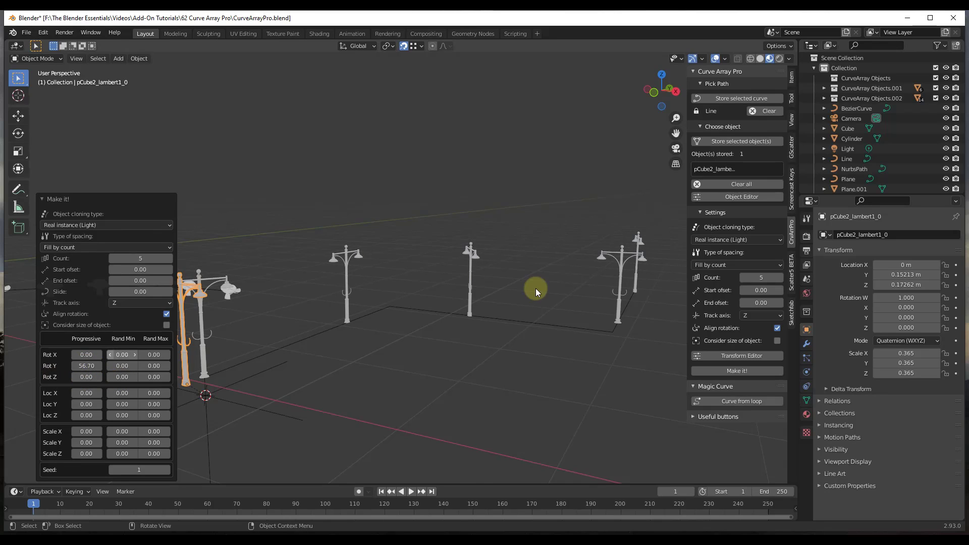
{"action": "scroll", "coordinate": [323, 274], "scroll_direction": "up", "scroll_amount": 2}
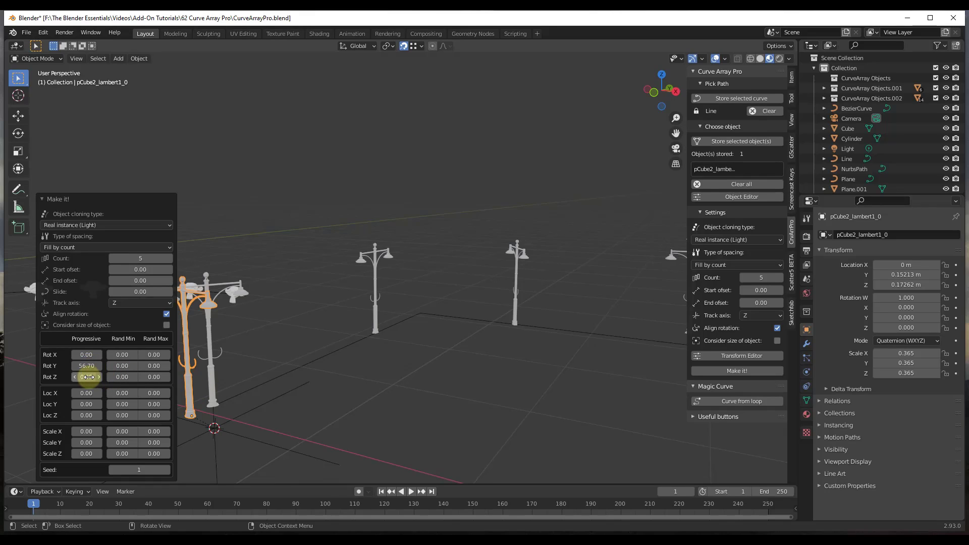
{"action": "double_click", "coordinate": [86, 365]}
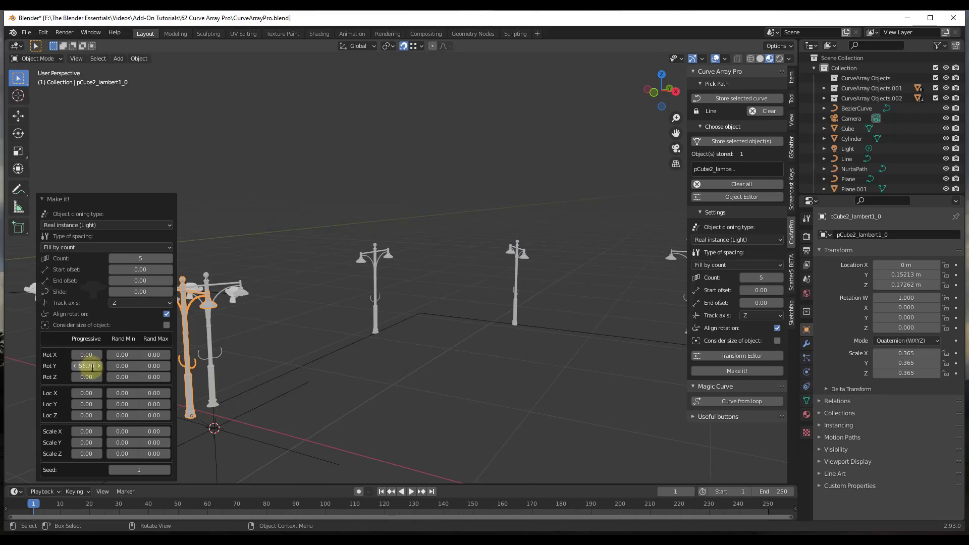
{"action": "key", "text": "Return"}
Give the lamps a random Y rotation from 45 to 90 degrees.
{"action": "left_click", "coordinate": [163, 366]}
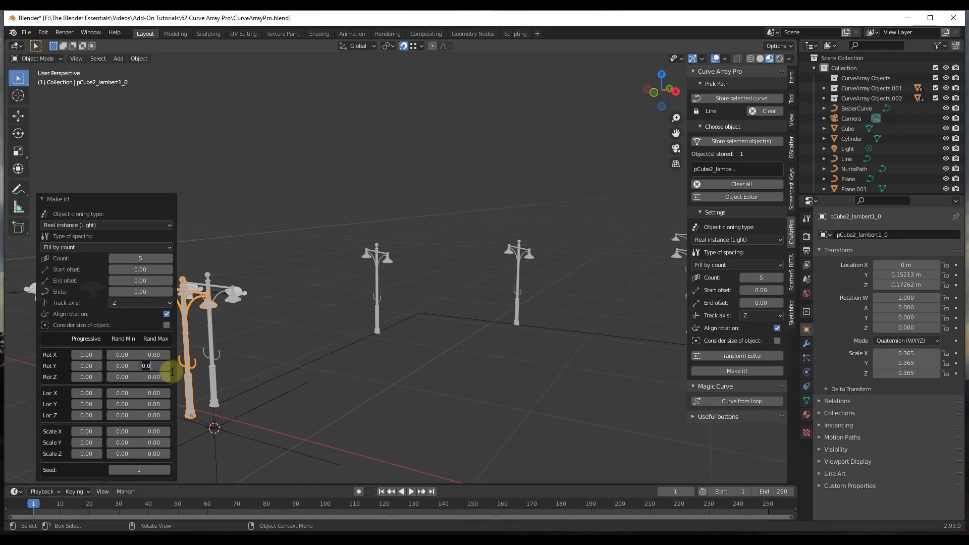
{"action": "type", "text": "90"}
{"action": "key", "text": "Return"}
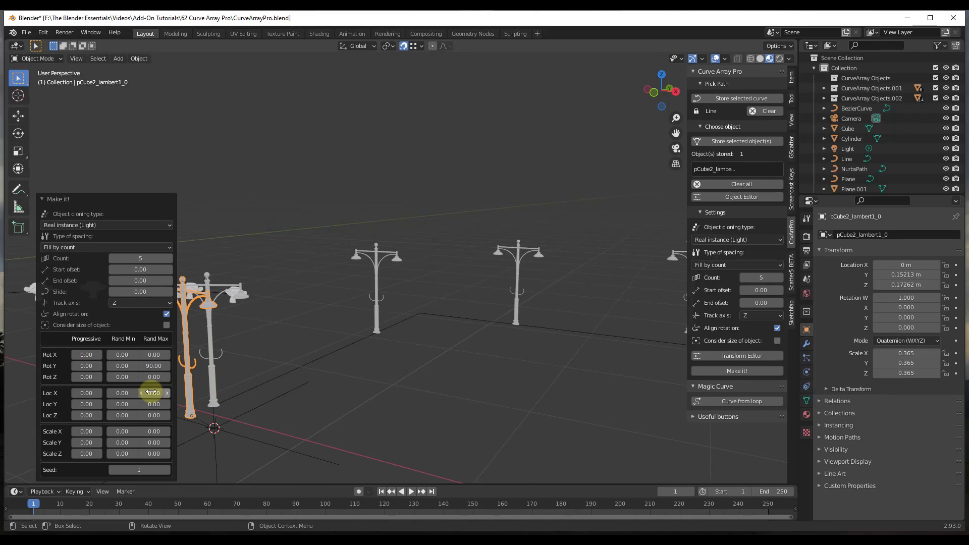
{"action": "left_click_drag", "start_coordinate": [117, 364], "coordinate": [346, 362]}
{"action": "left_click", "coordinate": [138, 366]}
{"action": "type", "text": "45"}
{"action": "key", "text": "Return"}
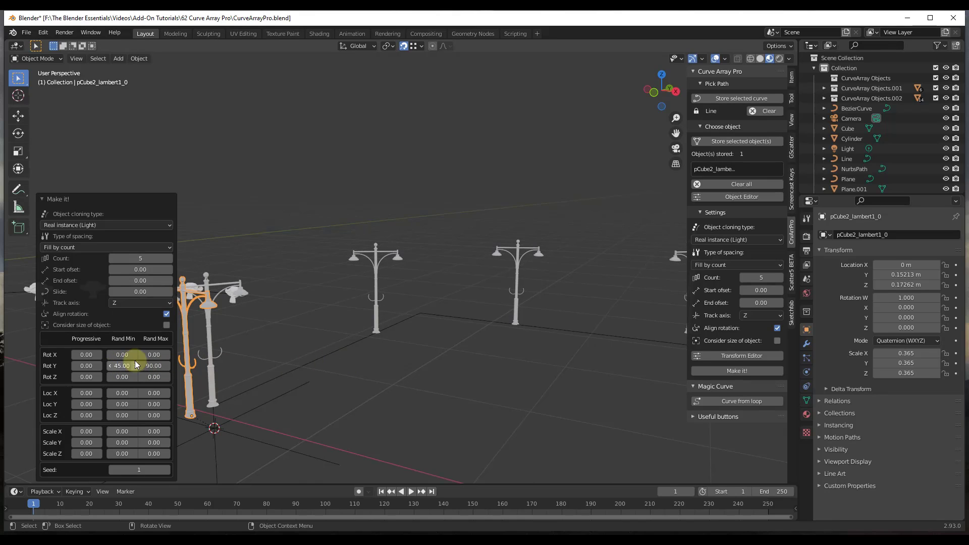
{"action": "middle_click_drag", "start_coordinate": [379, 296], "coordinate": [492, 282]}
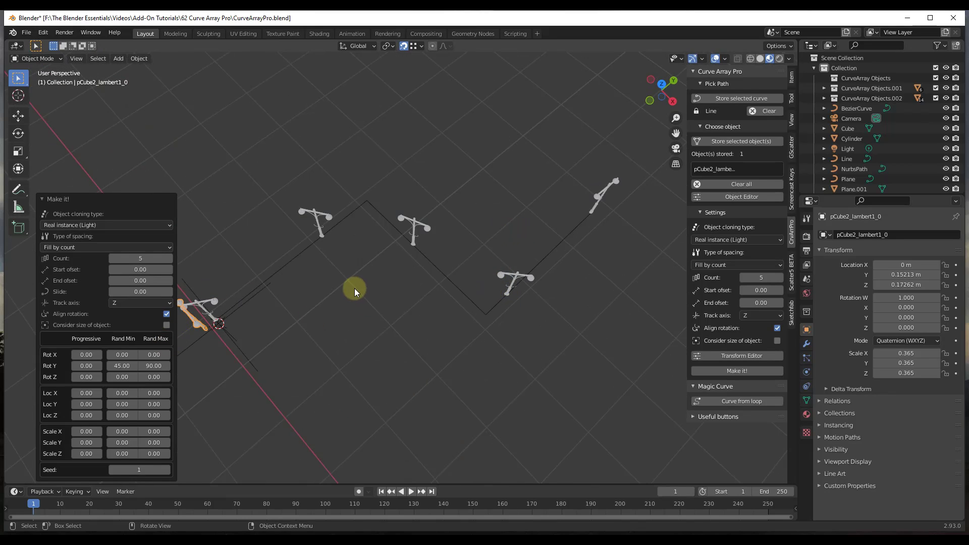
{"action": "middle_click_drag", "start_coordinate": [529, 221], "coordinate": [434, 247]}
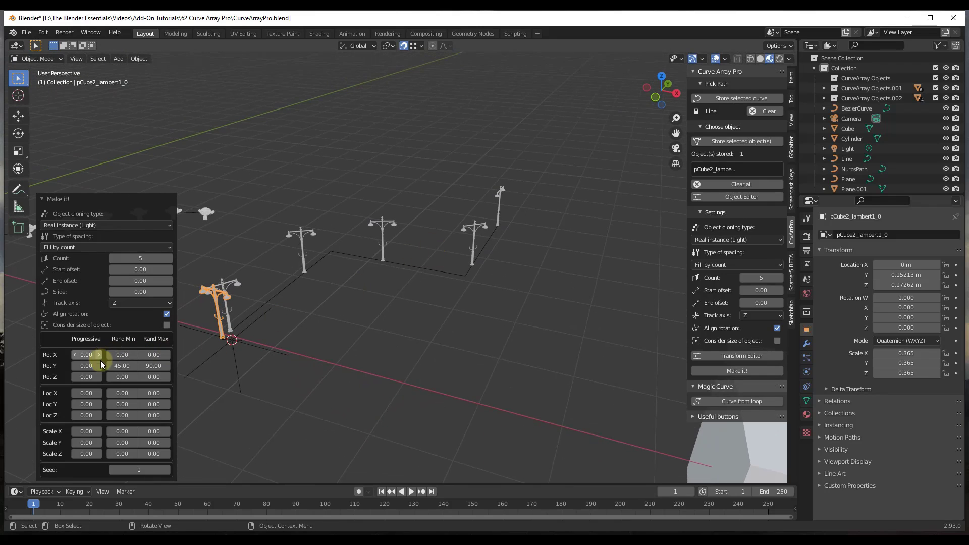
{"action": "scroll", "coordinate": [438, 261], "scroll_direction": "up", "scroll_amount": 1}
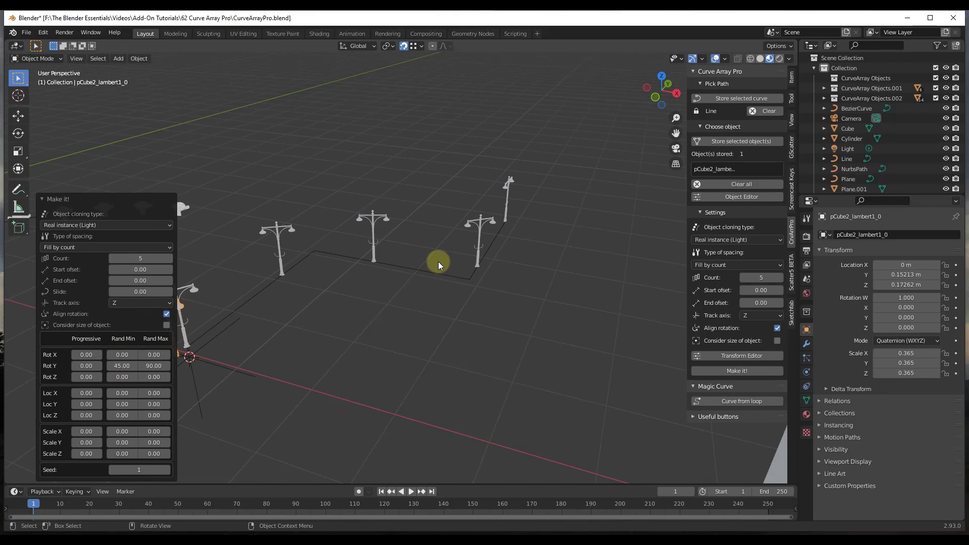
{"action": "scroll", "coordinate": [404, 226], "scroll_direction": "up", "scroll_amount": 2}
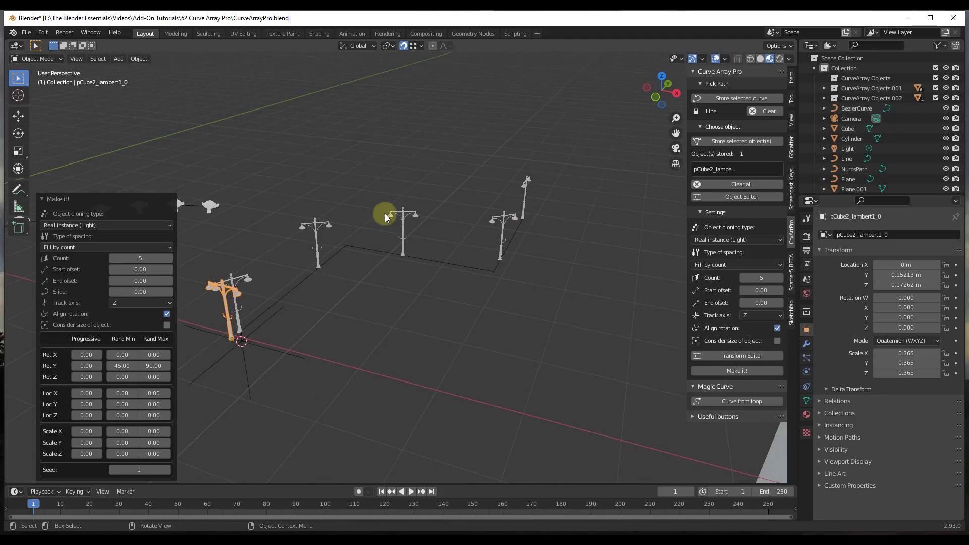
{"action": "middle_click_drag", "start_coordinate": [386, 217], "coordinate": [503, 250], "text": "shift"}
{"action": "middle_click_drag", "start_coordinate": [389, 234], "coordinate": [547, 212]}
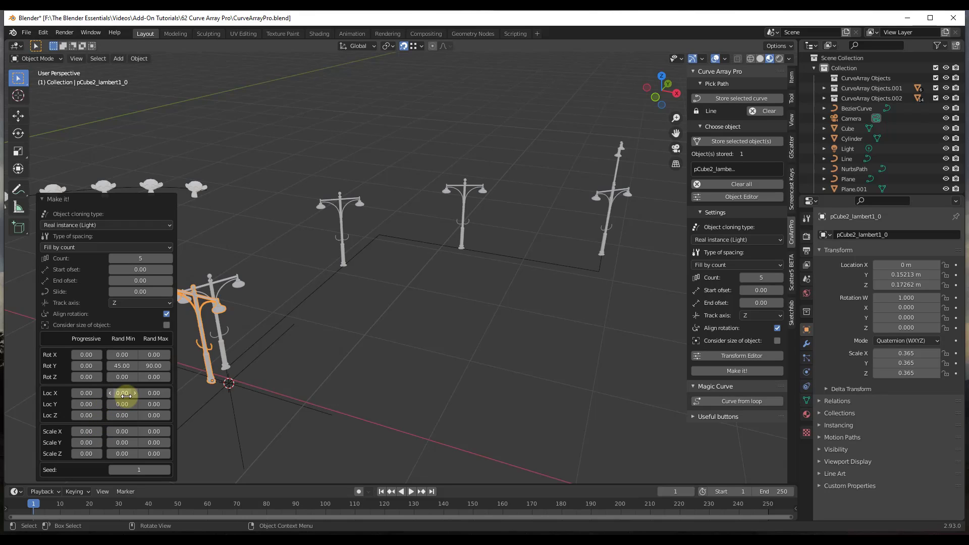
Try random X offsets, then set Loc X Rand Min and Rand Max to 0.
{"action": "left_click_drag", "start_coordinate": [122, 393], "coordinate": [183, 393]}
{"action": "right_click", "coordinate": [153, 392]}
{"action": "left_click_drag", "start_coordinate": [121, 392], "coordinate": [143, 392]}
{"action": "middle_click_drag", "start_coordinate": [444, 254], "coordinate": [307, 241]}
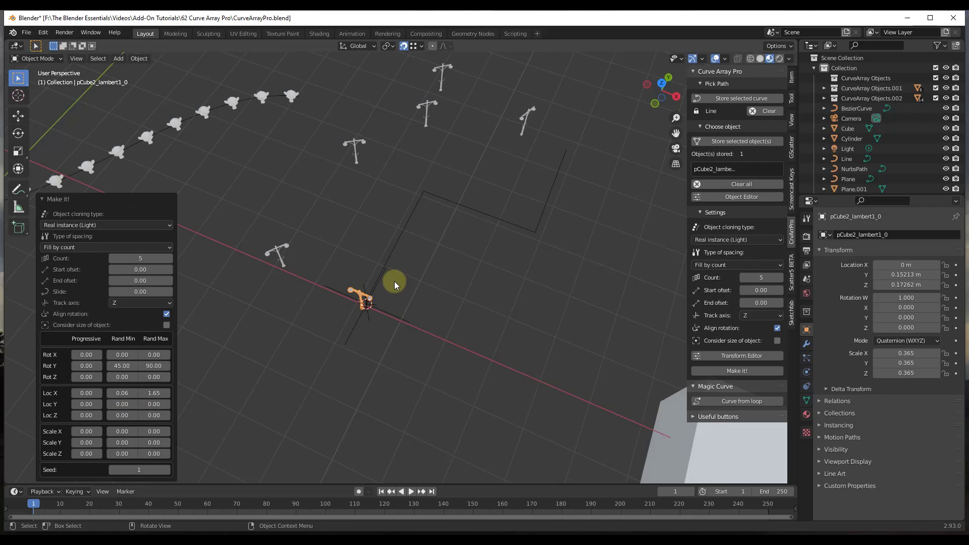
{"action": "middle_click_drag", "start_coordinate": [395, 280], "coordinate": [363, 216]}
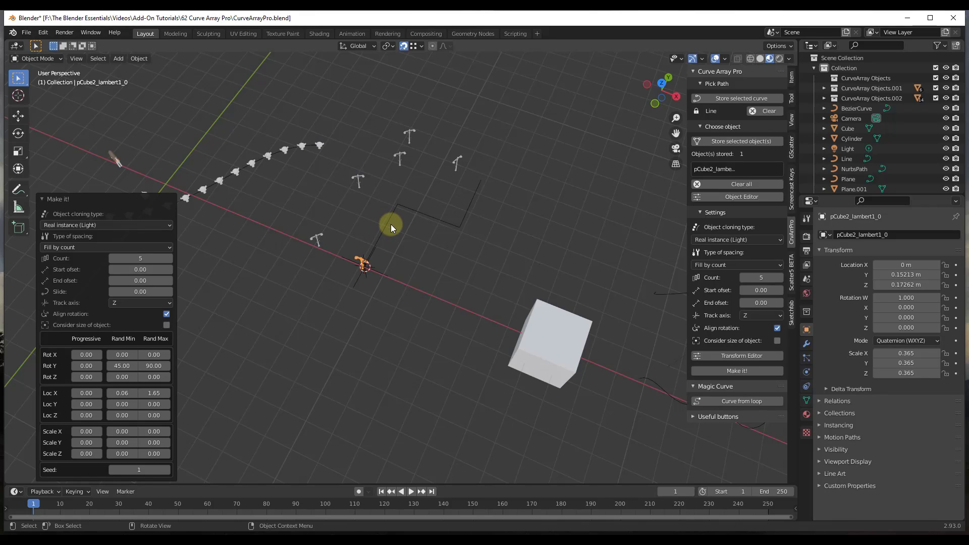
{"action": "left_click", "coordinate": [122, 392]}
{"action": "type", "text": "0.06"}
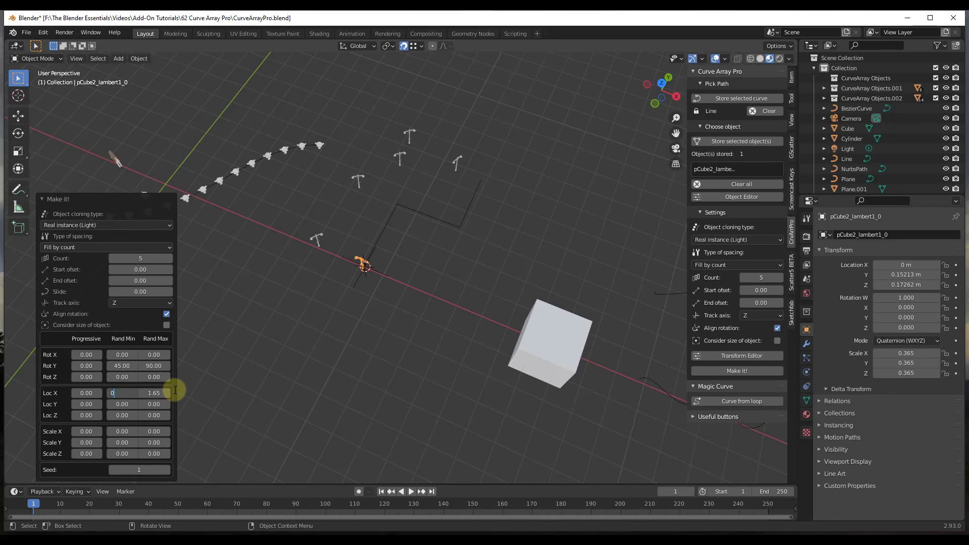
{"action": "key", "text": "Tab"}
{"action": "type", "text": "0"}
{"action": "key", "text": "Return"}
{"action": "middle_click_drag", "start_coordinate": [404, 283], "coordinate": [353, 303]}
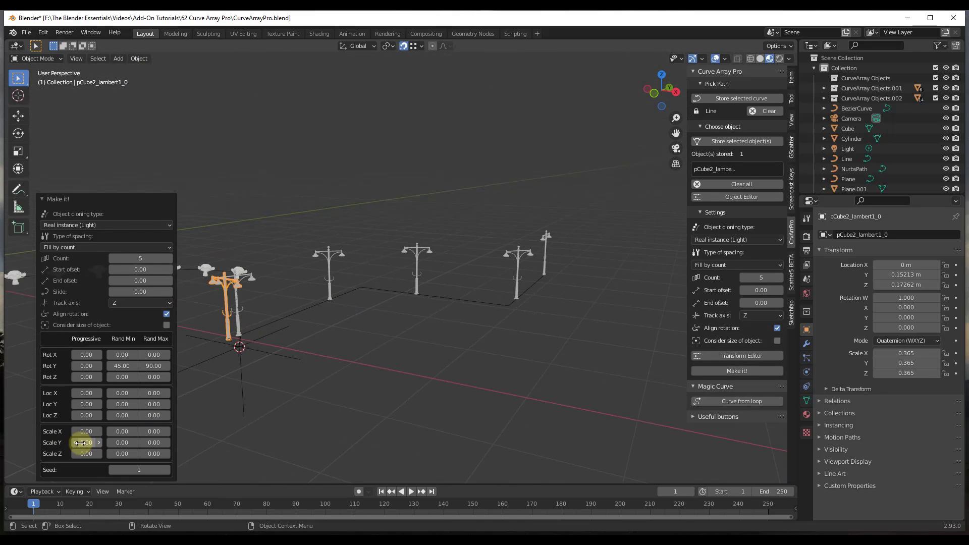
Set the lamps' Scale Y progressive value to 0.
{"action": "mouse_move", "coordinate": [86, 443]}
{"action": "left_mouse_down"}
{"action": "mouse_move", "coordinate": [96, 442]}
{"action": "mouse_move", "coordinate": [84, 442]}
{"action": "left_mouse_up"}
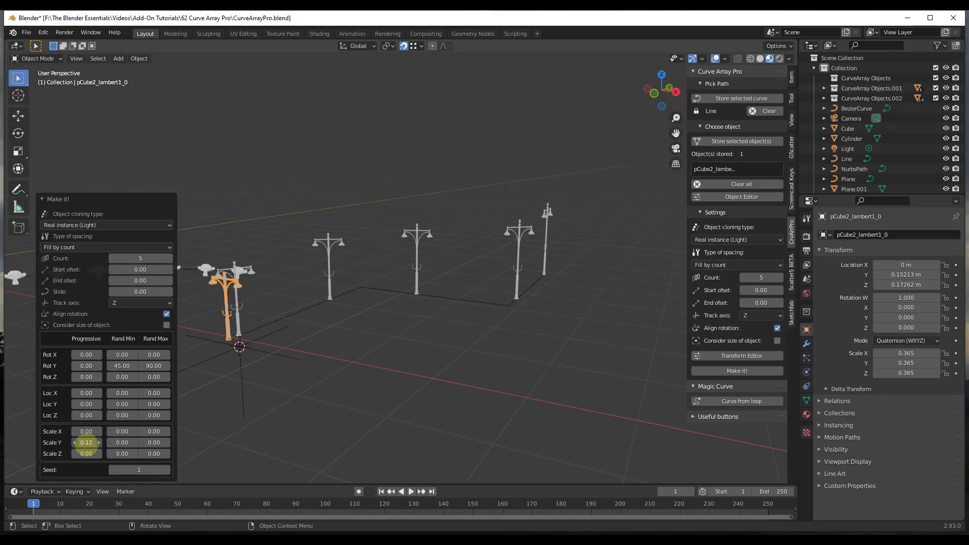
{"action": "left_click", "coordinate": [88, 442]}
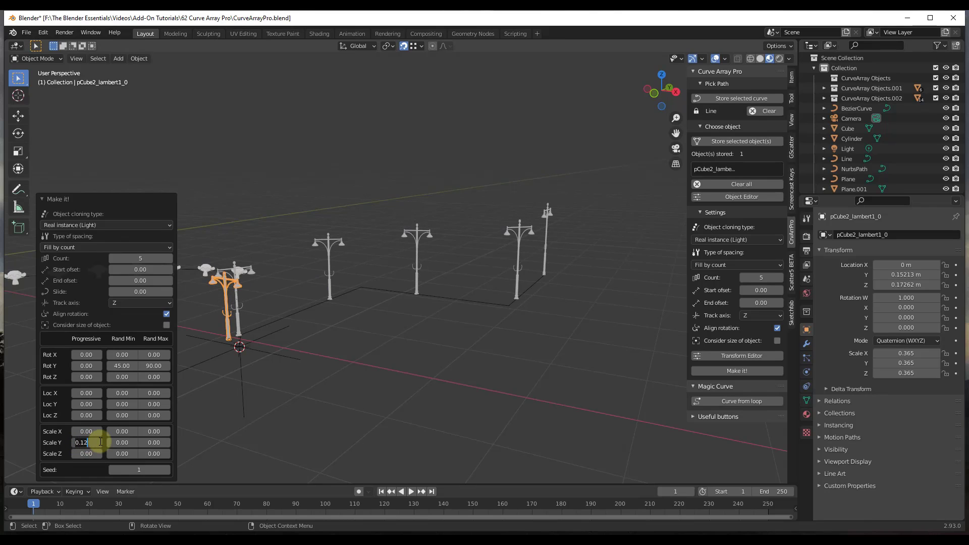
{"action": "type", "text": "0"}
{"action": "key", "text": "Return"}
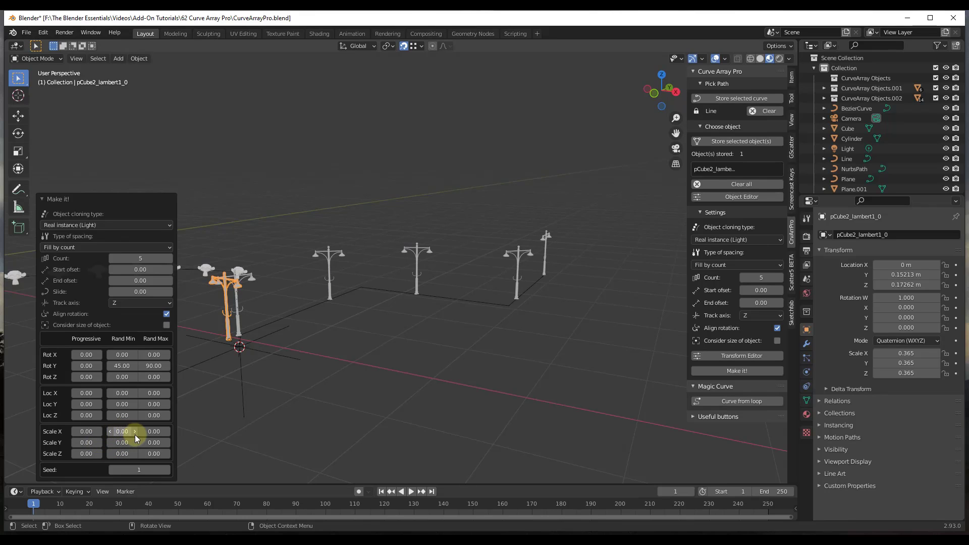
Set random scale maxima to 0.90, 1.02 and 0.33 for X, Y, Z, with seed 31.
{"action": "mouse_move", "coordinate": [153, 431]}
{"action": "left_mouse_down"}
{"action": "mouse_move", "coordinate": [190, 422]}
{"action": "mouse_move", "coordinate": [173, 424]}
{"action": "mouse_move", "coordinate": [168, 449]}
{"action": "mouse_move", "coordinate": [154, 449]}
{"action": "left_mouse_up"}
{"action": "middle_click_drag", "start_coordinate": [478, 279], "coordinate": [354, 313]}
{"action": "mouse_move", "coordinate": [136, 471]}
{"action": "left_mouse_down"}
{"action": "mouse_move", "coordinate": [219, 460]}
{"action": "mouse_move", "coordinate": [91, 471]}
{"action": "mouse_move", "coordinate": [134, 471]}
{"action": "left_mouse_up"}
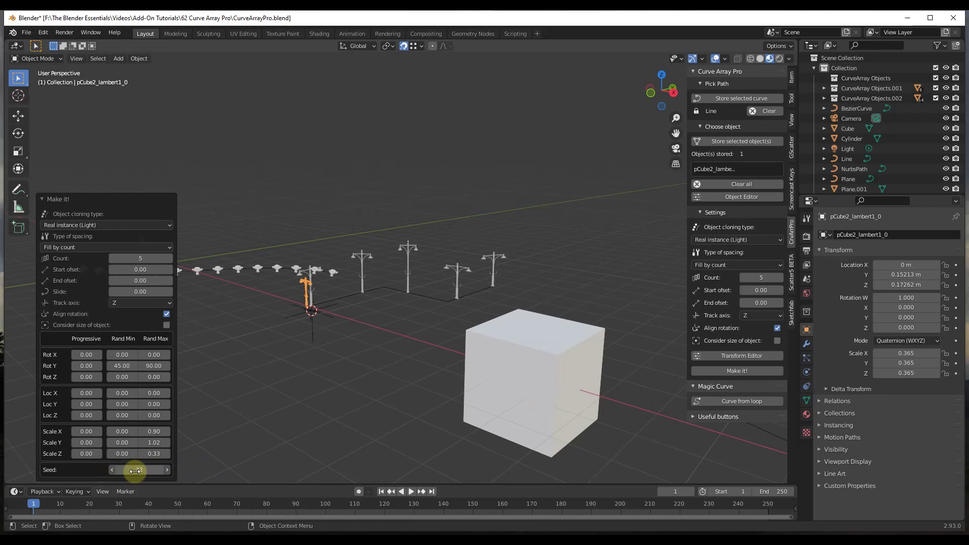
{"action": "scroll", "coordinate": [382, 252], "scroll_direction": "up", "scroll_amount": 5}
{"action": "scroll", "coordinate": [498, 275], "scroll_direction": "down", "scroll_amount": 4}
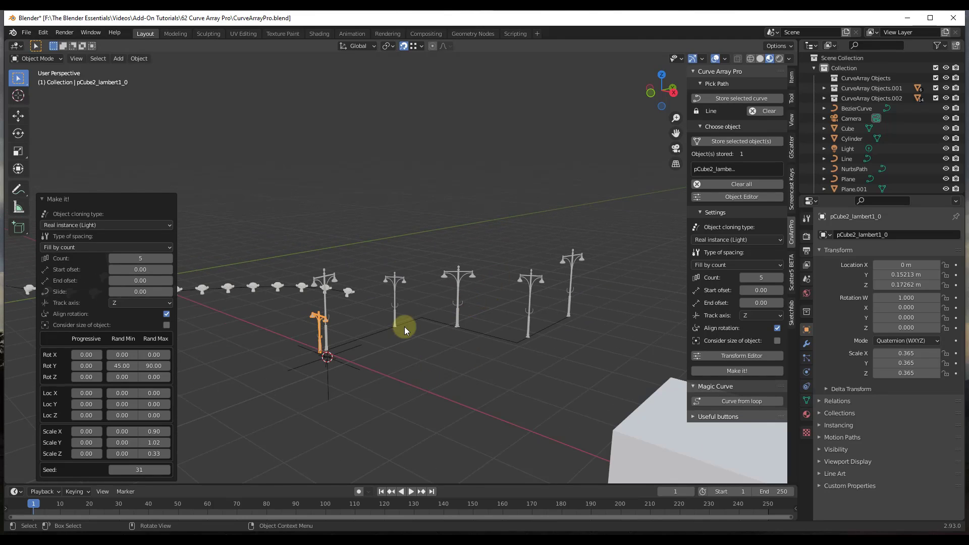
{"action": "mouse_move", "coordinate": [340, 331]}
{"action": "middle_mouse_down"}
{"action": "mouse_move", "coordinate": [304, 333]}
{"action": "mouse_move", "coordinate": [342, 324]}
{"action": "middle_mouse_up"}
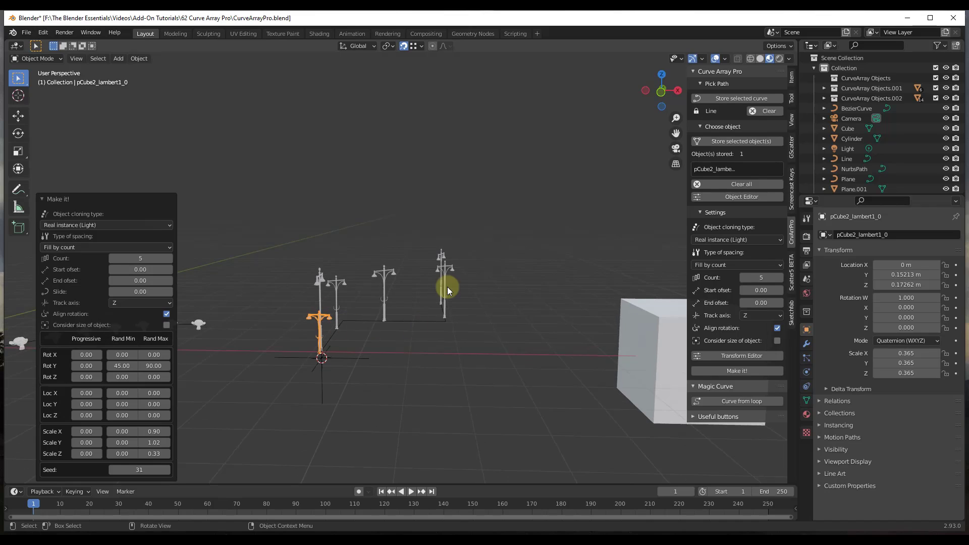
{"action": "scroll", "coordinate": [444, 288], "scroll_direction": "up", "scroll_amount": 4}
{"action": "scroll", "coordinate": [444, 288], "scroll_direction": "up", "scroll_amount": 3}
{"action": "scroll", "coordinate": [446, 273], "scroll_direction": "down", "scroll_amount": 3}
Delete the extra arrayed lamp post copies, leaving the original lamp.
{"action": "left_click_drag", "start_coordinate": [467, 230], "coordinate": [413, 251]}
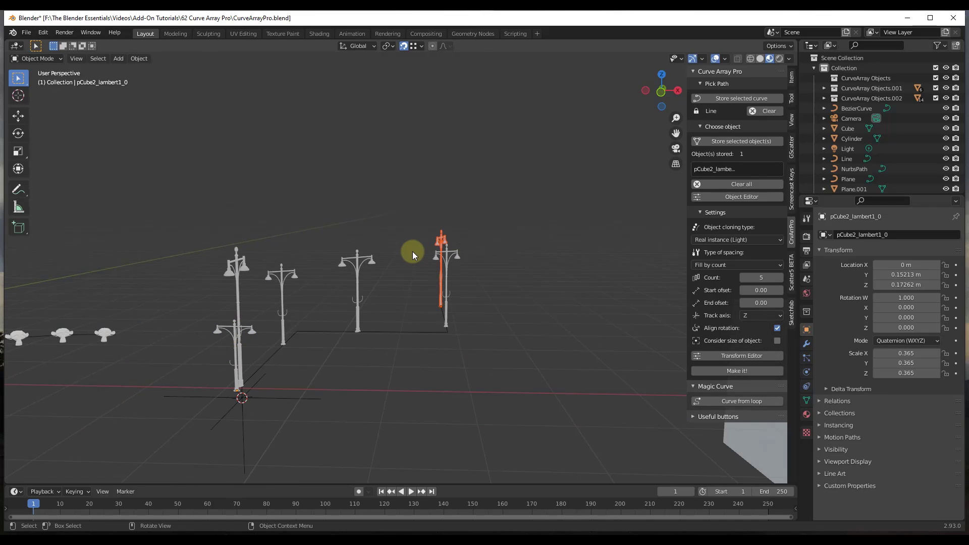
{"action": "key", "text": "Delete"}
{"action": "left_click", "coordinate": [434, 256]}
{"action": "key", "text": "Delete"}
{"action": "left_click", "coordinate": [359, 260]}
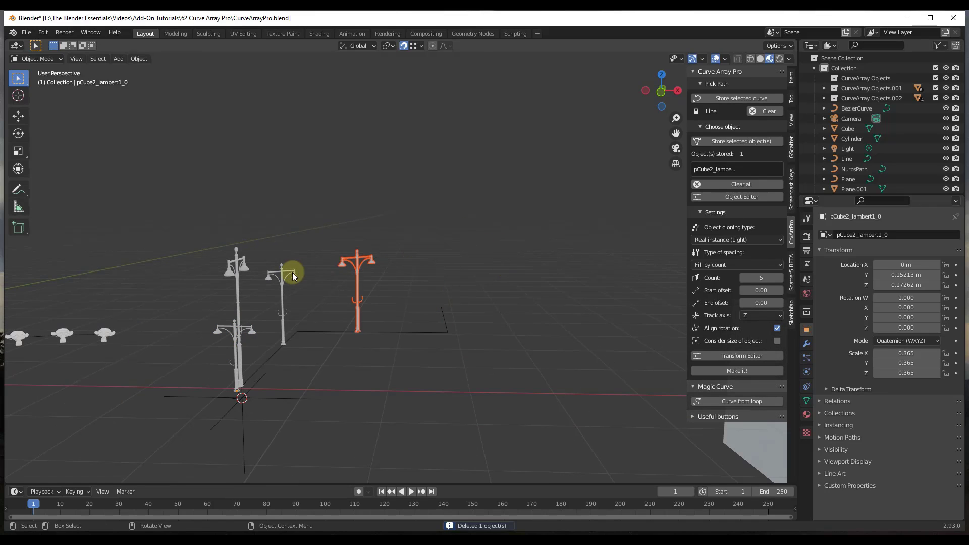
{"action": "key", "text": "Delete"}
{"action": "left_click", "coordinate": [292, 272]}
{"action": "left_click", "coordinate": [238, 278], "text": "shift"}
{"action": "key", "text": "Delete"}
{"action": "middle_click_drag", "start_coordinate": [255, 375], "coordinate": [255, 422]}
Raise the lamp post along Z so its base sits on the path.
{"action": "left_click", "coordinate": [257, 389]}
{"action": "scroll", "coordinate": [262, 431], "scroll_direction": "up", "scroll_amount": 5}
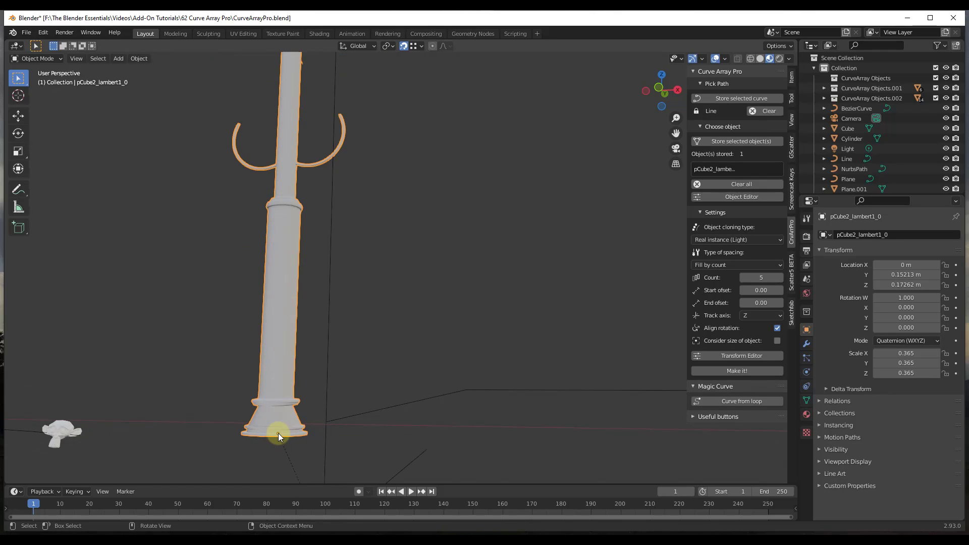
{"action": "scroll", "coordinate": [277, 433], "scroll_direction": "down", "scroll_amount": 7}
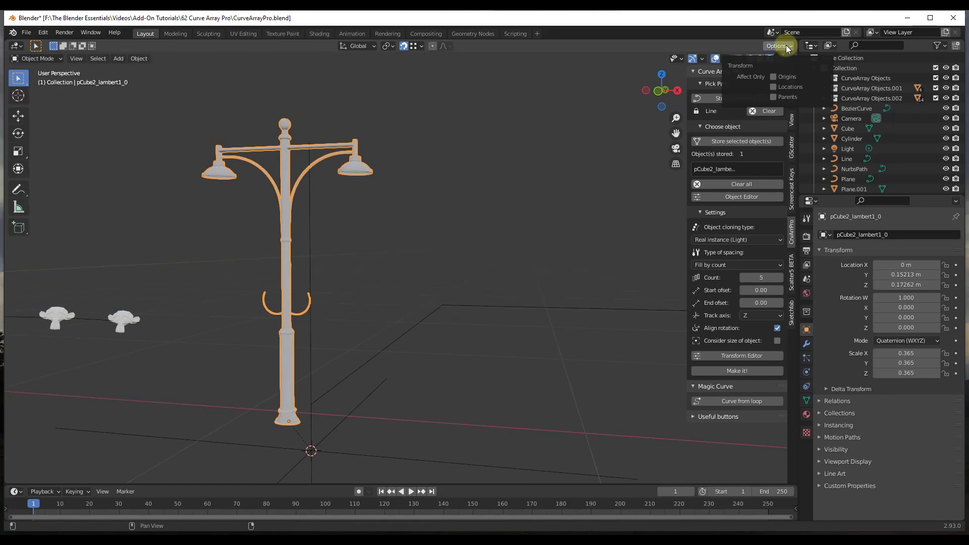
{"action": "key", "text": "g"}
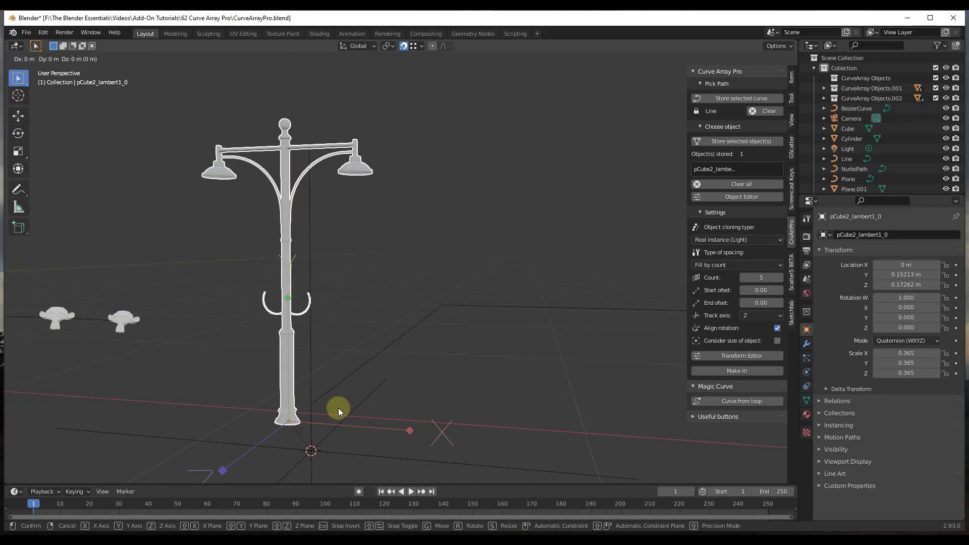
{"action": "key", "text": "z"}
{"action": "left_click", "coordinate": [366, 227]}
{"action": "middle_click_drag", "start_coordinate": [530, 353], "coordinate": [474, 302]}
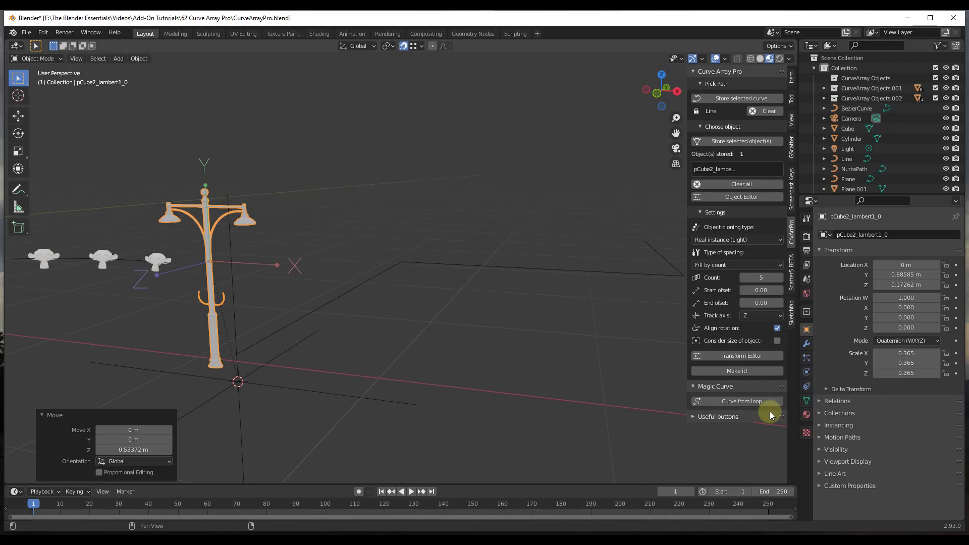
Rebuild the lamp array along the path with Make it!, undoing and redoing it once.
{"action": "left_click", "coordinate": [739, 372]}
{"action": "middle_click_drag", "start_coordinate": [350, 284], "coordinate": [288, 339]}
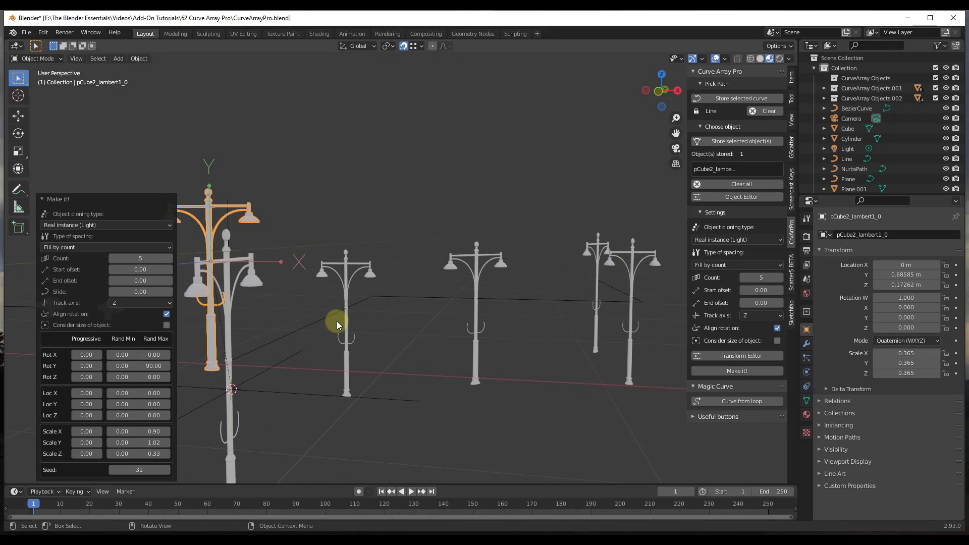
{"action": "left_click", "coordinate": [158, 425]}
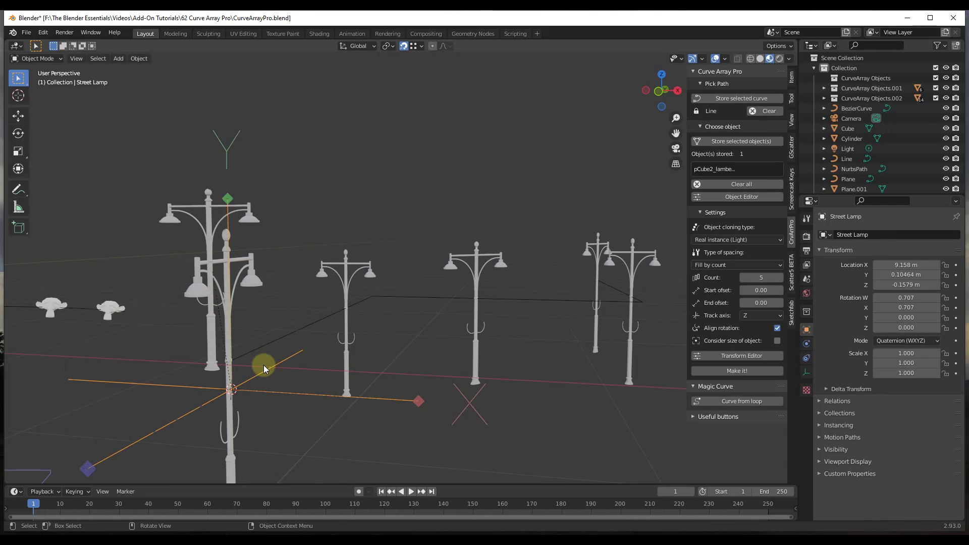
{"action": "left_click", "coordinate": [258, 329]}
{"action": "key", "text": "ctrl+z"}
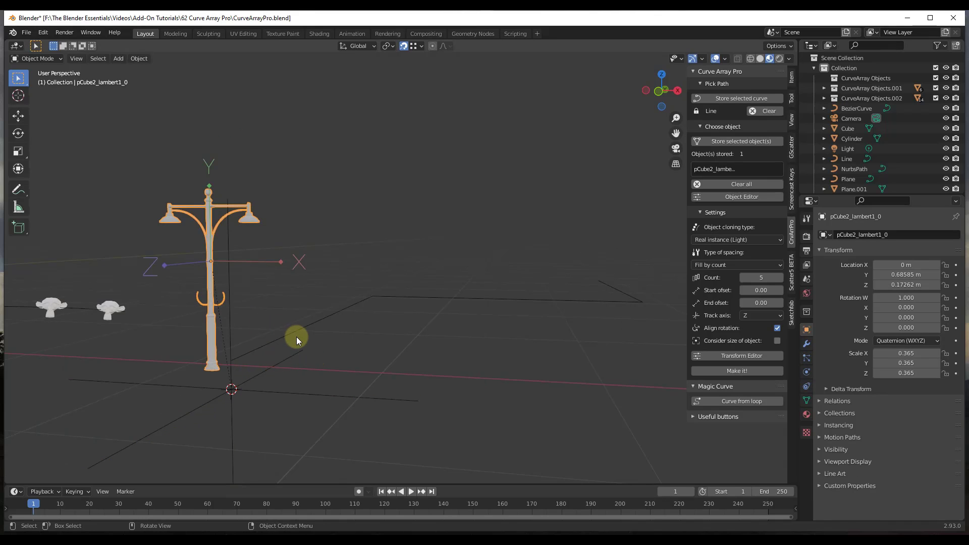
{"action": "left_click", "coordinate": [726, 371]}
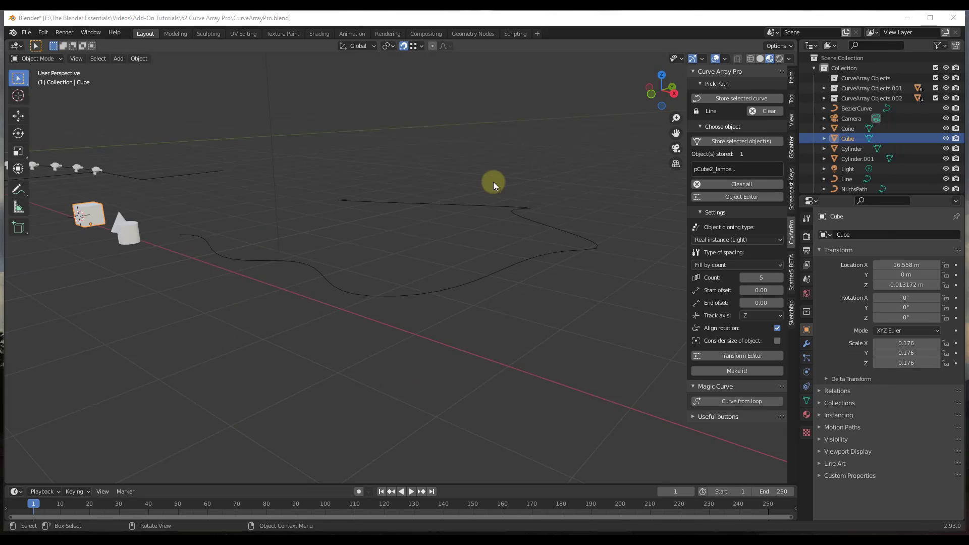
Clear Curve Array Pro's stored objects and stored path curve.
{"action": "left_click", "coordinate": [729, 183]}
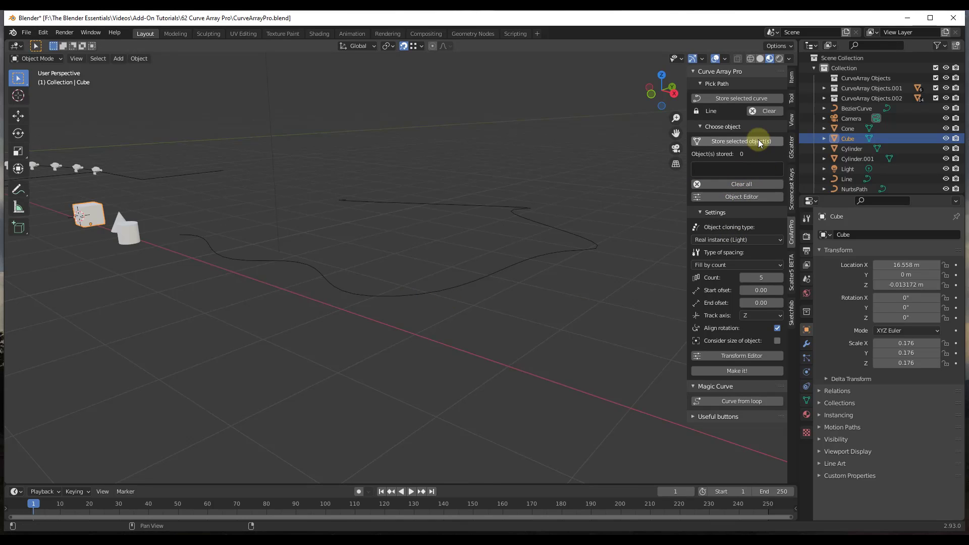
{"action": "left_click", "coordinate": [767, 112]}
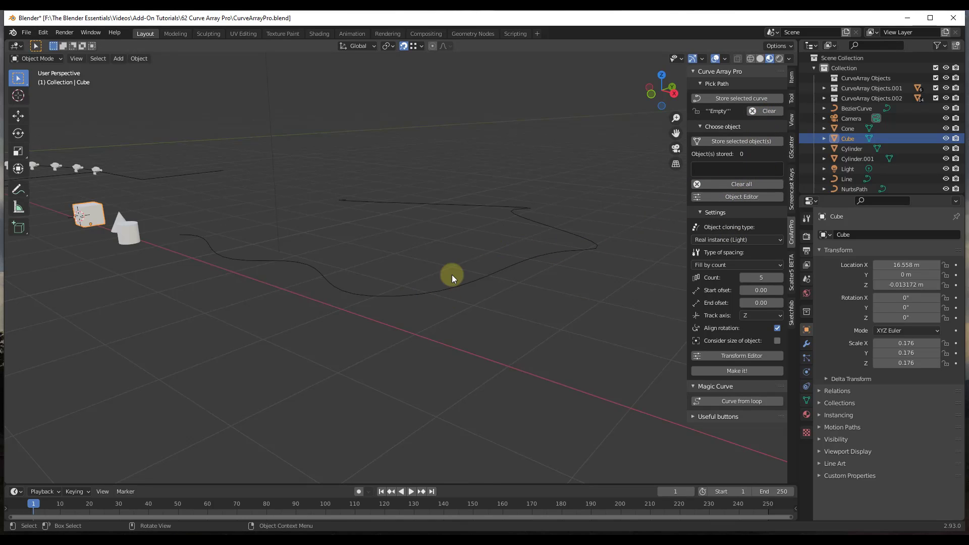
{"action": "middle_click_drag", "start_coordinate": [122, 246], "coordinate": [250, 247]}
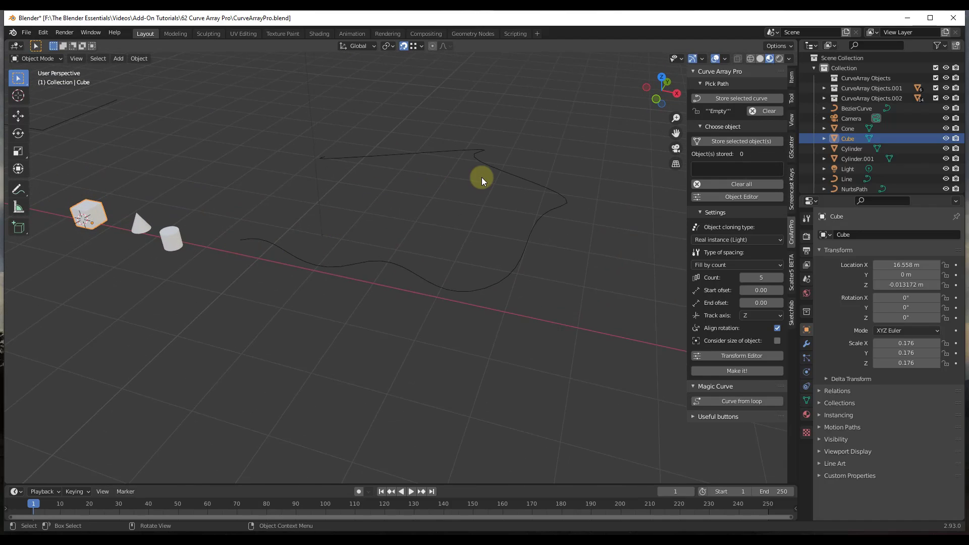
Rotate the wavy BezierCurve's corner control-point handles around the Z axis.
{"action": "left_click", "coordinate": [456, 152]}
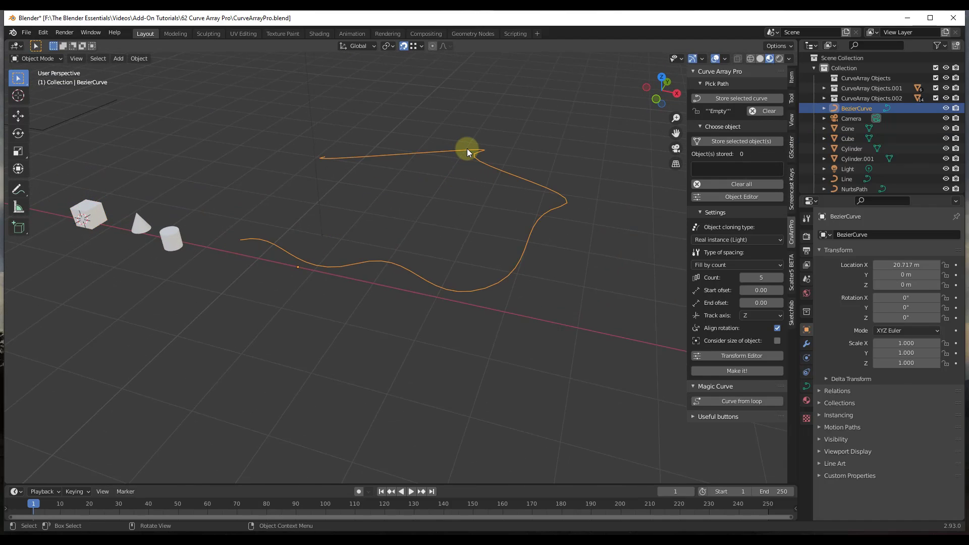
{"action": "key", "text": "Tab"}
{"action": "left_click", "coordinate": [480, 152]}
{"action": "key", "text": "r"}
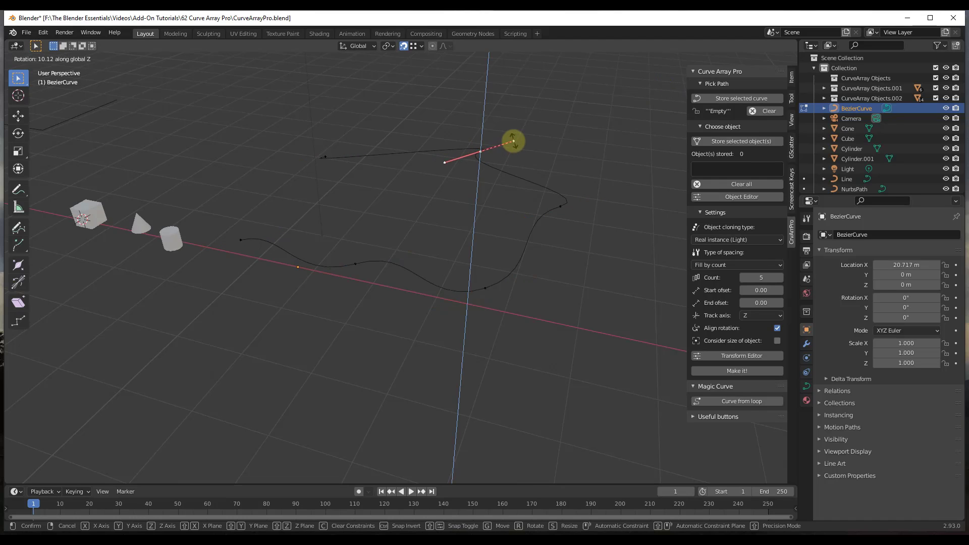
{"action": "key", "text": "z"}
{"action": "left_click", "coordinate": [486, 114]}
{"action": "key", "text": "Tab"}
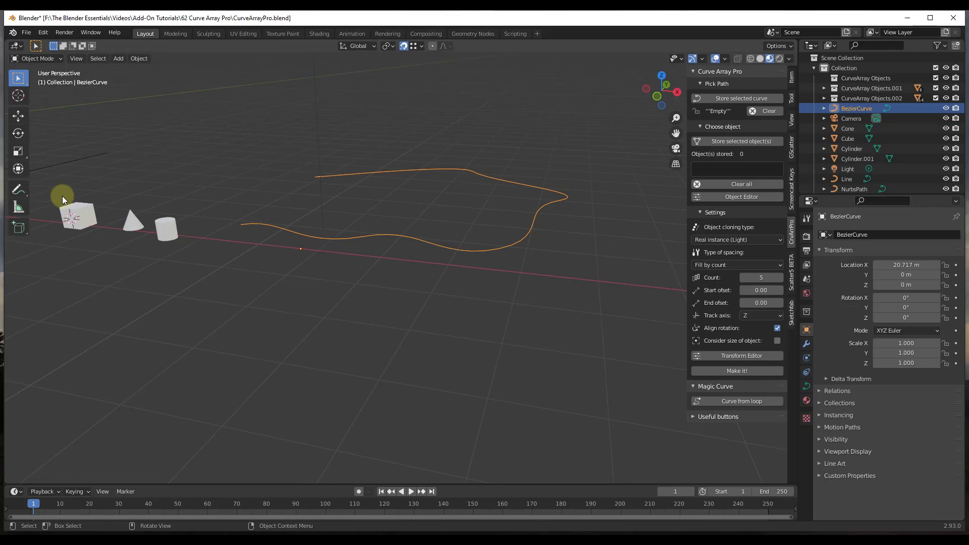
Apply All Transforms to the cube, cone and cylinder.
{"action": "left_click_drag", "start_coordinate": [54, 186], "coordinate": [207, 260]}
{"action": "left_click", "coordinate": [139, 59]}
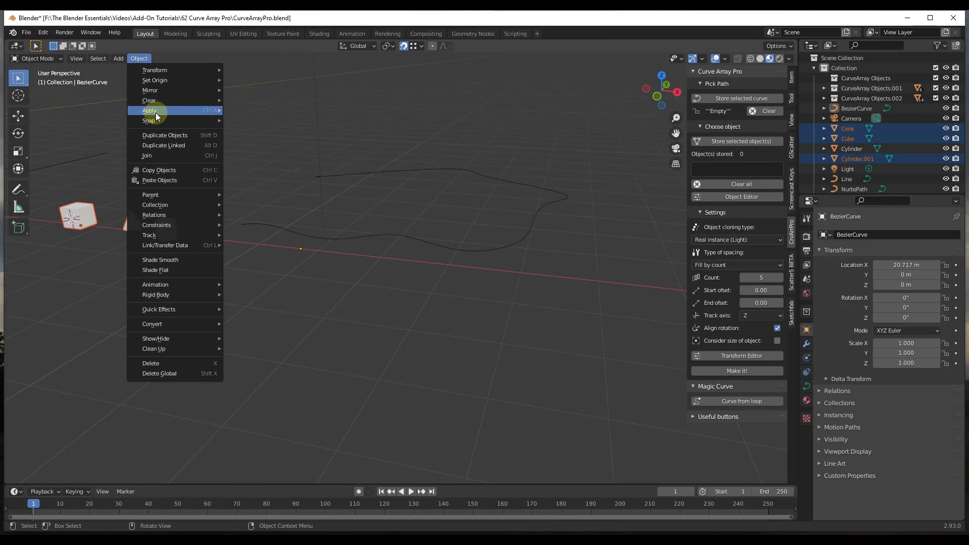
{"action": "mouse_move", "coordinate": [154, 111]}
{"action": "left_click", "coordinate": [253, 142]}
{"action": "left_click", "coordinate": [224, 180]}
Store BezierCurve as the array path and Cube, Cone, Cylinder.001 as the stored objects.
{"action": "scroll", "coordinate": [224, 180], "scroll_direction": "down", "scroll_amount": 2}
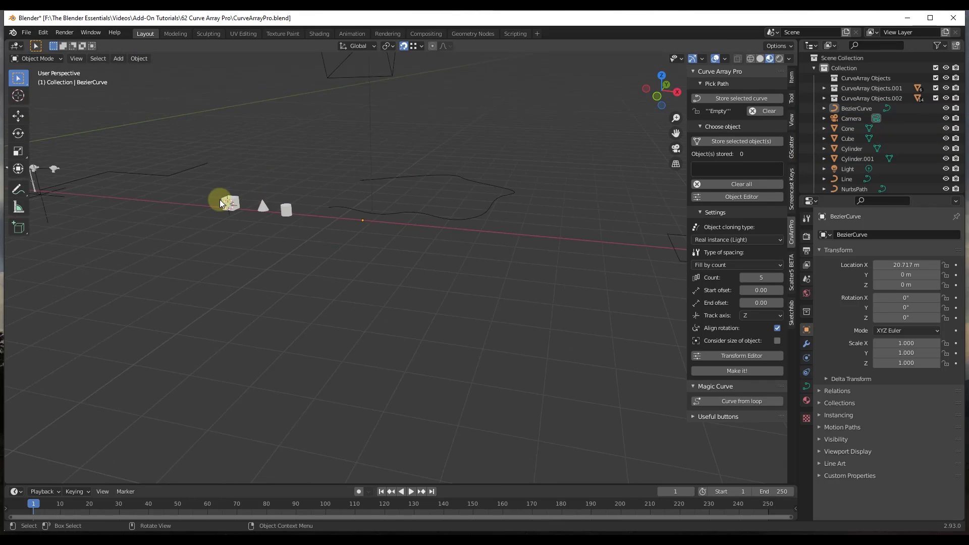
{"action": "scroll", "coordinate": [222, 201], "scroll_direction": "up", "scroll_amount": 2}
{"action": "middle_click_drag", "start_coordinate": [538, 208], "coordinate": [419, 207], "text": "shift"}
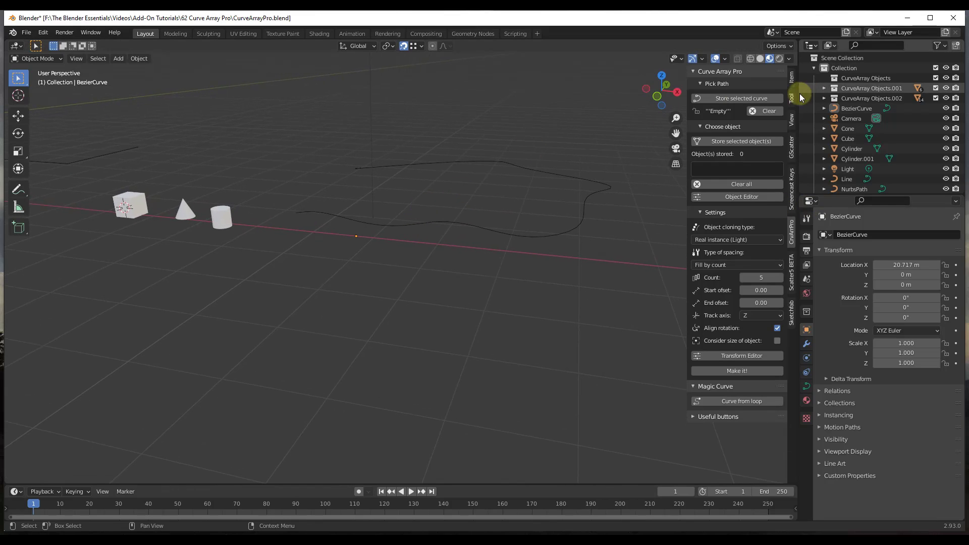
{"action": "left_click", "coordinate": [560, 178]}
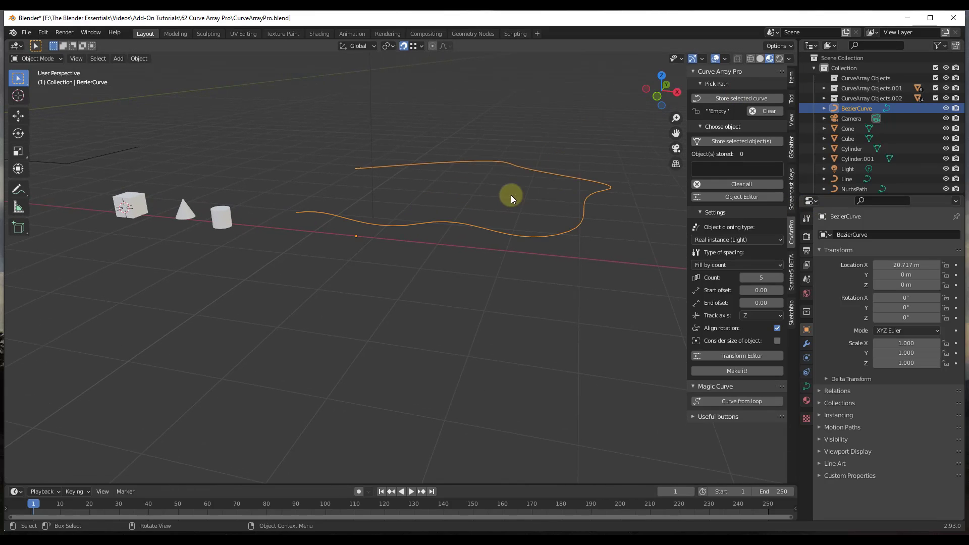
{"action": "left_click", "coordinate": [728, 98]}
{"action": "left_click_drag", "start_coordinate": [219, 172], "coordinate": [124, 250]}
{"action": "left_click", "coordinate": [728, 141]}
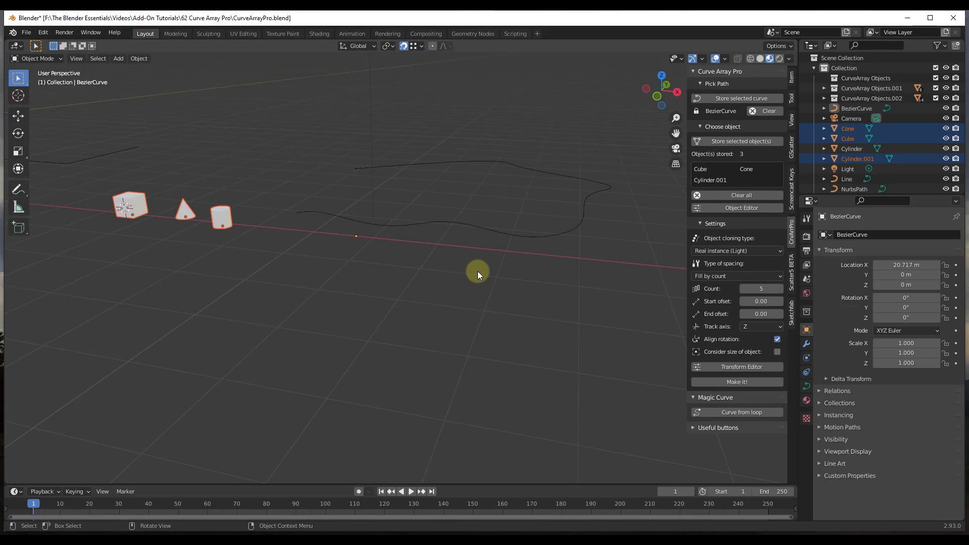
{"action": "left_click", "coordinate": [579, 265]}
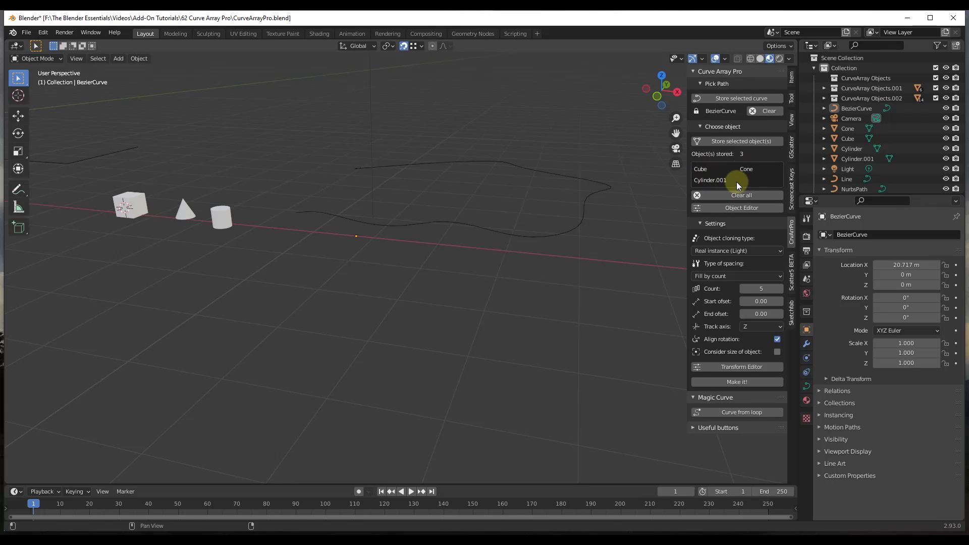
Array the stored shapes along the curve, leaving random rotation and scale maximums at 0.
{"action": "left_click", "coordinate": [735, 382]}
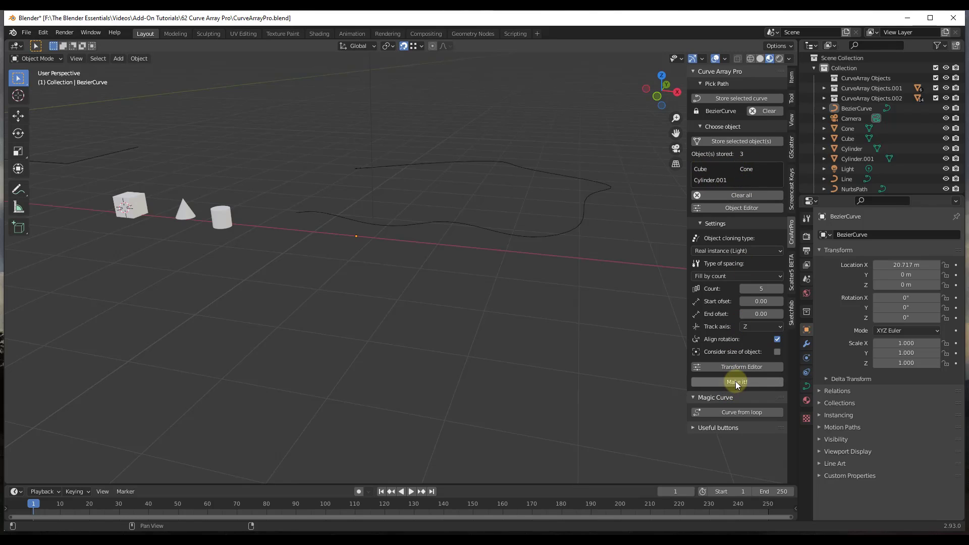
{"action": "middle_click_drag", "start_coordinate": [573, 235], "coordinate": [528, 162]}
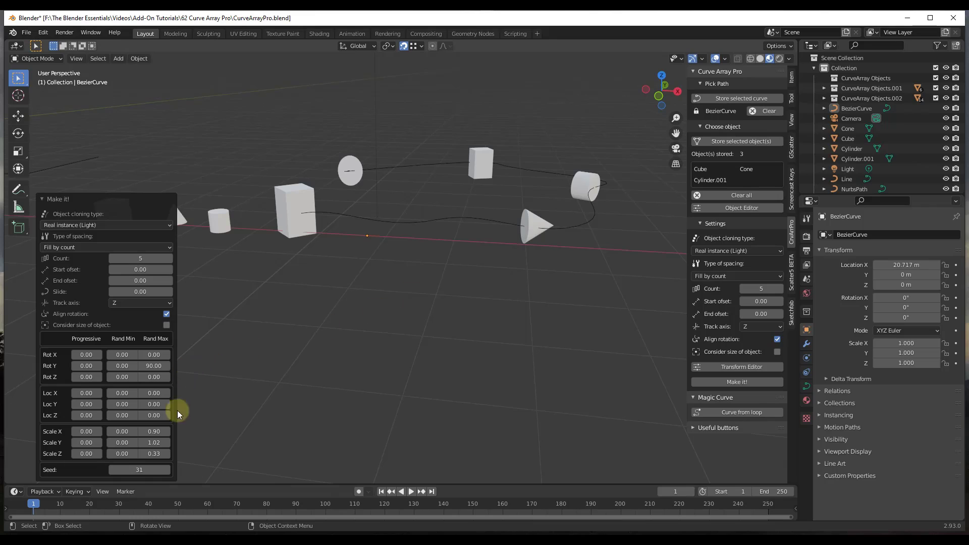
{"action": "left_click", "coordinate": [151, 365]}
{"action": "type", "text": "90.0"}
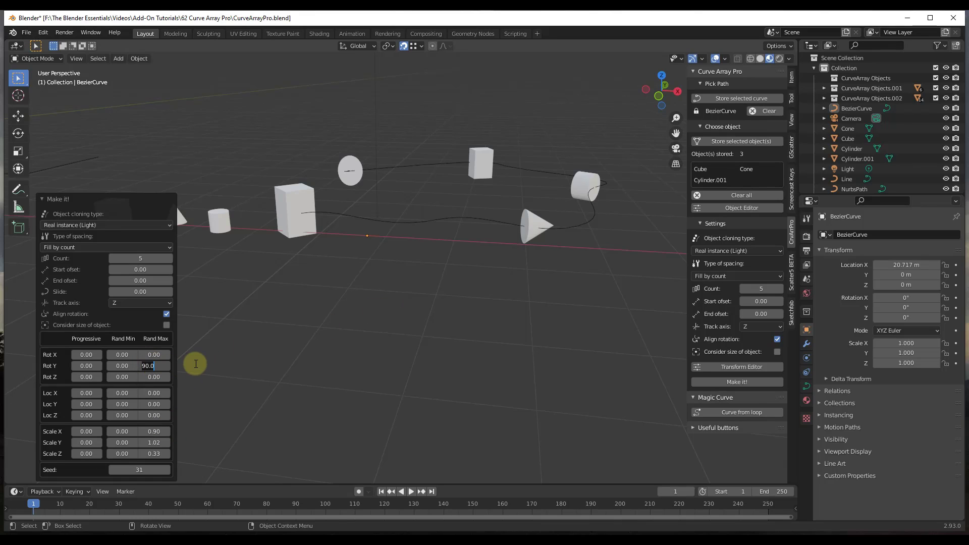
{"action": "key", "text": "Return"}
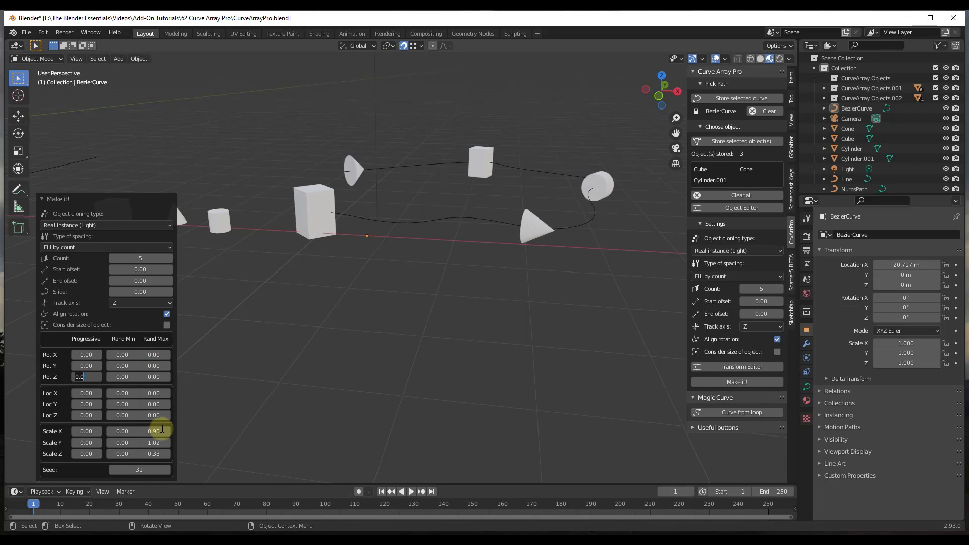
{"action": "left_click_drag", "start_coordinate": [166, 432], "coordinate": [152, 454]}
Set the track axis to X and the count to 23, then select one arrayed cube.
{"action": "left_click", "coordinate": [126, 302]}
{"action": "left_click", "coordinate": [121, 313]}
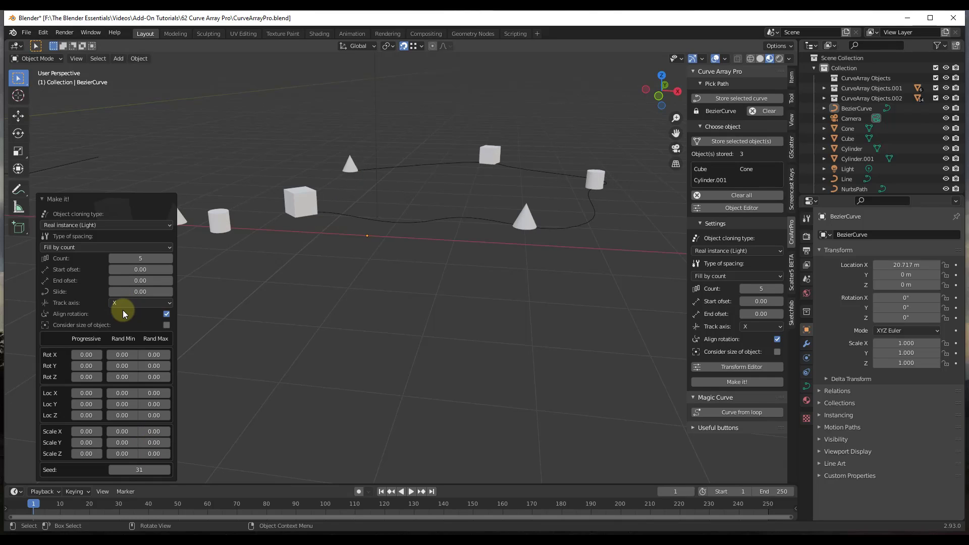
{"action": "middle_click_drag", "start_coordinate": [473, 254], "coordinate": [552, 146]}
{"action": "left_click_drag", "start_coordinate": [138, 258], "coordinate": [138, 259]}
{"action": "middle_click_drag", "start_coordinate": [454, 243], "coordinate": [520, 234]}
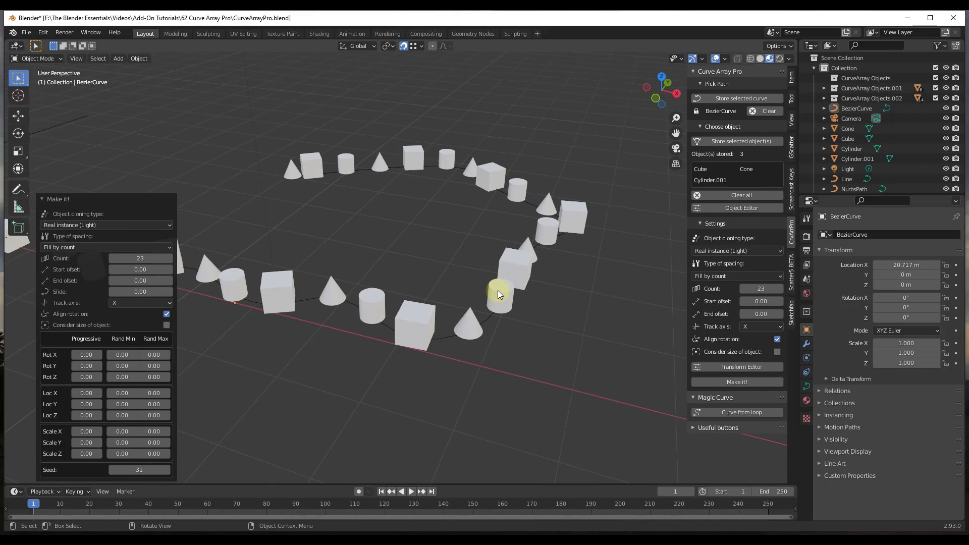
{"action": "middle_click_drag", "start_coordinate": [372, 281], "coordinate": [306, 272]}
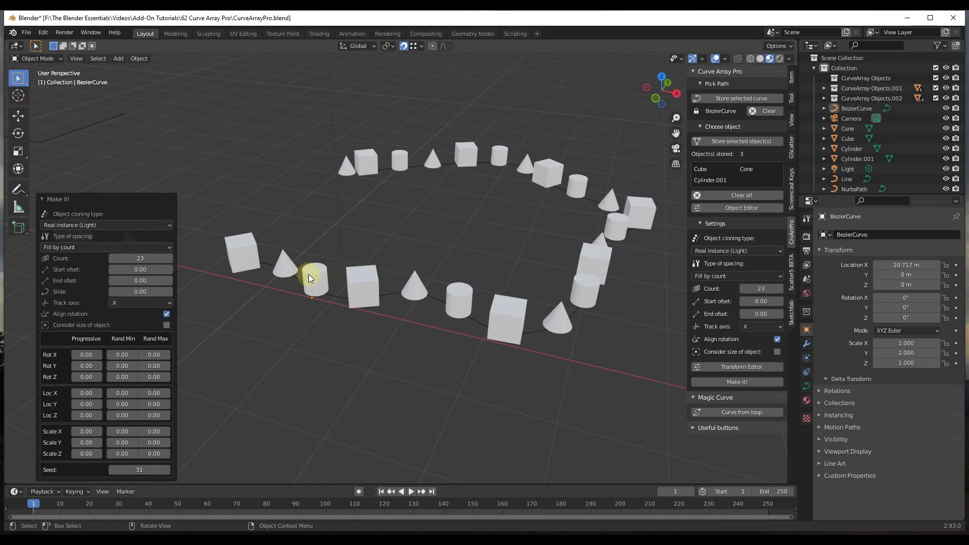
{"action": "left_click", "coordinate": [363, 286]}
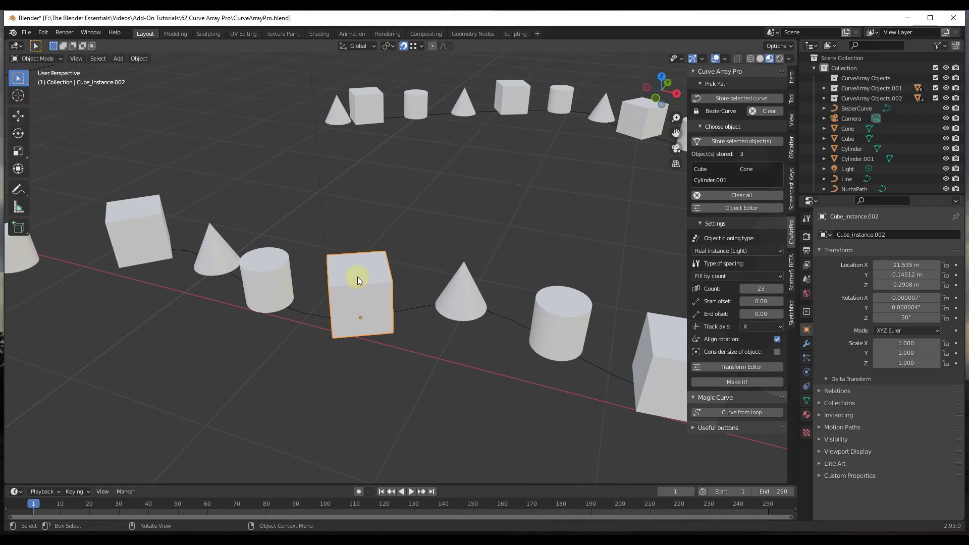
Move the arrayed cube's vertices up about 0.2 m in Z, reshaping every cube instance.
{"action": "key", "text": "Tab"}
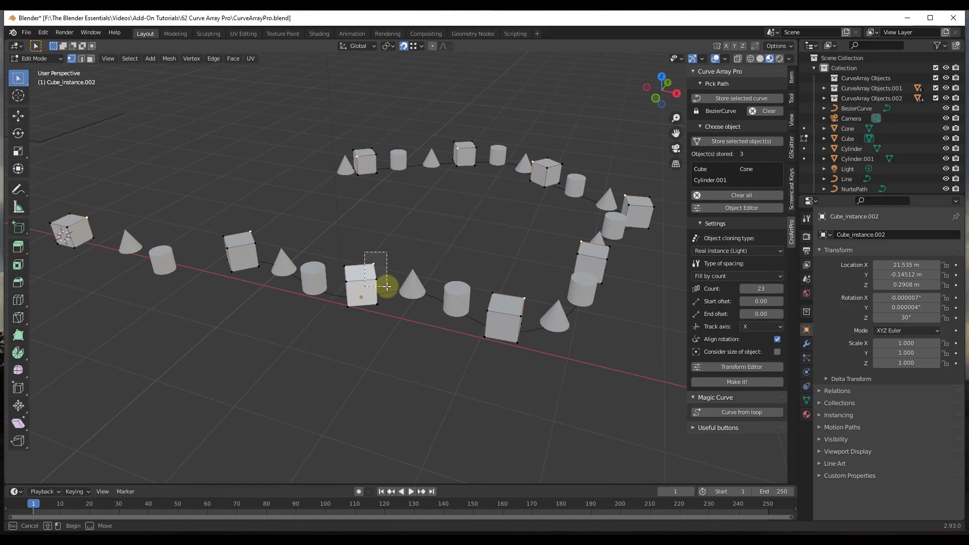
{"action": "key", "text": "a"}
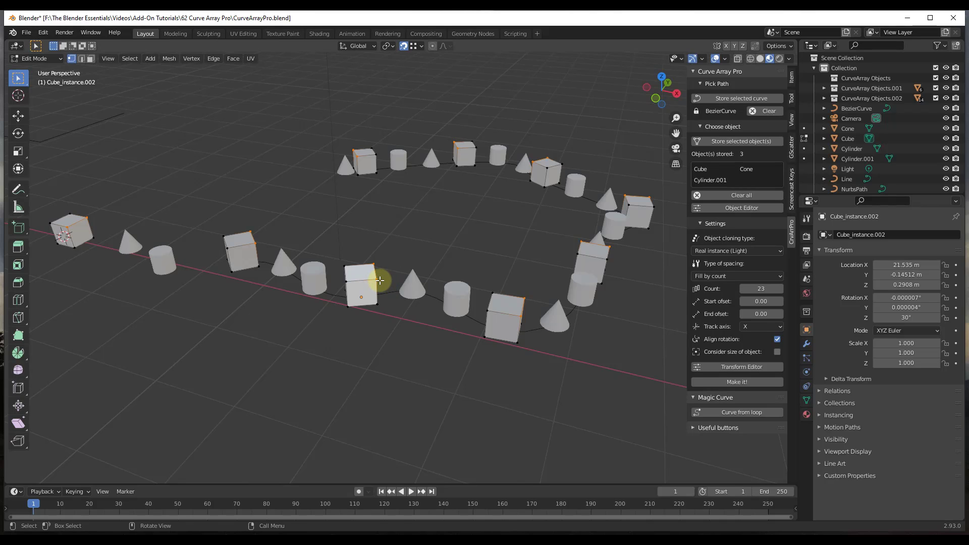
{"action": "key", "text": "g"}
{"action": "key", "text": "z"}
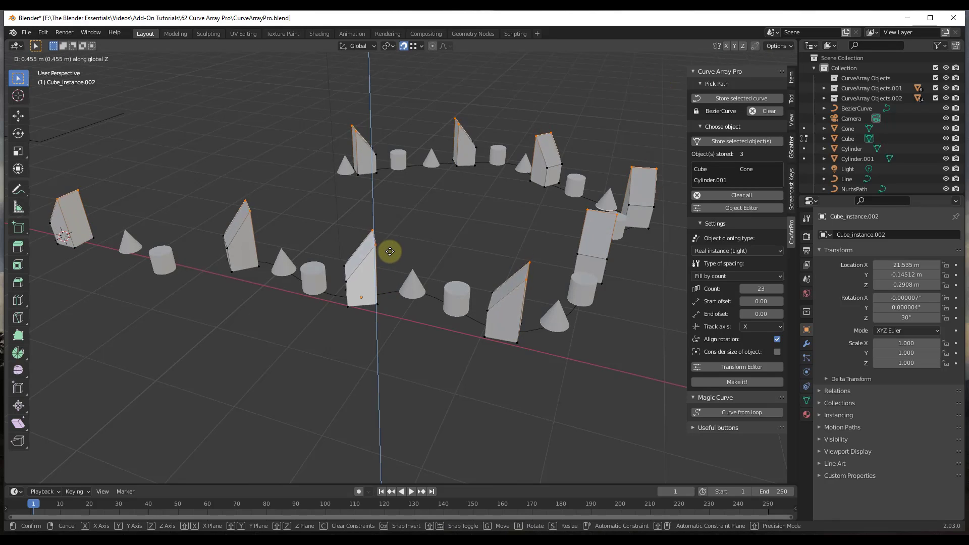
{"action": "left_click", "coordinate": [385, 261]}
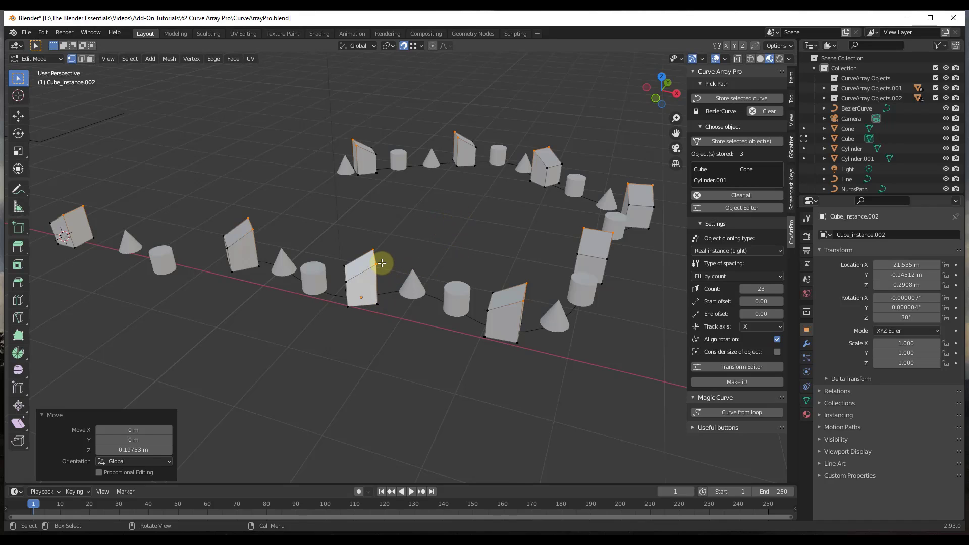
Check the object cloning type options and keep Real instance (Light).
{"action": "left_click", "coordinate": [718, 252]}
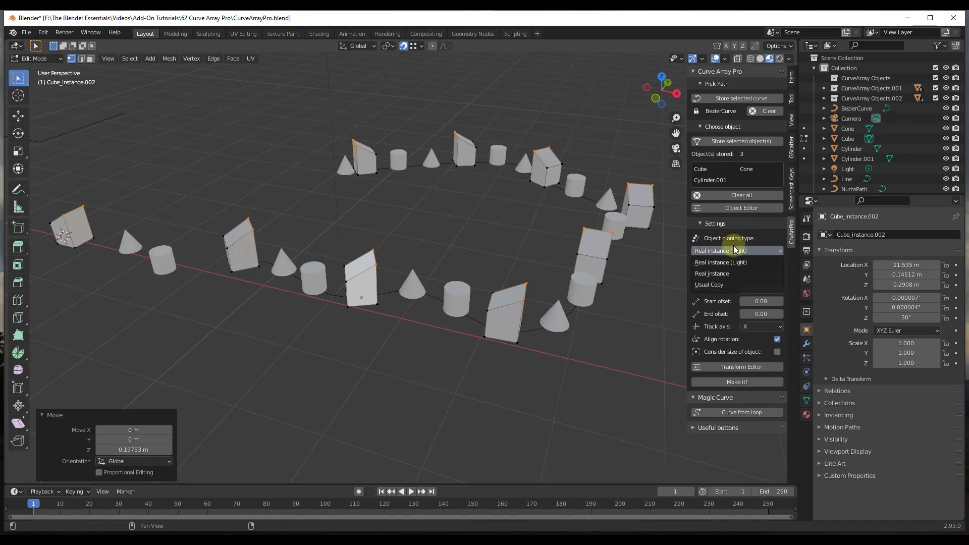
{"action": "left_click", "coordinate": [721, 262]}
{"action": "left_click", "coordinate": [727, 250]}
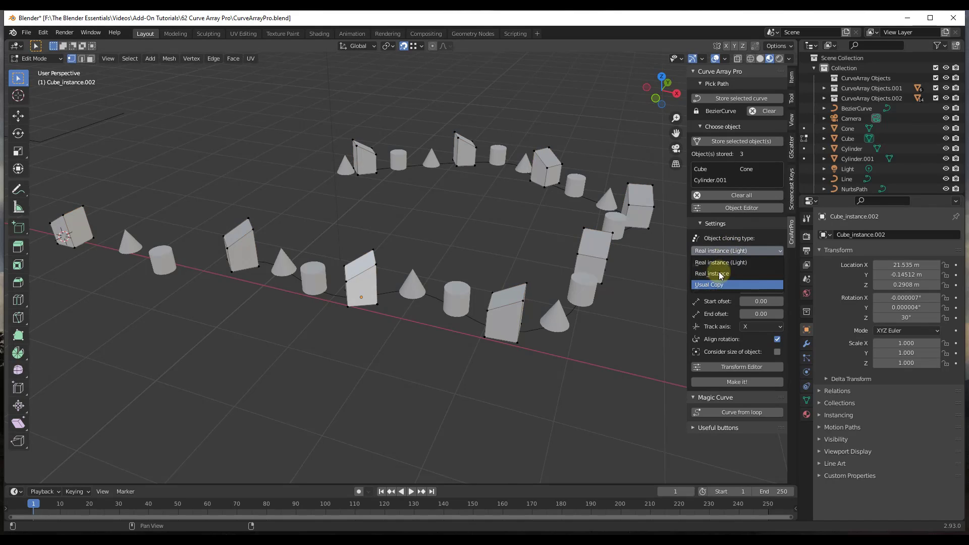
{"action": "left_click", "coordinate": [733, 253]}
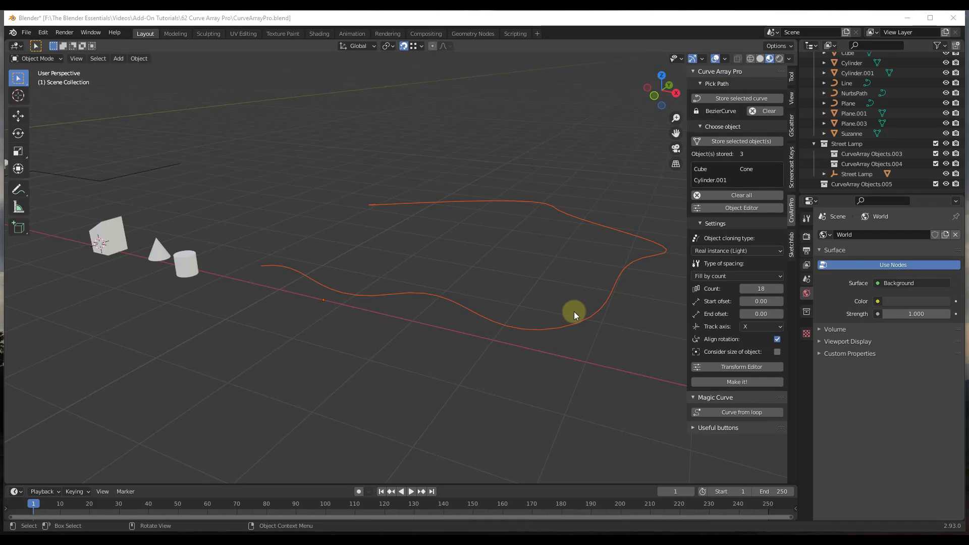
Open the Object Editor and switch Cube's group from Main Group back to Random Group #1.
{"action": "left_click", "coordinate": [737, 208]}
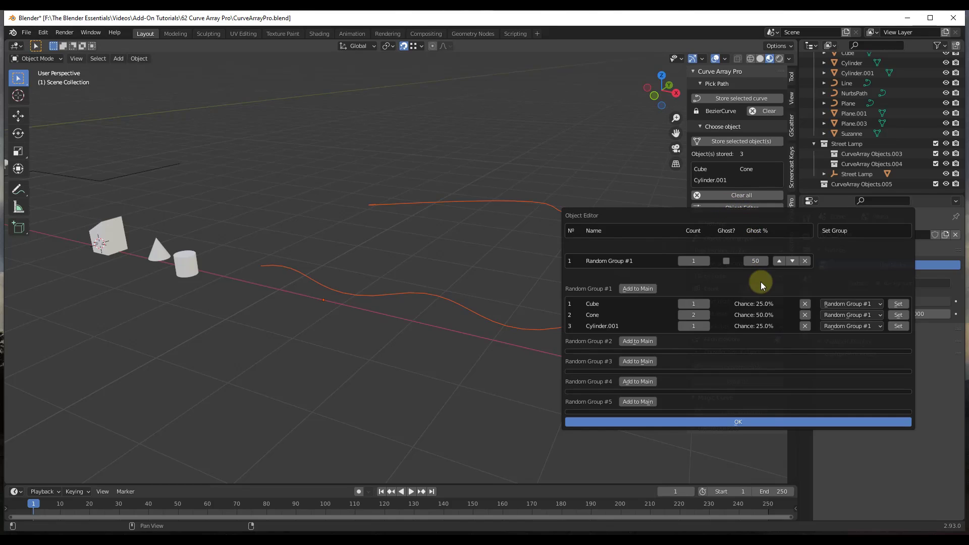
{"action": "left_click", "coordinate": [740, 207]}
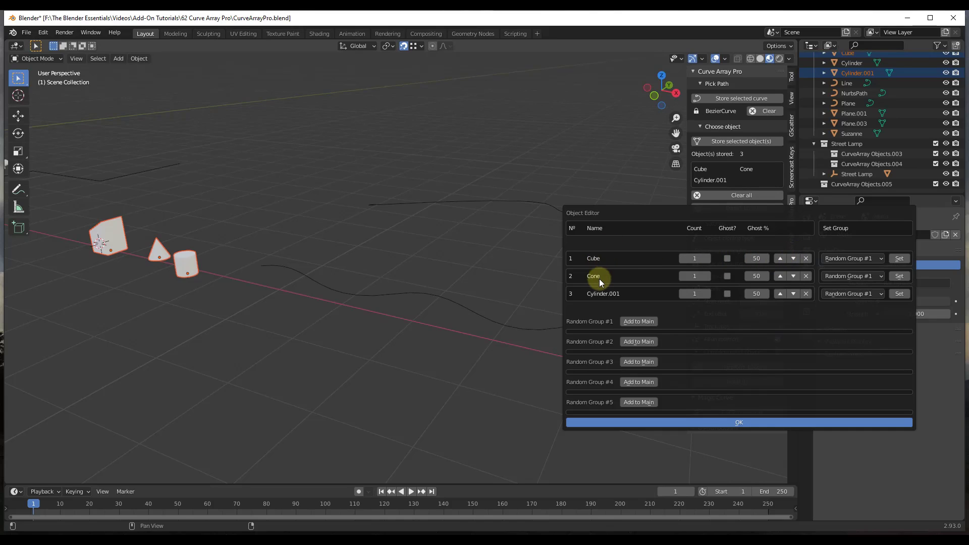
{"action": "left_click", "coordinate": [781, 275]}
{"action": "left_click", "coordinate": [847, 258]}
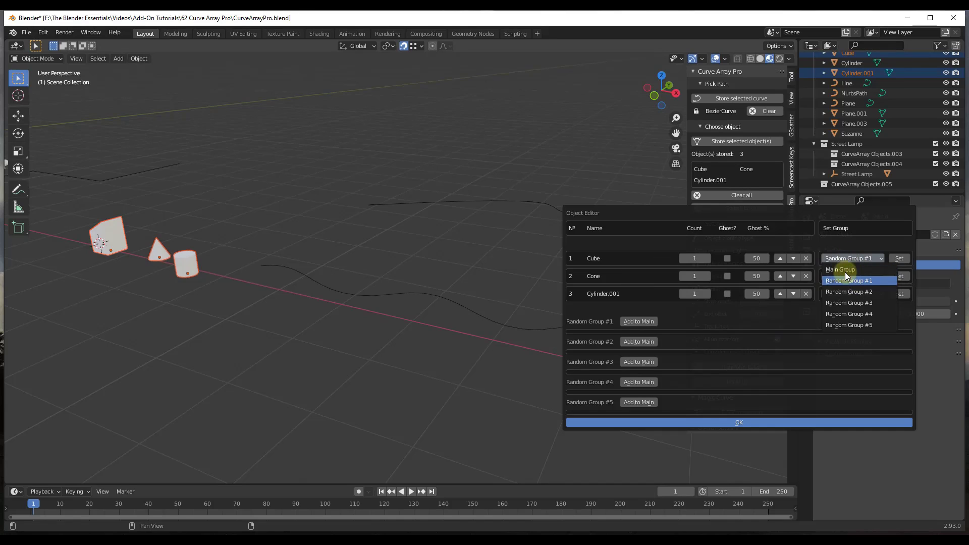
{"action": "left_click", "coordinate": [845, 270]}
{"action": "left_click", "coordinate": [843, 258]}
{"action": "left_click", "coordinate": [839, 271]}
{"action": "left_click", "coordinate": [840, 259]}
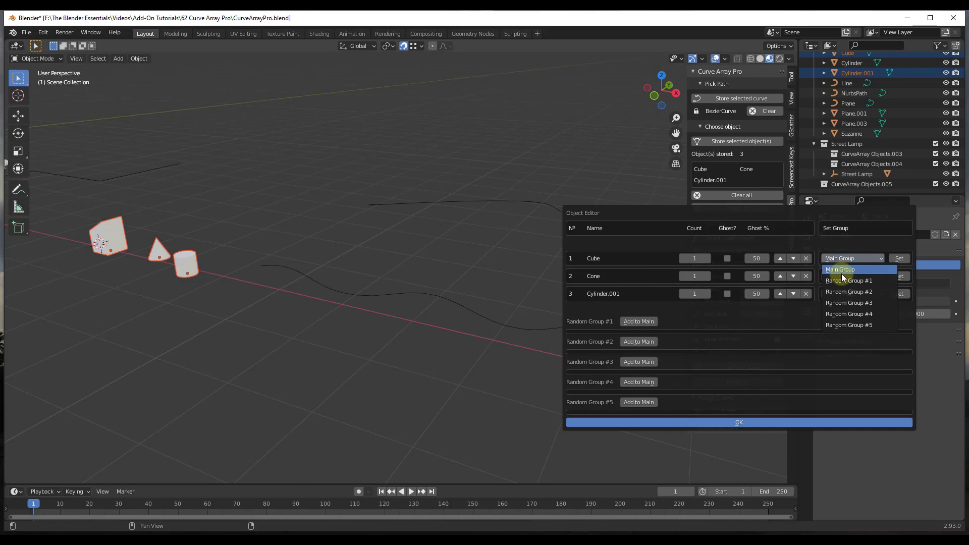
{"action": "left_click", "coordinate": [846, 280]}
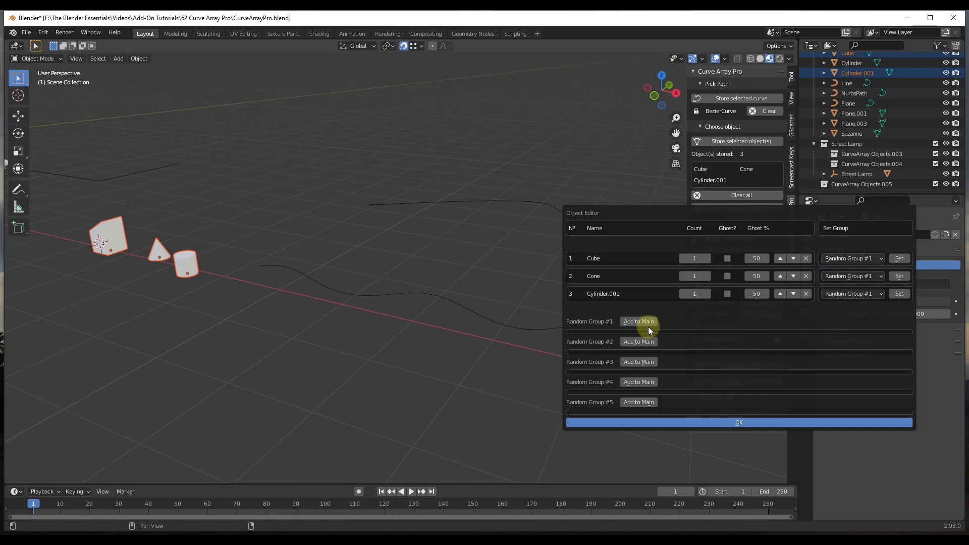
Put Cube, Cone and Cylinder.001 in Random Group #1 with Cone count 3 and Cube 2.
{"action": "left_click", "coordinate": [899, 258]}
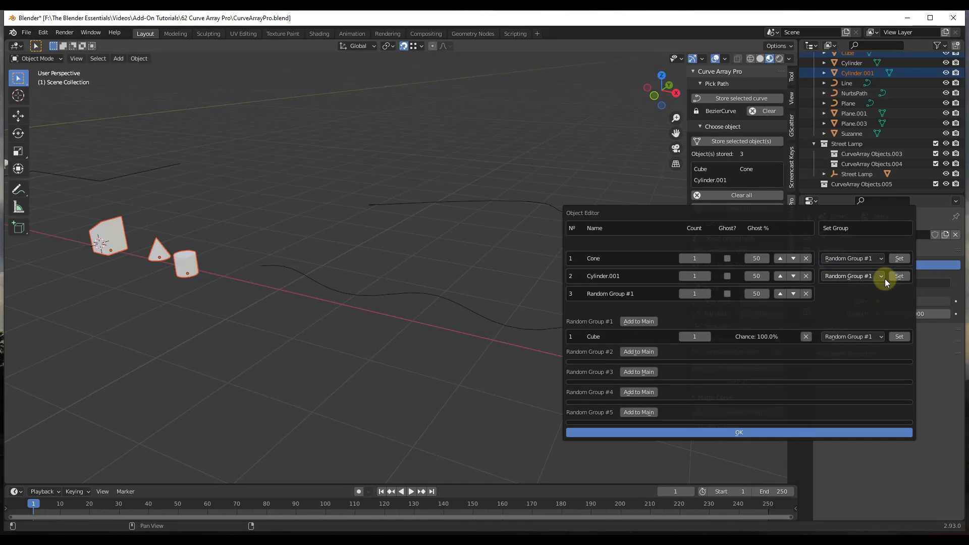
{"action": "left_click", "coordinate": [896, 259]}
{"action": "left_click", "coordinate": [898, 257]}
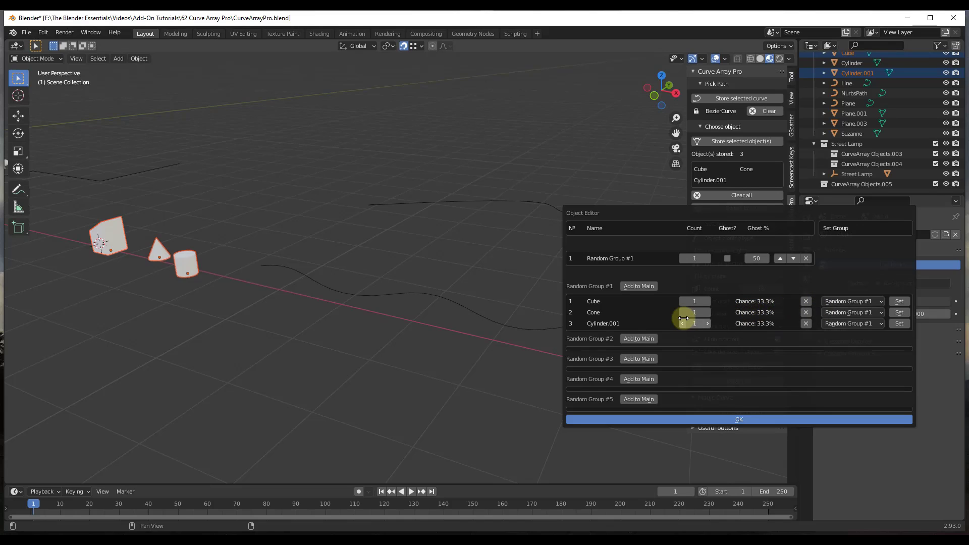
{"action": "left_click", "coordinate": [707, 311]}
{"action": "left_click", "coordinate": [707, 312]}
{"action": "left_click", "coordinate": [708, 301]}
{"action": "left_click", "coordinate": [728, 419]}
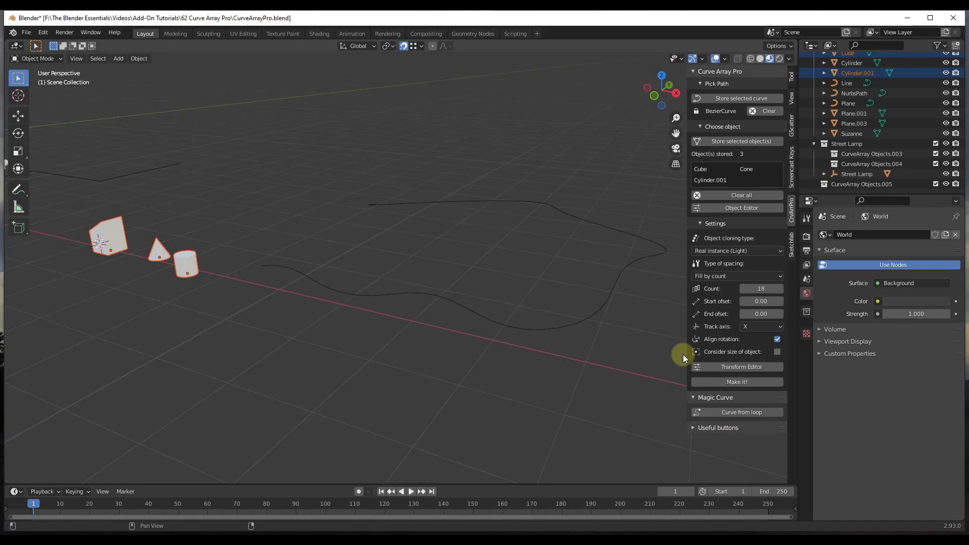
Array 18 randomly mixed cubes, cones and cylinders along the curve and inspect them from several angles.
{"action": "left_click", "coordinate": [725, 382]}
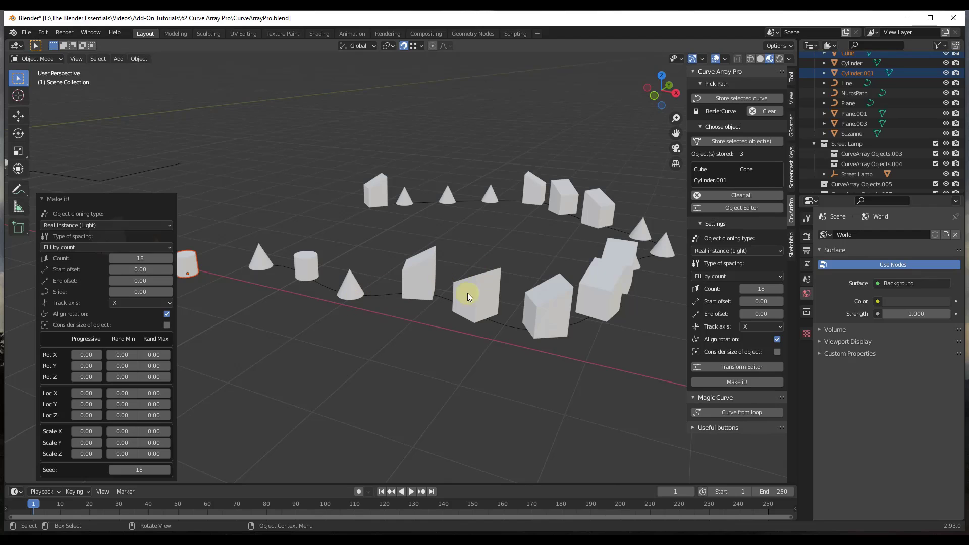
{"action": "middle_click_drag", "start_coordinate": [427, 281], "coordinate": [450, 255]}
{"action": "scroll", "coordinate": [290, 273], "scroll_direction": "up", "scroll_amount": 3}
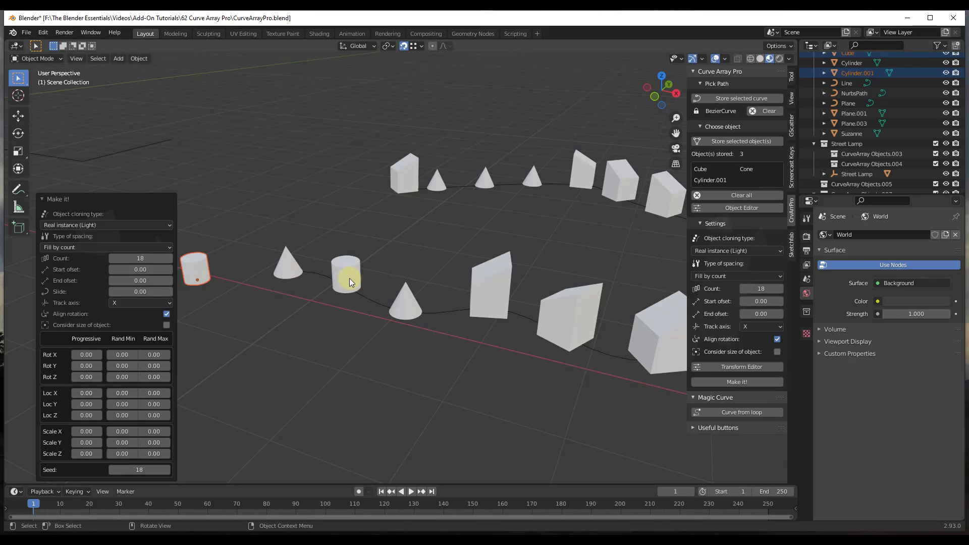
{"action": "middle_click_drag", "start_coordinate": [413, 313], "coordinate": [503, 279]}
{"action": "scroll", "coordinate": [609, 289], "scroll_direction": "down", "scroll_amount": 5}
{"action": "middle_click_drag", "start_coordinate": [609, 290], "coordinate": [572, 237]}
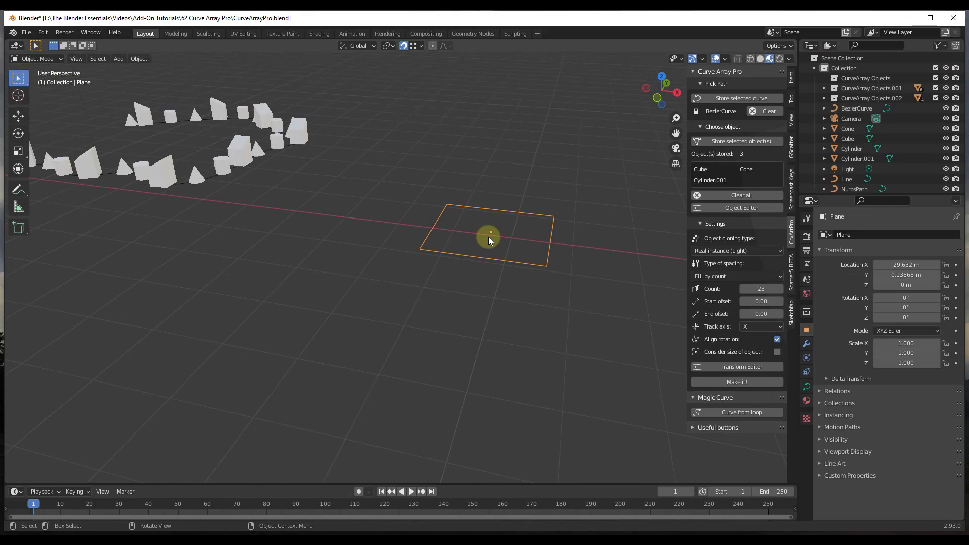
{"action": "scroll", "coordinate": [575, 235], "scroll_direction": "up", "scroll_amount": 4}
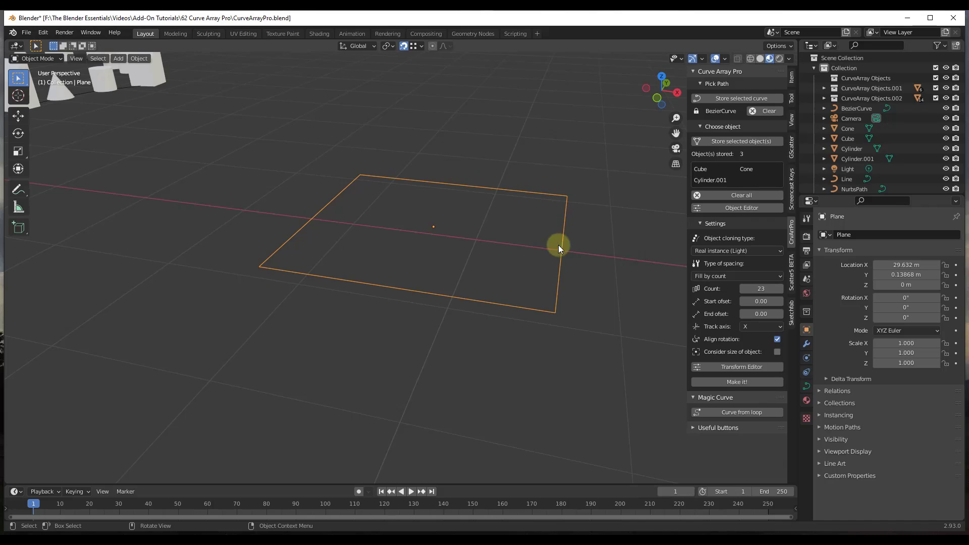
Clear the stored path and objects, then try storing the Plane mesh as path ('Select Curve' error).
{"action": "left_click", "coordinate": [758, 111]}
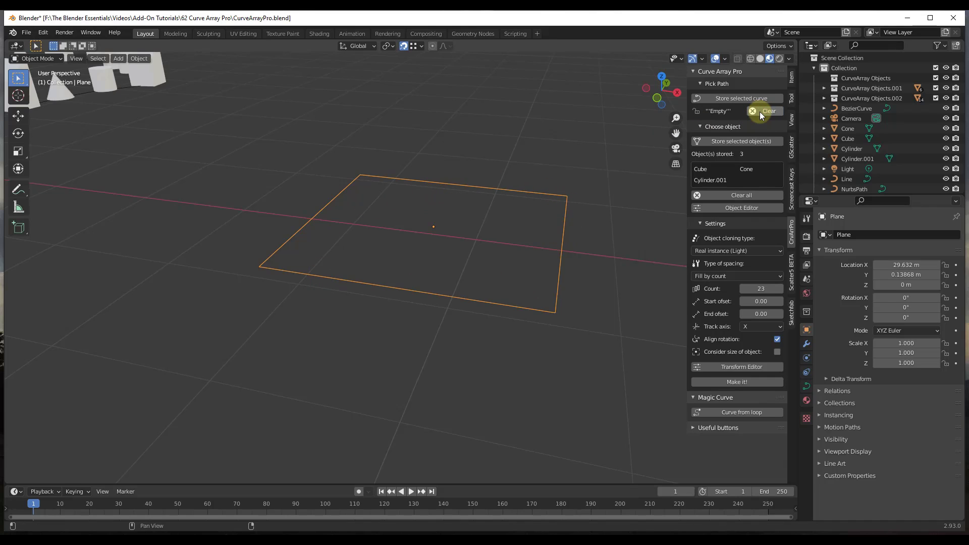
{"action": "left_click", "coordinate": [736, 197]}
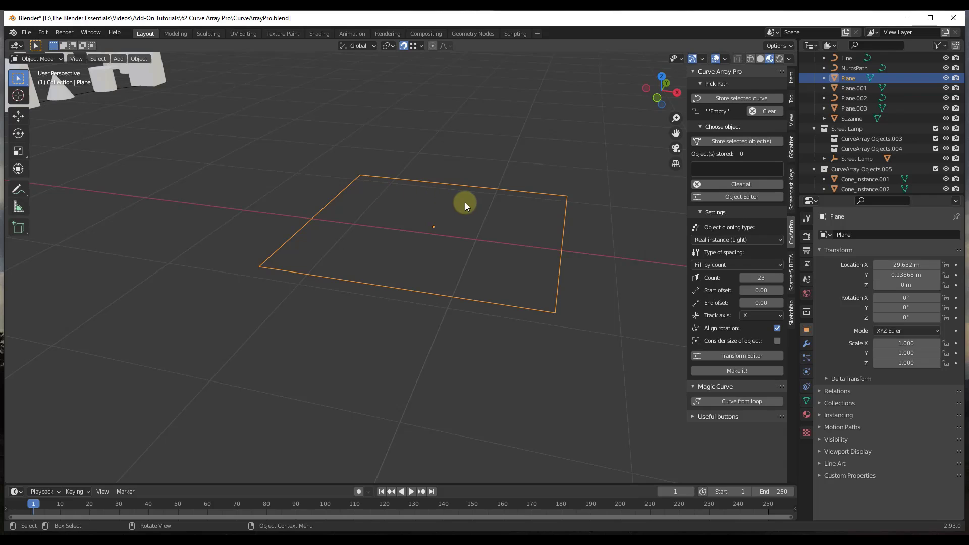
{"action": "key", "text": "Tab"}
{"action": "left_click", "coordinate": [567, 196]}
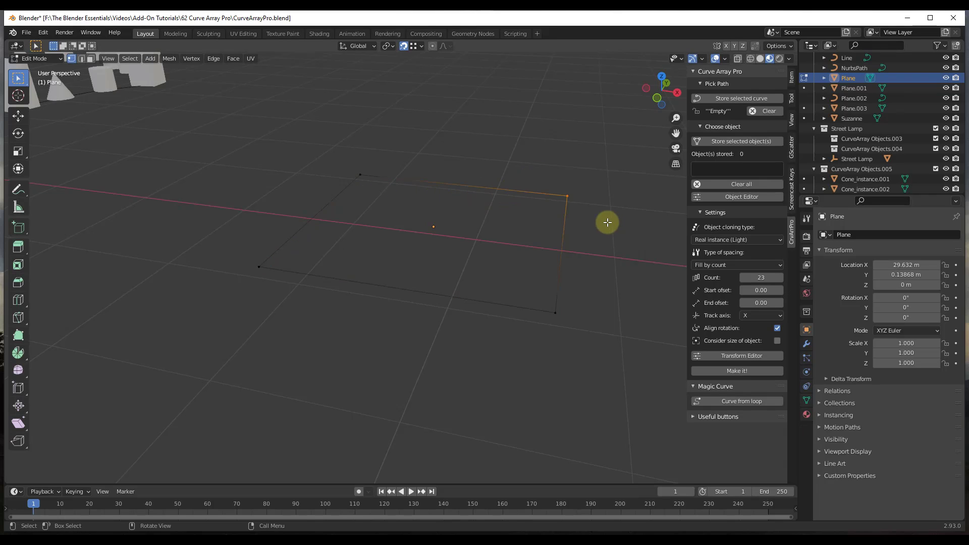
{"action": "key", "text": "g"}
{"action": "right_click", "coordinate": [597, 204]}
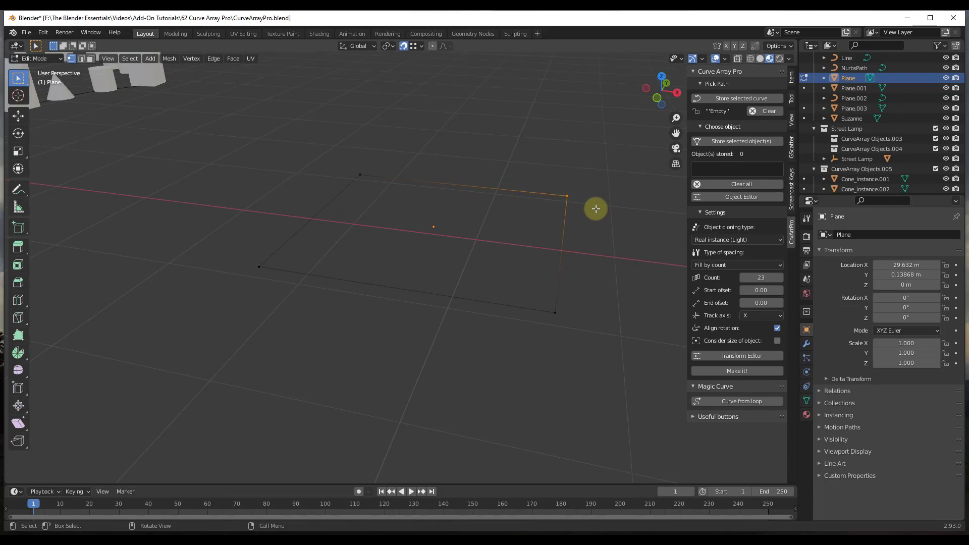
{"action": "key", "text": "Tab"}
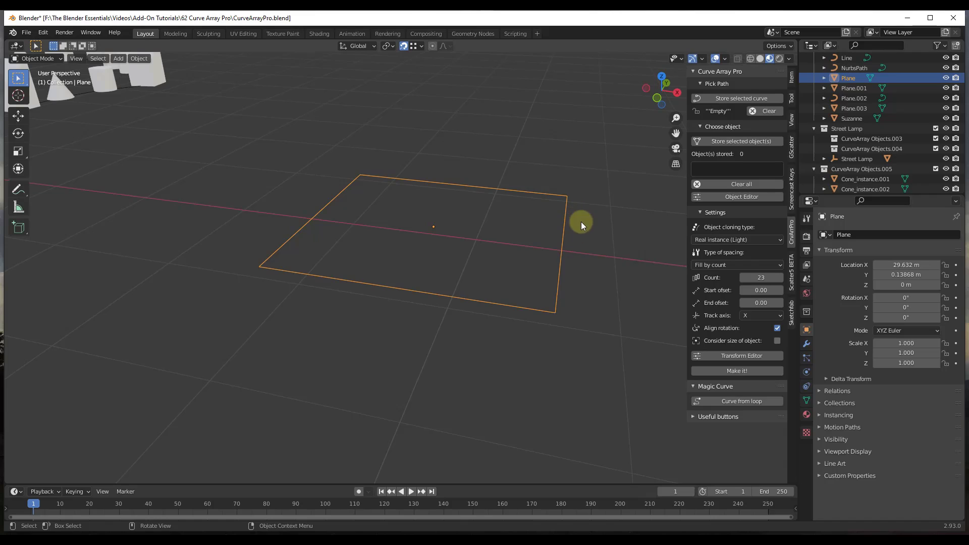
{"action": "left_click", "coordinate": [733, 98]}
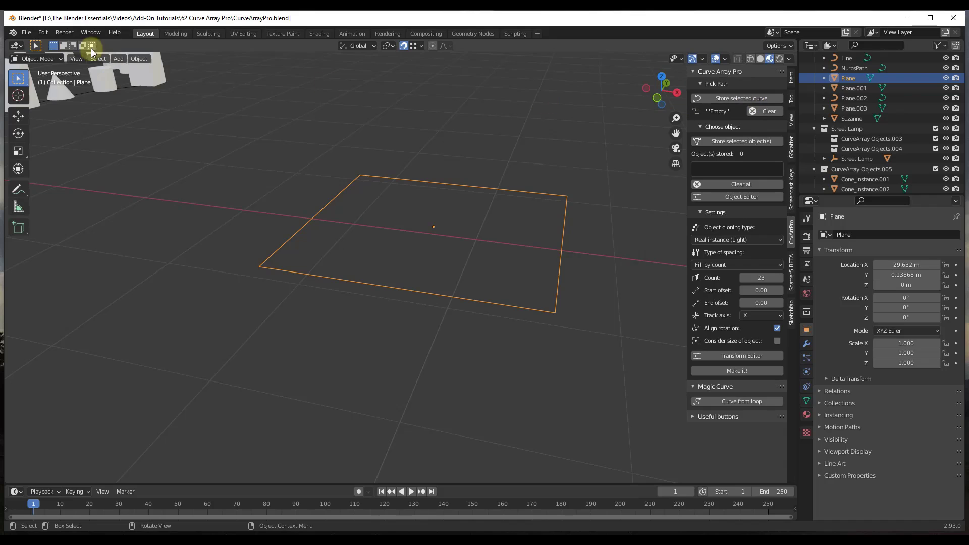
Convert the Plane into a curve with Object > Convert > Curve.
{"action": "left_click", "coordinate": [135, 59]}
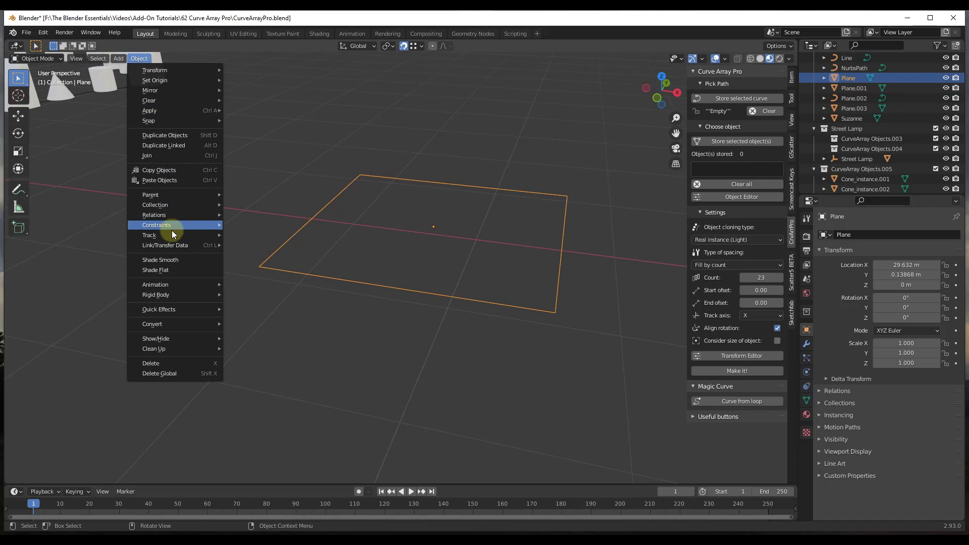
{"action": "mouse_move", "coordinate": [163, 324]}
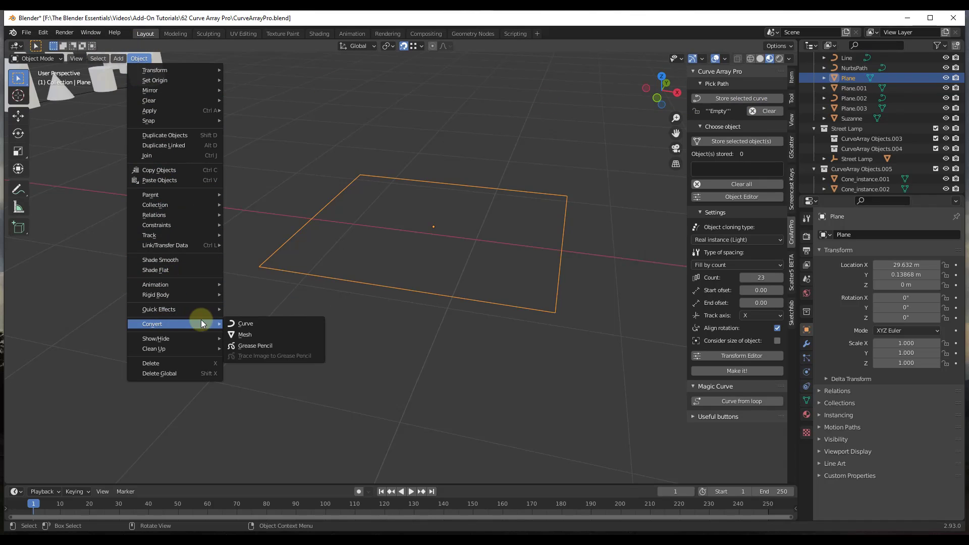
{"action": "left_click", "coordinate": [247, 322]}
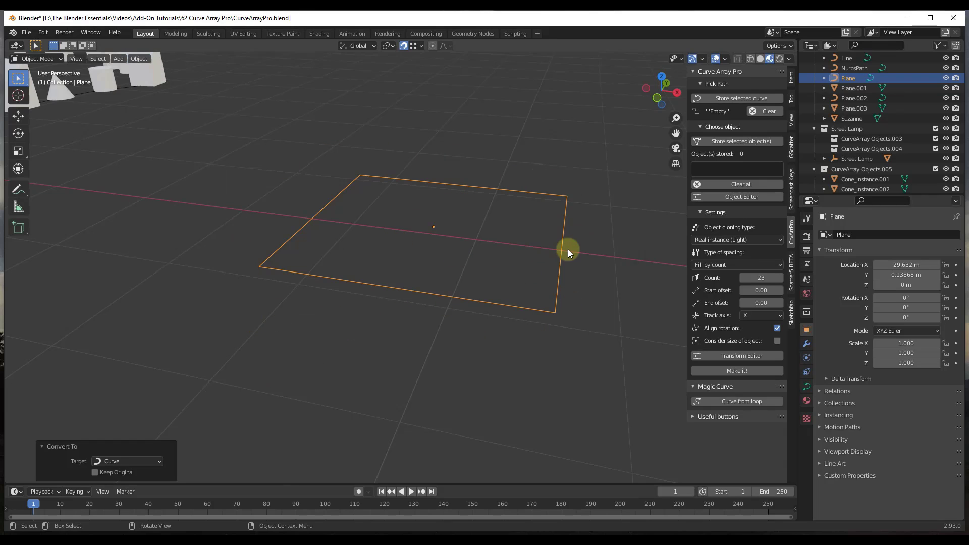
{"action": "key", "text": "Tab"}
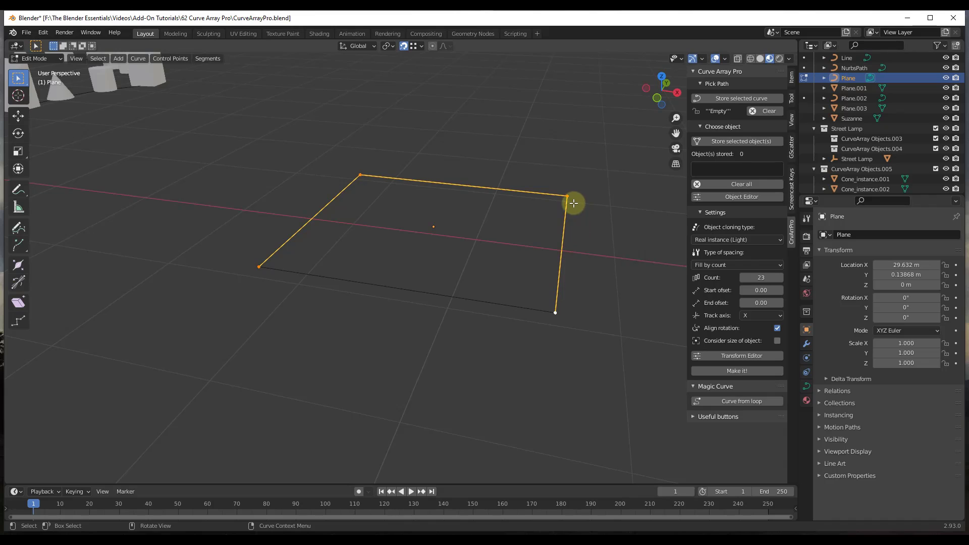
{"action": "key", "text": "Tab"}
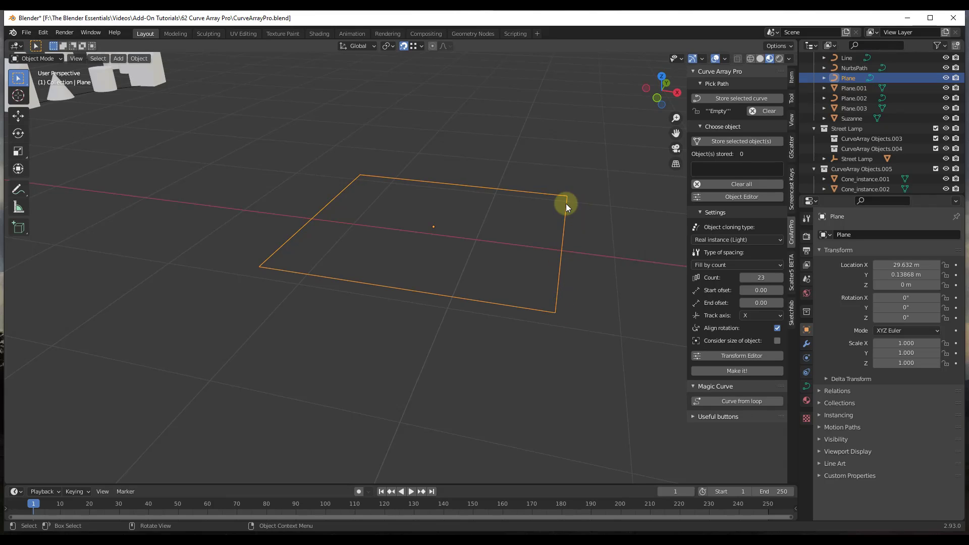
Store the Plane curve as path and Plane.003 as the object, then array the dogs around it.
{"action": "left_click", "coordinate": [724, 98]}
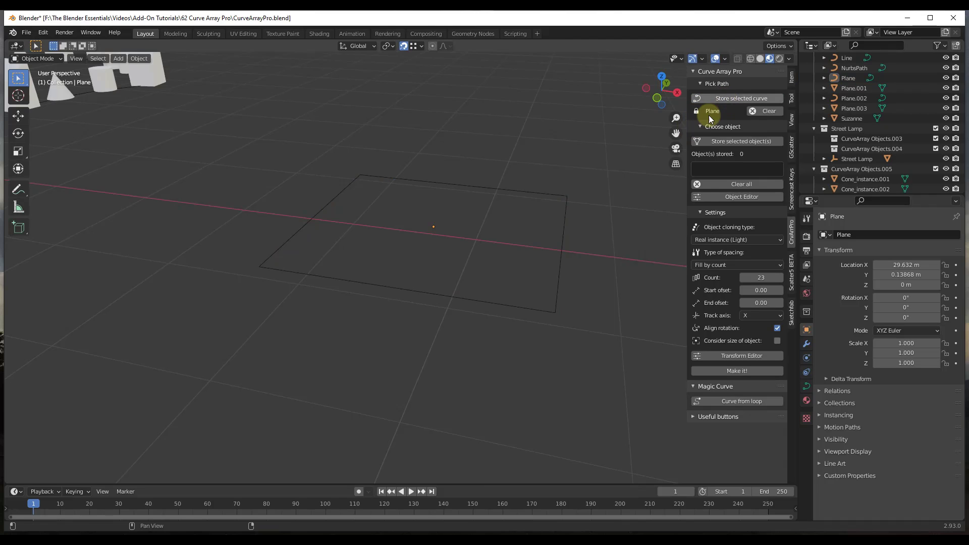
{"action": "scroll", "coordinate": [551, 216], "scroll_direction": "down", "scroll_amount": 5}
{"action": "middle_click_drag", "start_coordinate": [551, 216], "coordinate": [205, 173]}
{"action": "left_click", "coordinate": [194, 169]}
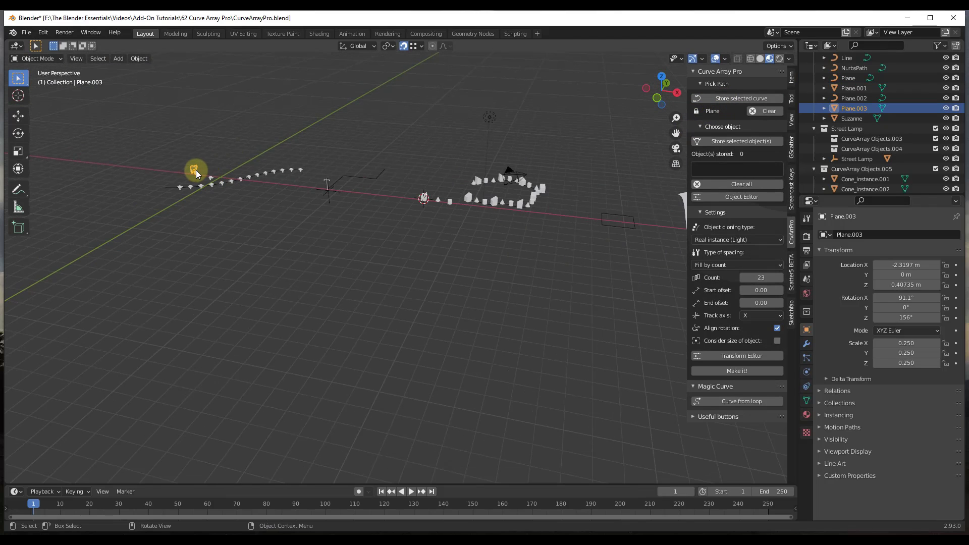
{"action": "left_click", "coordinate": [743, 141]}
{"action": "scroll", "coordinate": [646, 222], "scroll_direction": "up", "scroll_amount": 8}
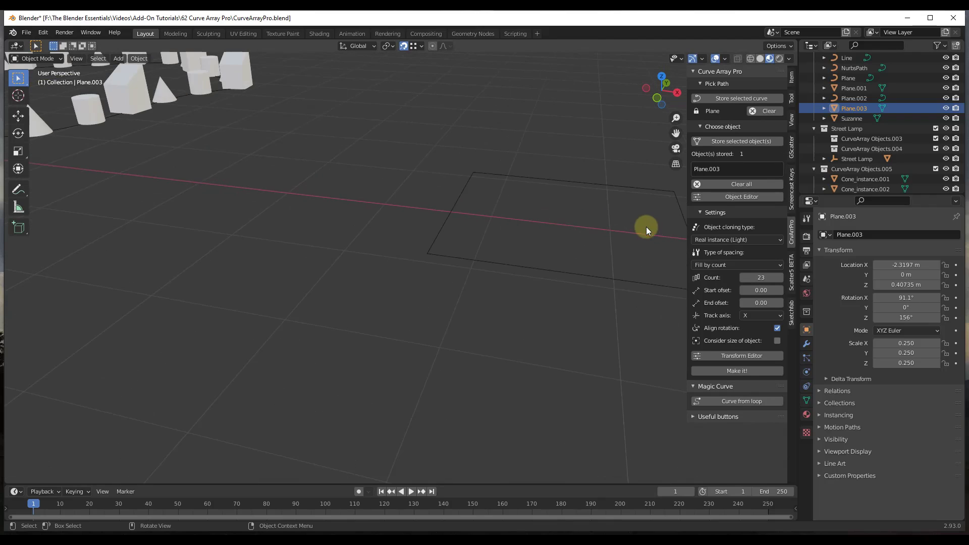
{"action": "scroll", "coordinate": [520, 201], "scroll_direction": "down", "scroll_amount": 4}
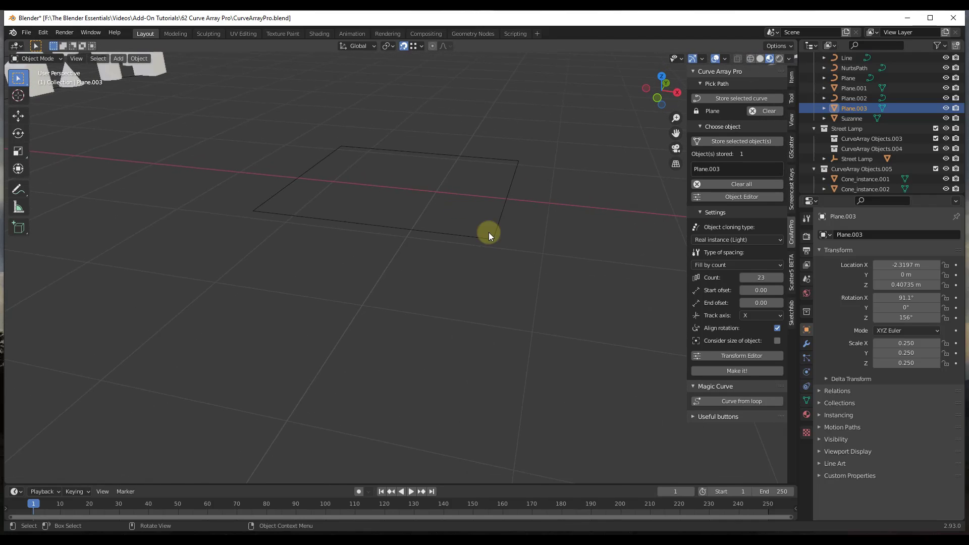
{"action": "left_click", "coordinate": [747, 375]}
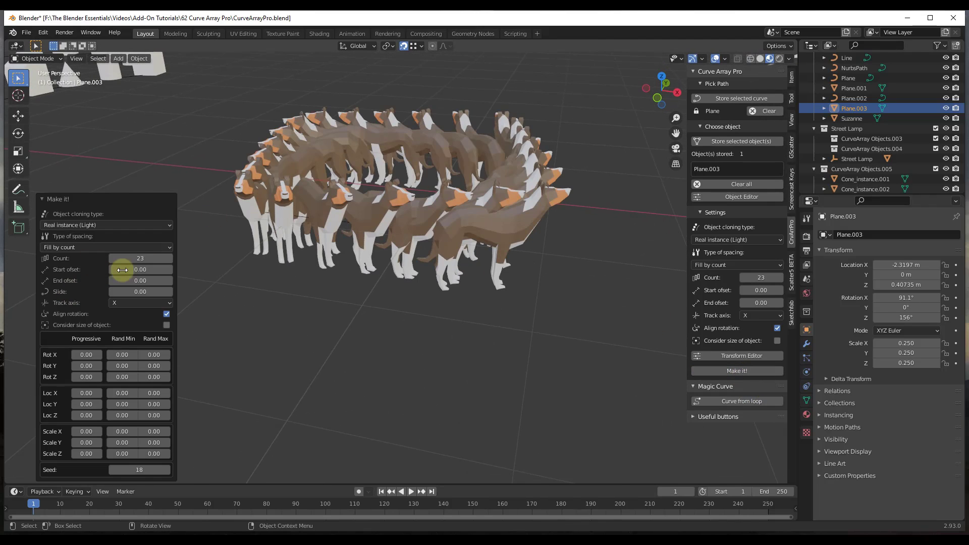
Reduce the dog array to 8 copies and enable Align rotation.
{"action": "left_click_drag", "start_coordinate": [151, 258], "coordinate": [134, 257]}
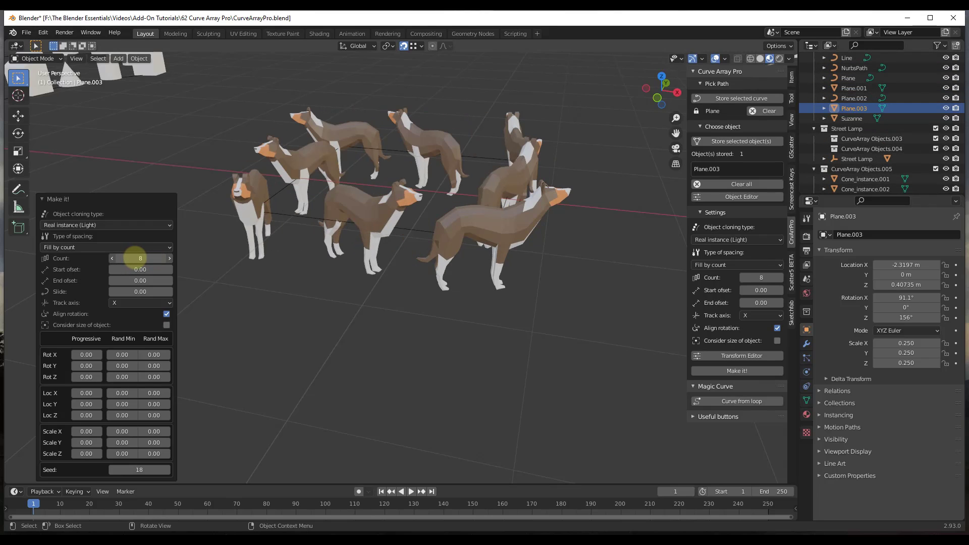
{"action": "scroll", "coordinate": [368, 324], "scroll_direction": "down", "scroll_amount": 1}
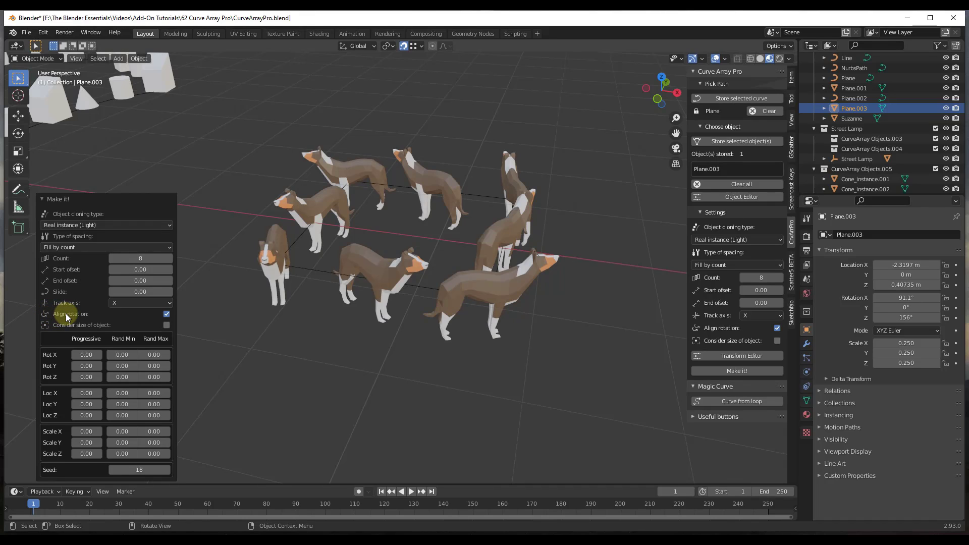
{"action": "left_click", "coordinate": [167, 314]}
{"action": "left_click", "coordinate": [167, 314]}
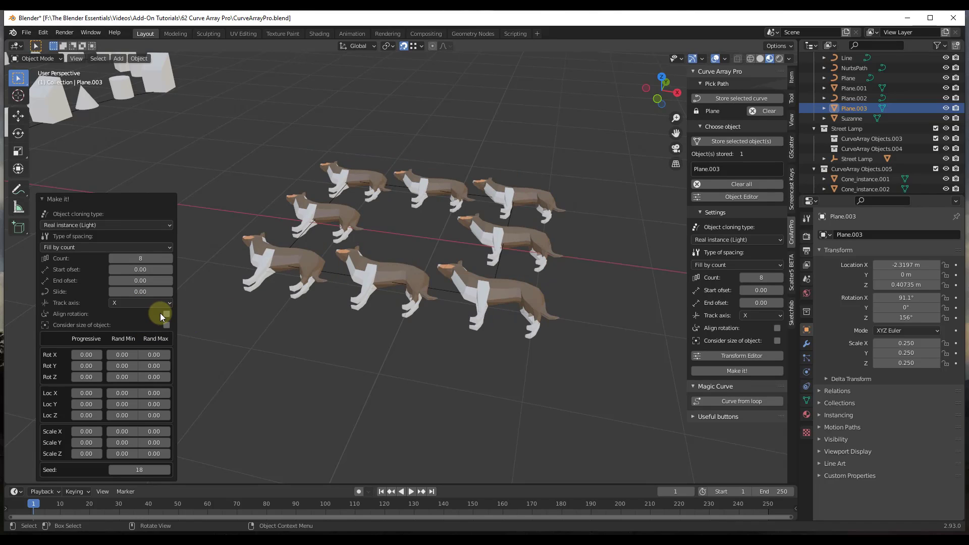
{"action": "left_click", "coordinate": [167, 315]}
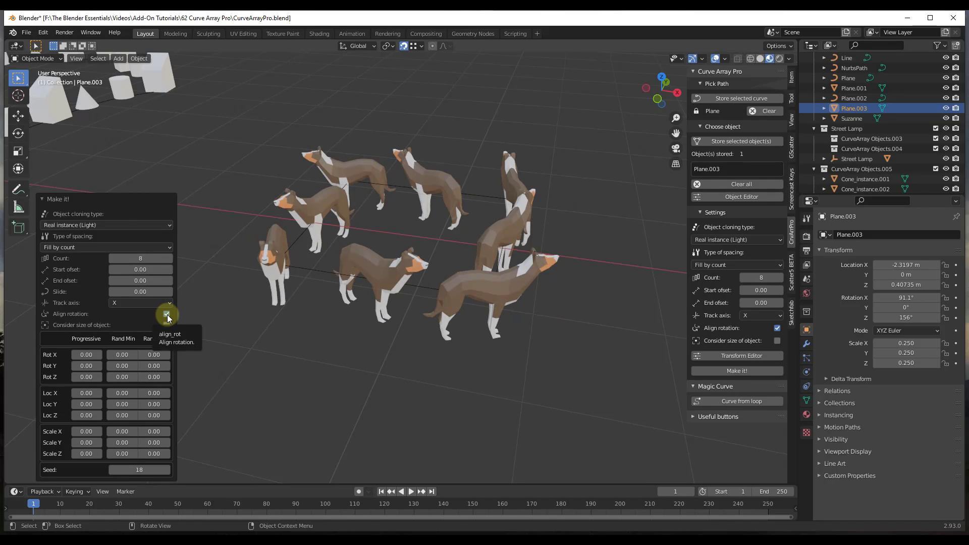
{"action": "left_click", "coordinate": [166, 314]}
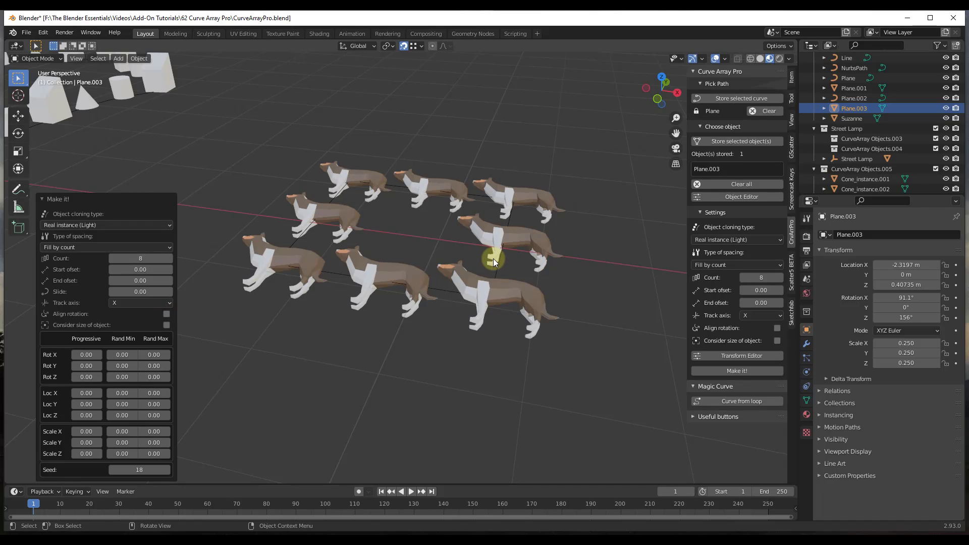
{"action": "left_click", "coordinate": [166, 314]}
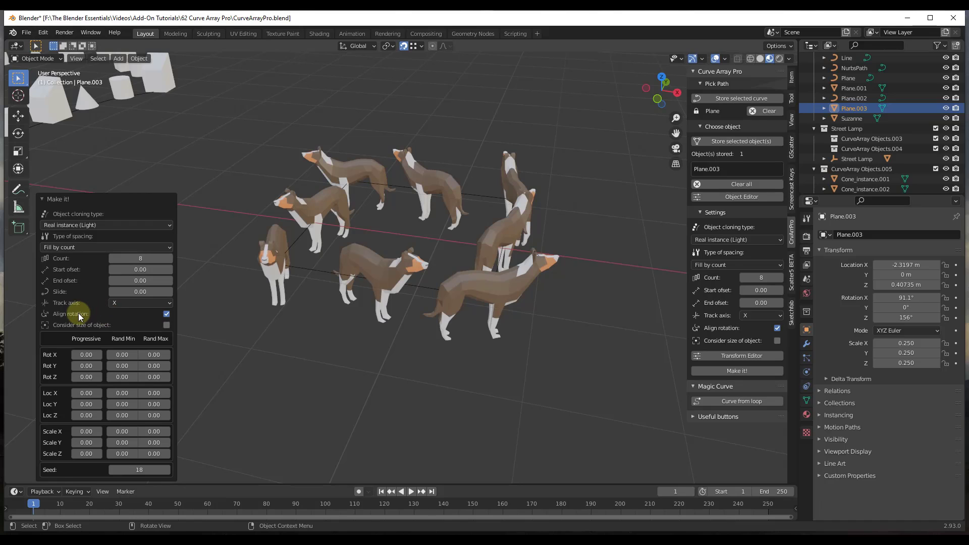
Compare Z and X track axes, finishing with Track axis X and Align rotation on.
{"action": "left_click", "coordinate": [127, 301]}
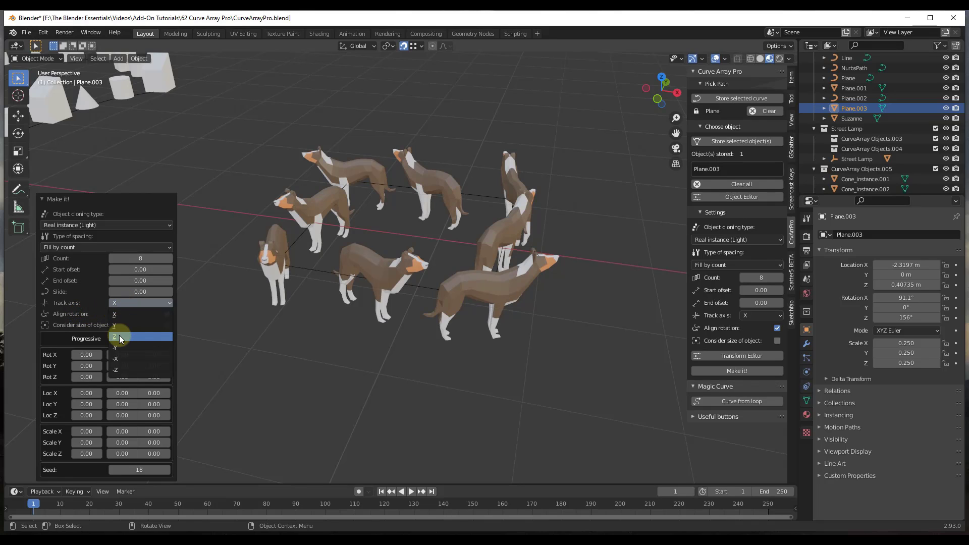
{"action": "left_click", "coordinate": [120, 334]}
{"action": "left_click", "coordinate": [126, 301]}
{"action": "left_click", "coordinate": [127, 311]}
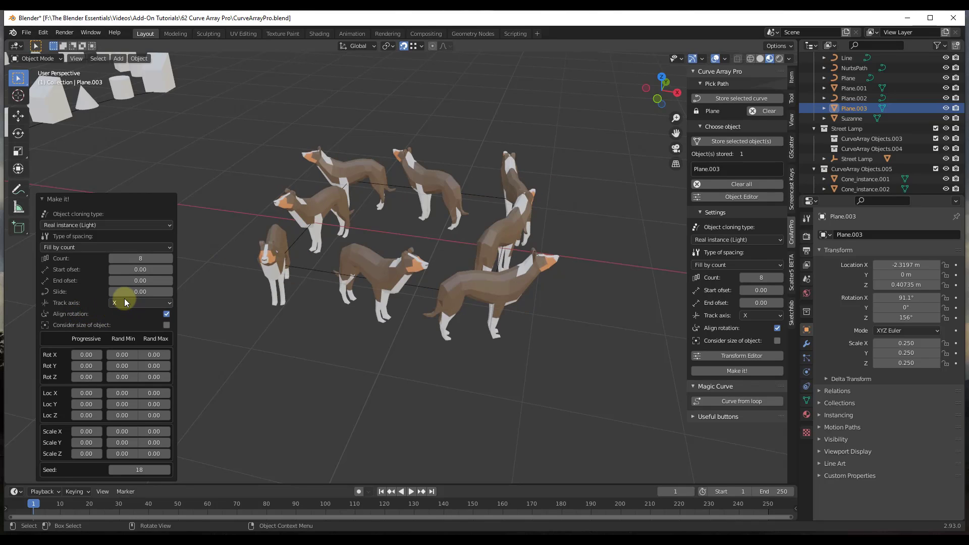
{"action": "left_click", "coordinate": [167, 314]}
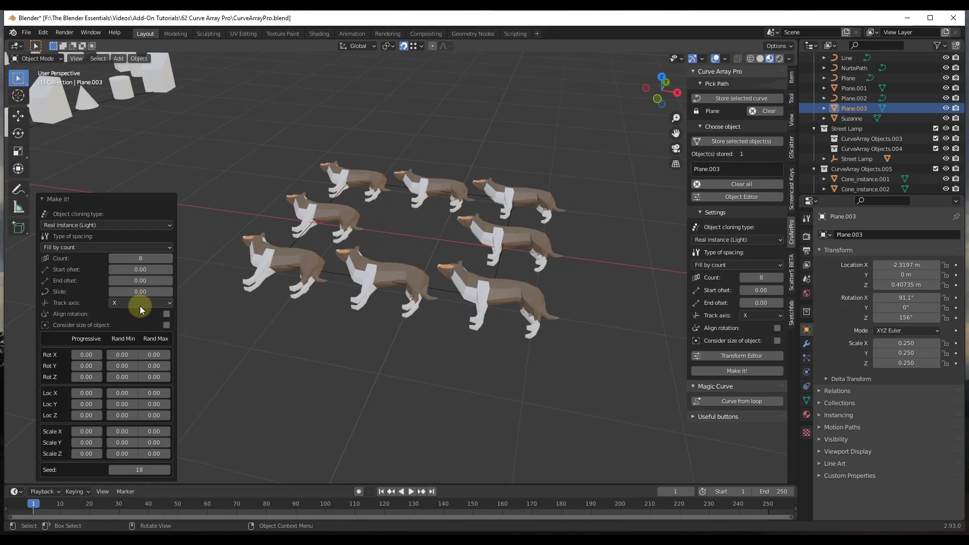
{"action": "left_click", "coordinate": [140, 303]}
{"action": "left_click", "coordinate": [128, 325]}
{"action": "left_click", "coordinate": [128, 302]}
{"action": "left_click", "coordinate": [125, 334]}
{"action": "left_click", "coordinate": [122, 302]}
{"action": "left_click", "coordinate": [119, 315]}
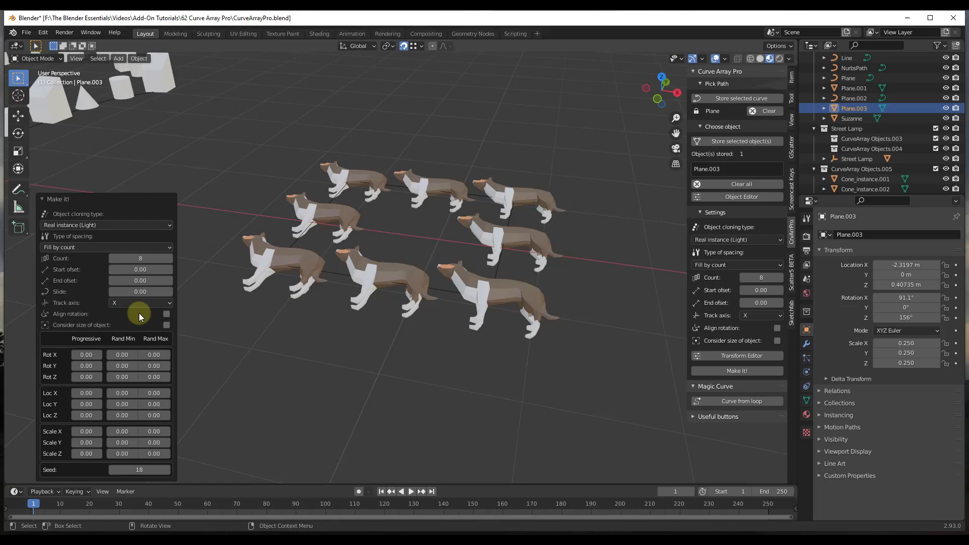
{"action": "left_click", "coordinate": [167, 314]}
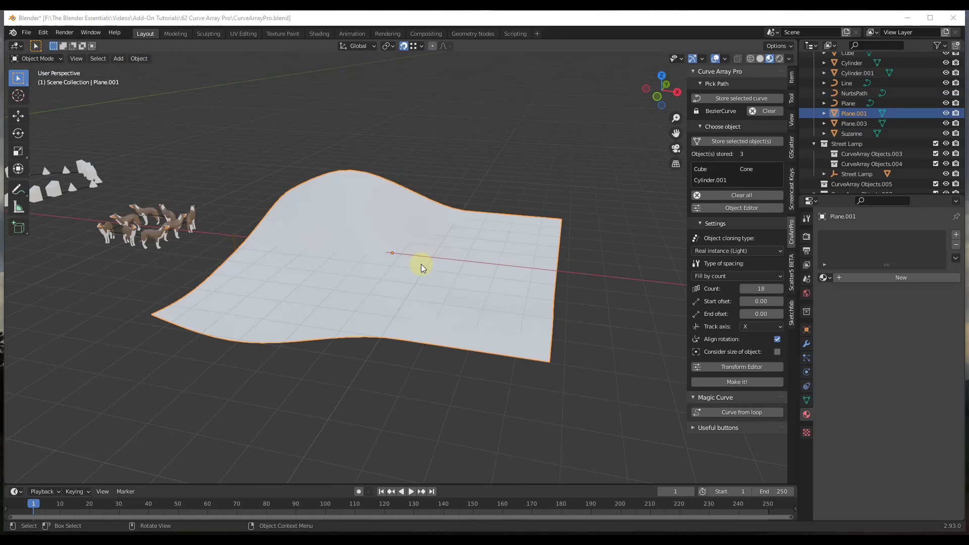
Enter Edit Mode on the wavy Plane.001 and select one edge in edge select mode.
{"action": "middle_click_drag", "start_coordinate": [434, 247], "coordinate": [230, 247]}
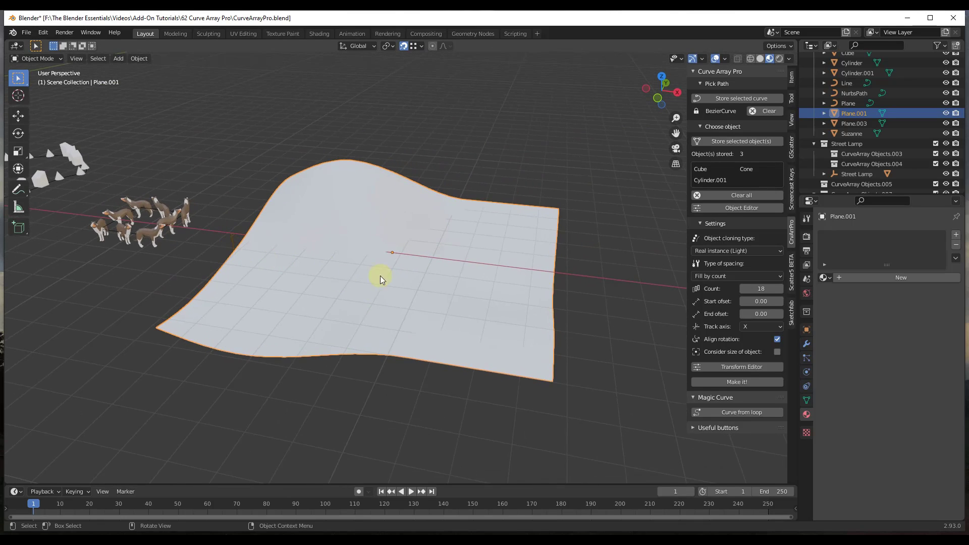
{"action": "scroll", "coordinate": [205, 240], "scroll_direction": "up", "scroll_amount": 6}
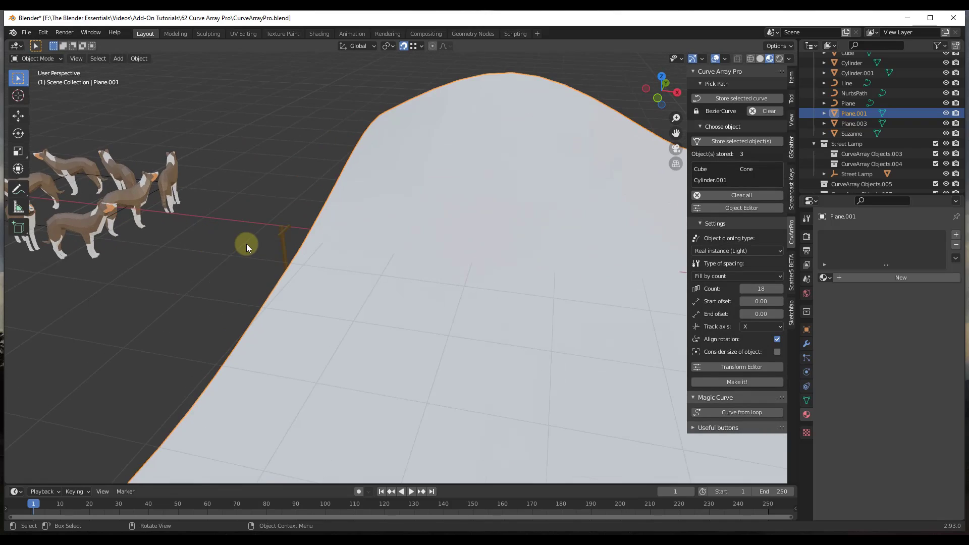
{"action": "middle_click_drag", "start_coordinate": [247, 243], "coordinate": [347, 275]}
{"action": "scroll", "coordinate": [346, 285], "scroll_direction": "down", "scroll_amount": 8}
{"action": "key", "text": "Tab"}
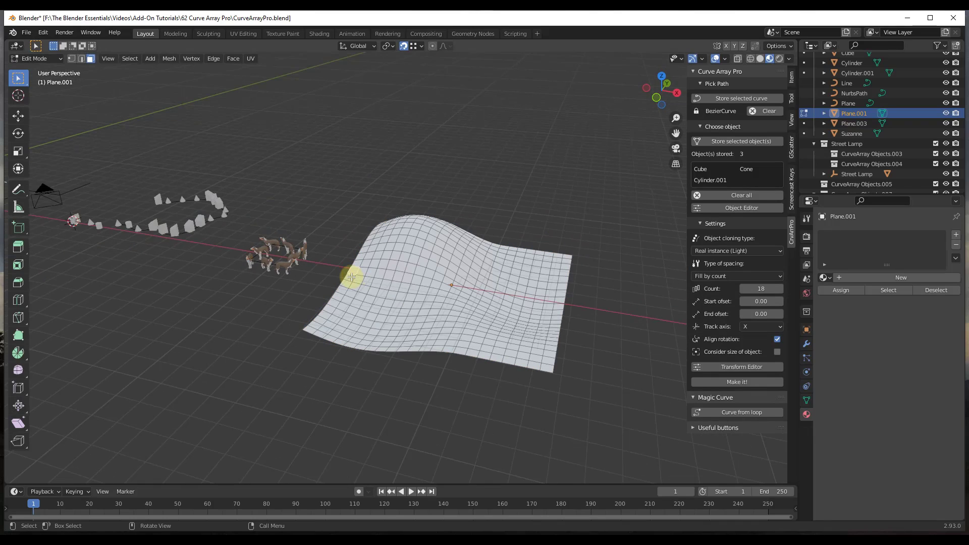
{"action": "key", "text": "2"}
{"action": "scroll", "coordinate": [353, 282], "scroll_direction": "up", "scroll_amount": 6}
{"action": "left_click", "coordinate": [362, 292]}
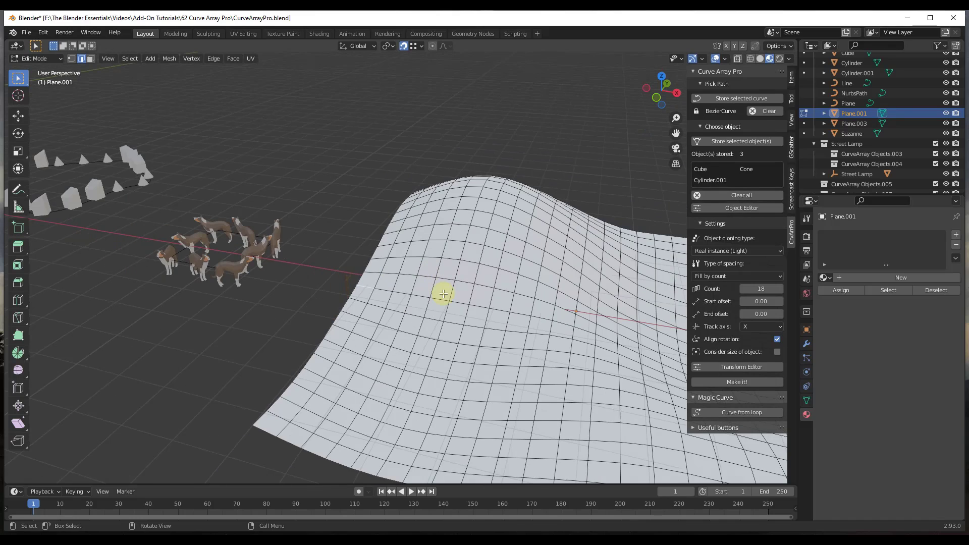
Try Magic Curve on the single edge (rejected), then reopen the mesh in vertex select mode.
{"action": "scroll", "coordinate": [443, 292], "scroll_direction": "down", "scroll_amount": 4}
{"action": "middle_click_drag", "start_coordinate": [569, 327], "coordinate": [234, 264]}
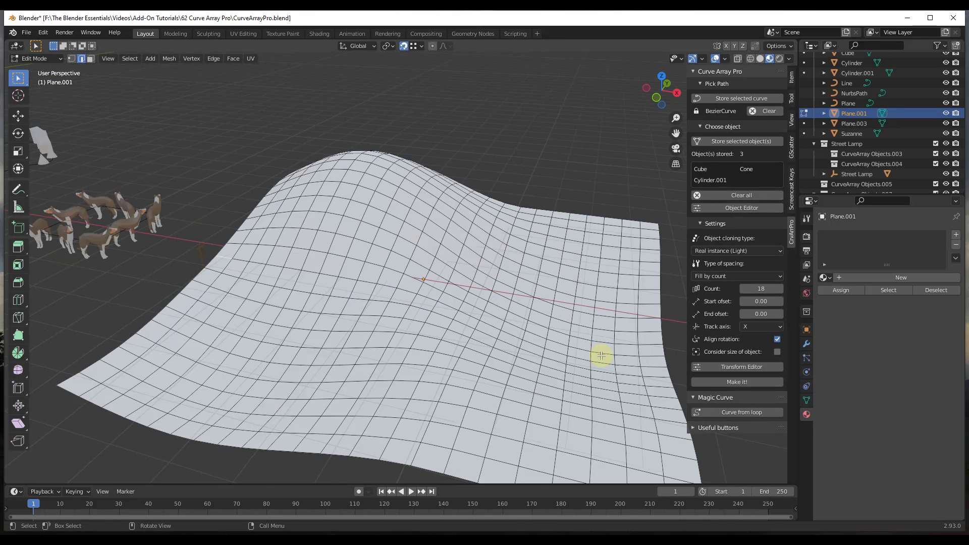
{"action": "left_click", "coordinate": [747, 412]}
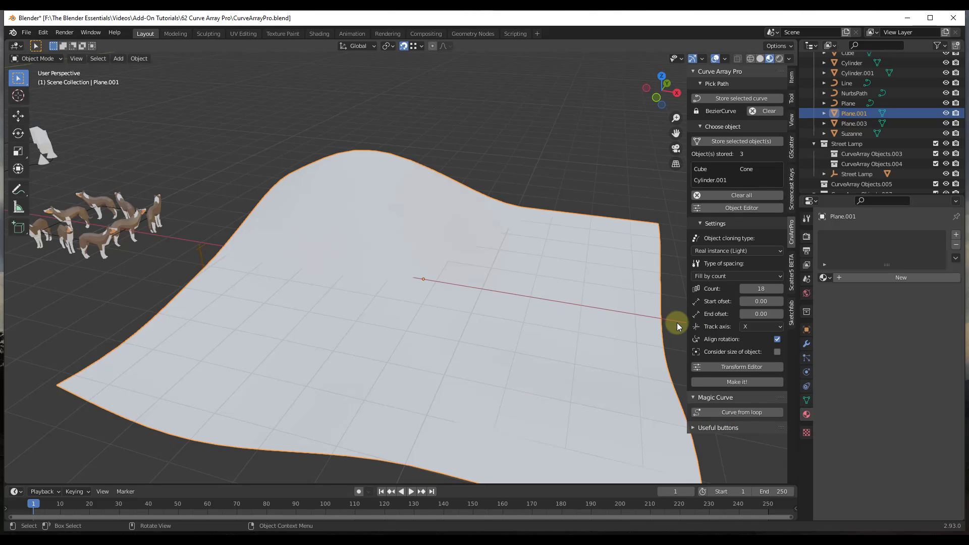
{"action": "key", "text": "Tab"}
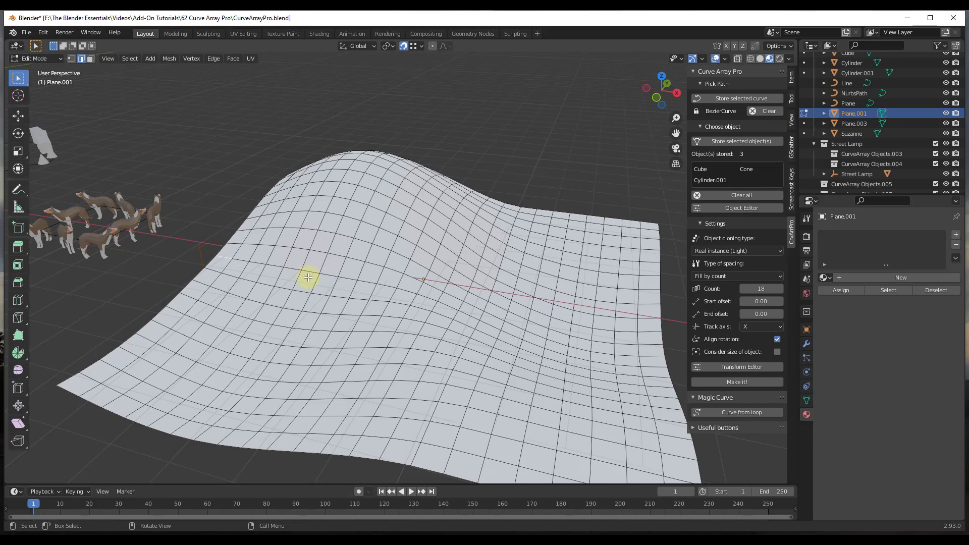
{"action": "key", "text": "1"}
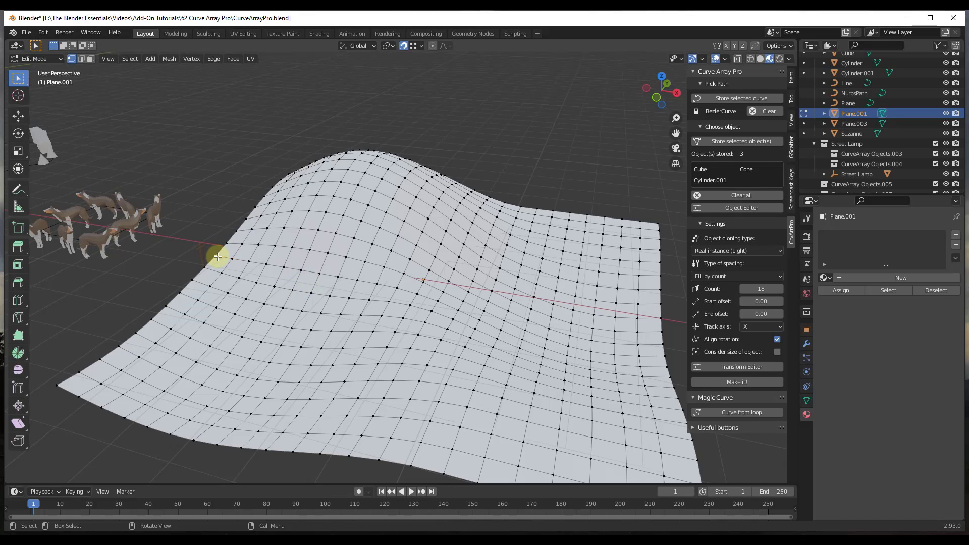
Convert a shortest vertex path across the wavy terrain into a new MgCrv_curve lying on its surface.
{"action": "left_click", "coordinate": [417, 292], "text": "ctrl"}
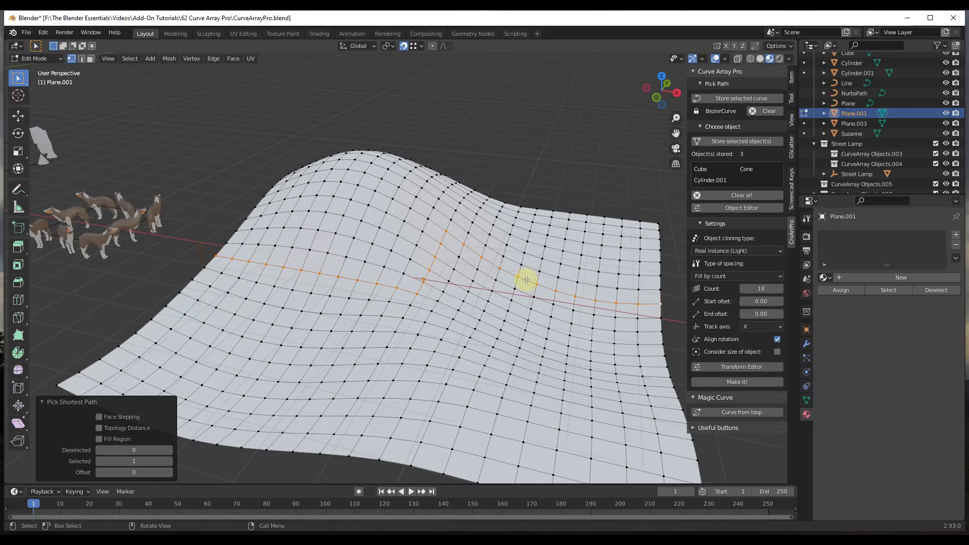
{"action": "left_click", "coordinate": [739, 412]}
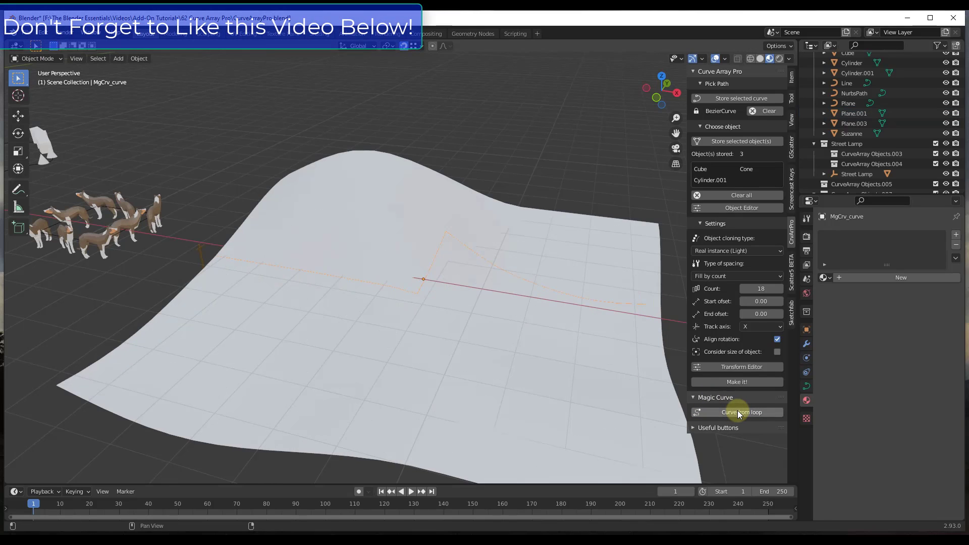
{"action": "key", "text": "g"}
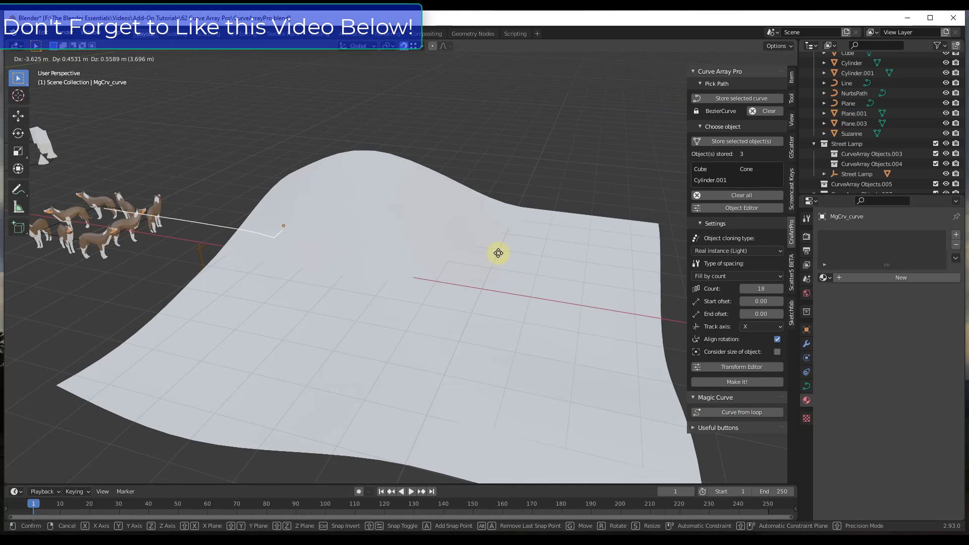
{"action": "key", "text": "z"}
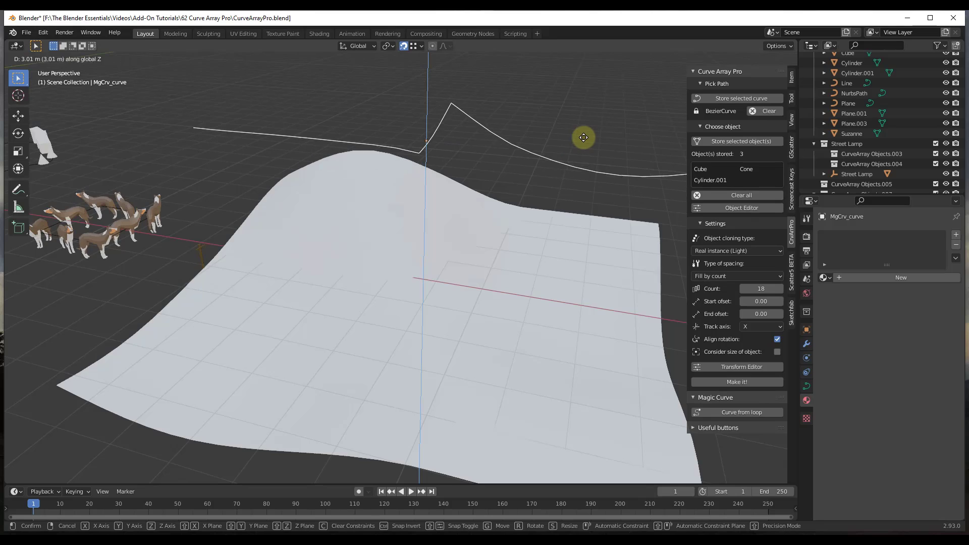
{"action": "right_click", "coordinate": [582, 136]}
{"action": "scroll", "coordinate": [843, 150], "scroll_direction": "down", "scroll_amount": 10}
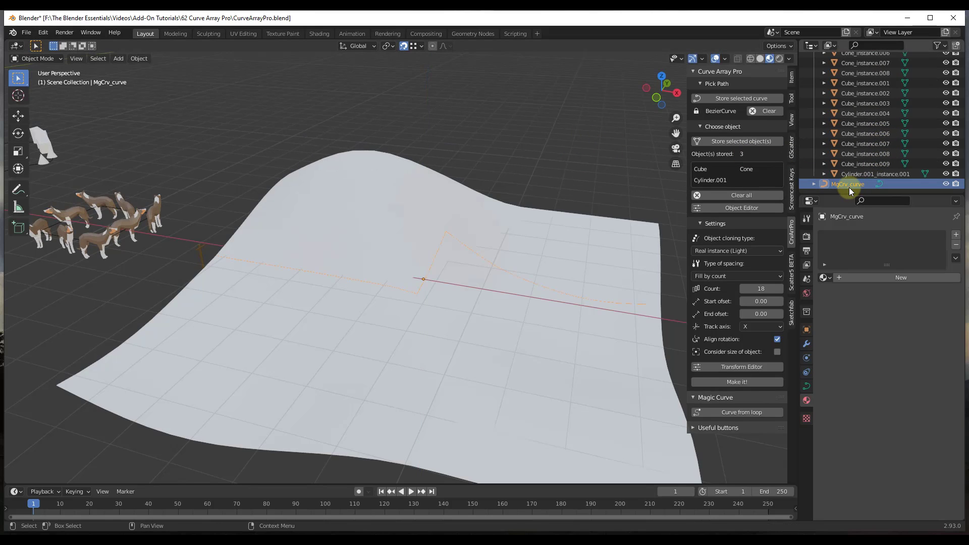
{"action": "scroll", "coordinate": [279, 272], "scroll_direction": "up", "scroll_amount": 2}
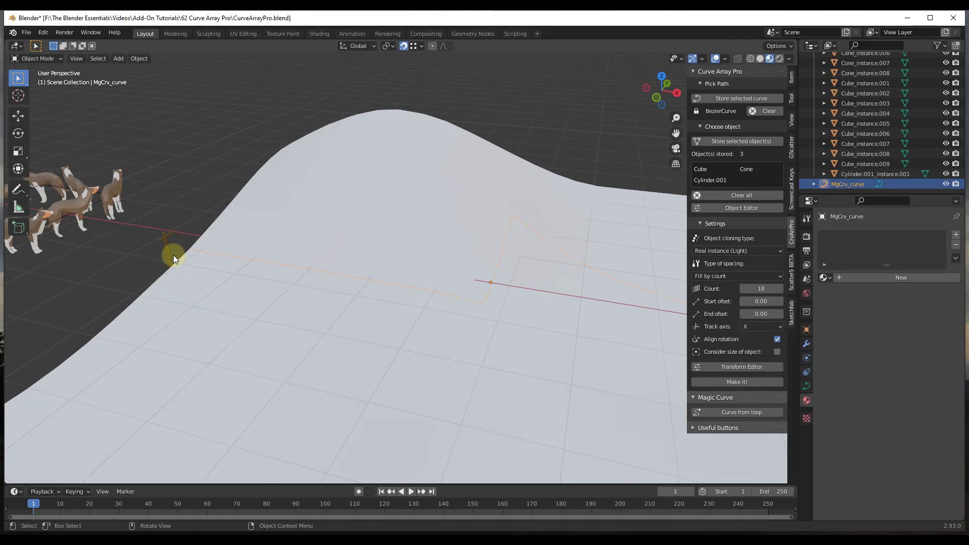
Store MgCrv_curve as the path, replace the stored objects with the fence post, and array it with Make it!
{"action": "left_click", "coordinate": [741, 98]}
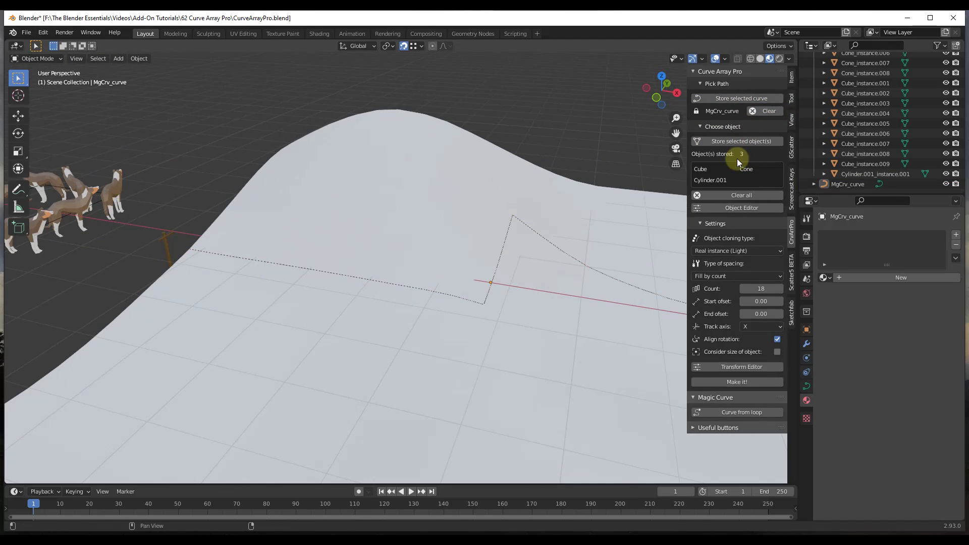
{"action": "left_click", "coordinate": [736, 195]}
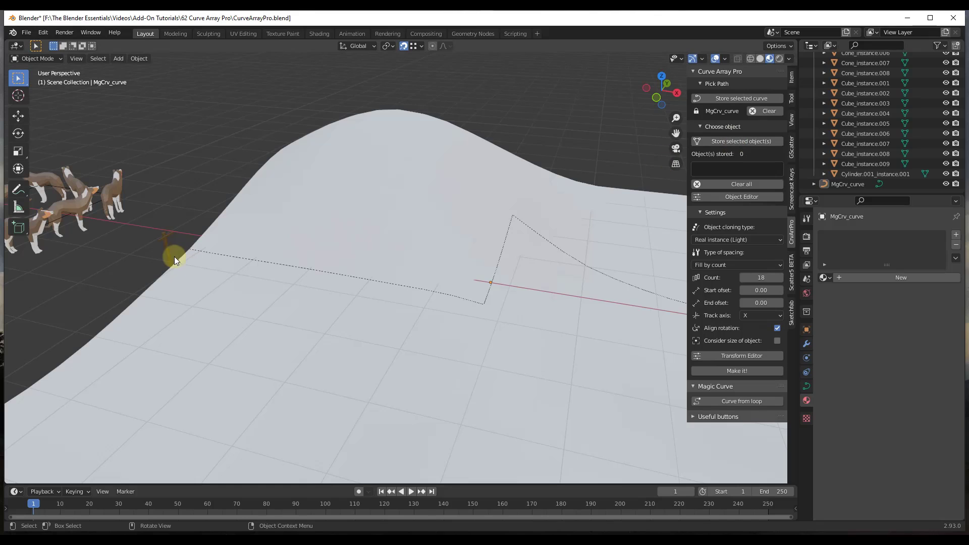
{"action": "left_click", "coordinate": [164, 240]}
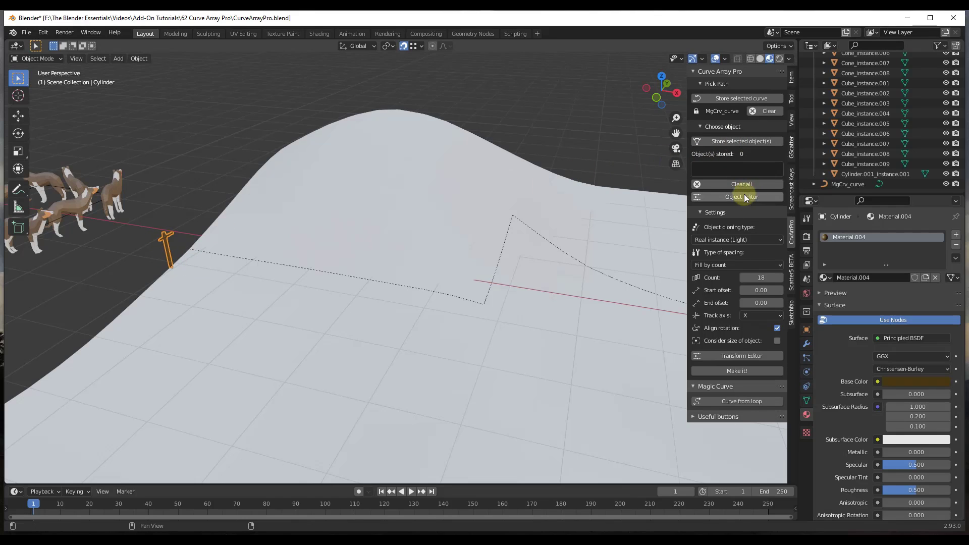
{"action": "left_click", "coordinate": [742, 141]}
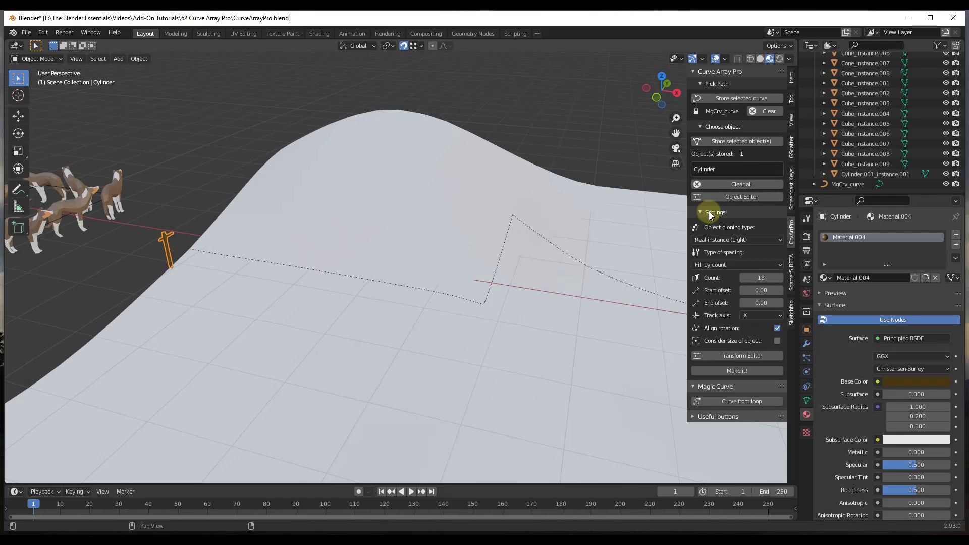
{"action": "left_click", "coordinate": [737, 371]}
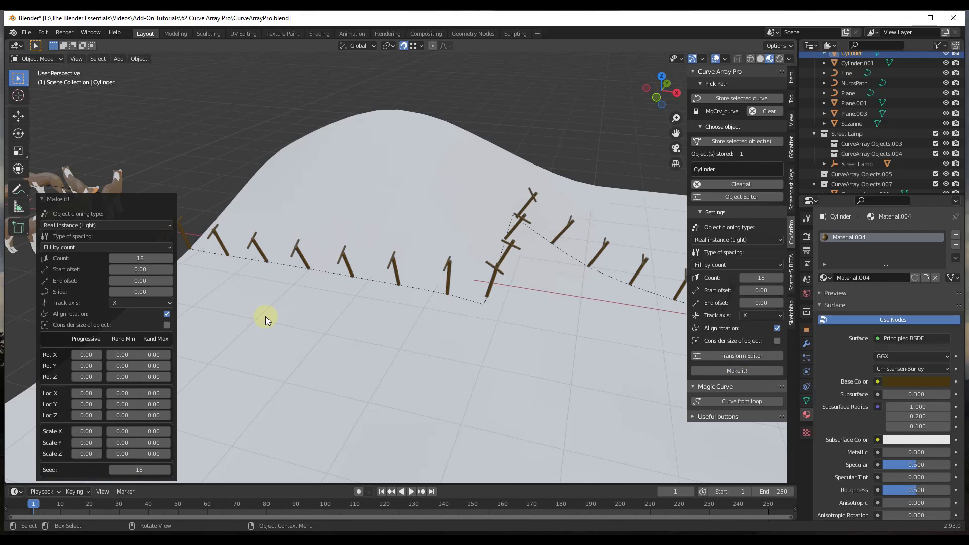
Keep X as the track axis and turn off Align rotation so the 18 posts stand upright.
{"action": "middle_click_drag", "start_coordinate": [344, 346], "coordinate": [539, 307]}
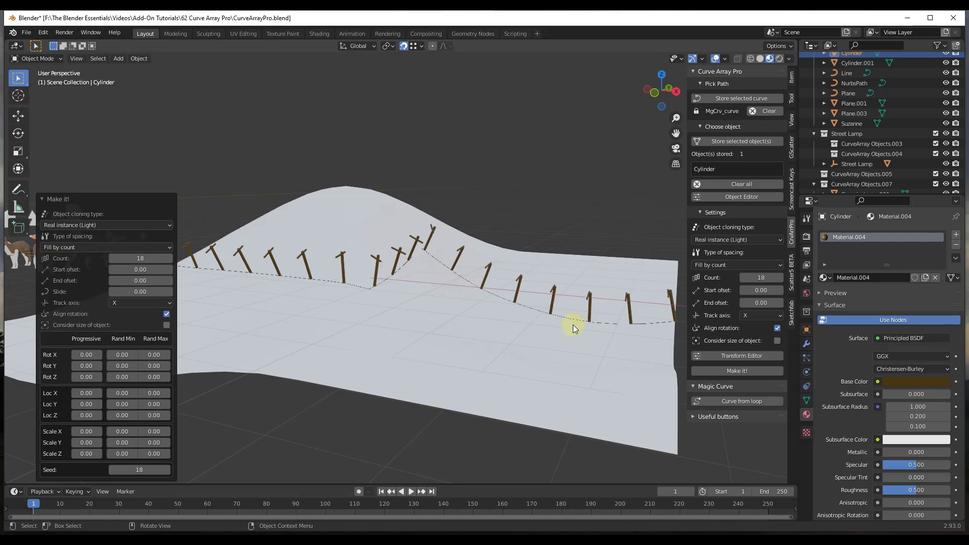
{"action": "middle_click_drag", "start_coordinate": [630, 323], "coordinate": [181, 312]}
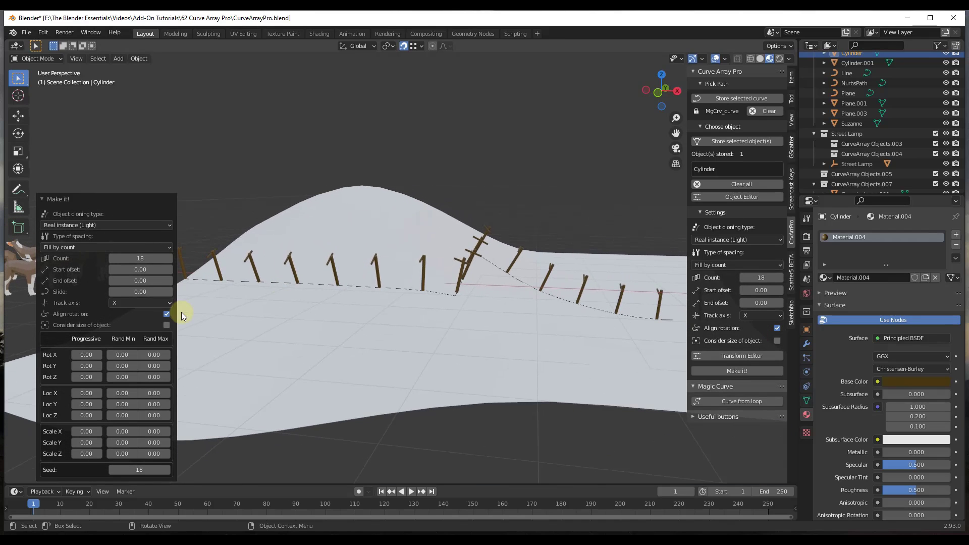
{"action": "left_click", "coordinate": [122, 303]}
{"action": "left_click", "coordinate": [125, 308]}
{"action": "left_click", "coordinate": [168, 313]}
{"action": "left_click", "coordinate": [168, 312]}
{"action": "left_click", "coordinate": [166, 314]}
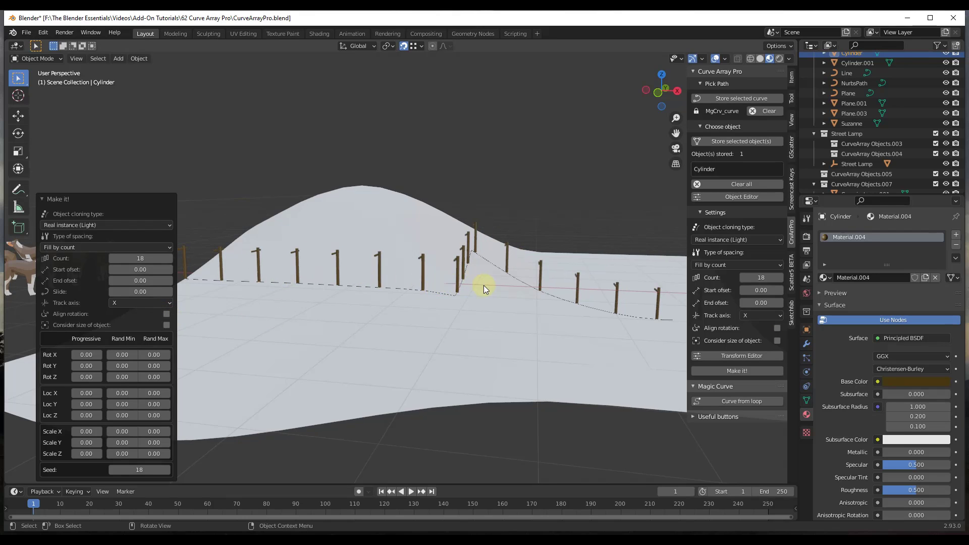
{"action": "middle_click_drag", "start_coordinate": [483, 285], "coordinate": [441, 307]}
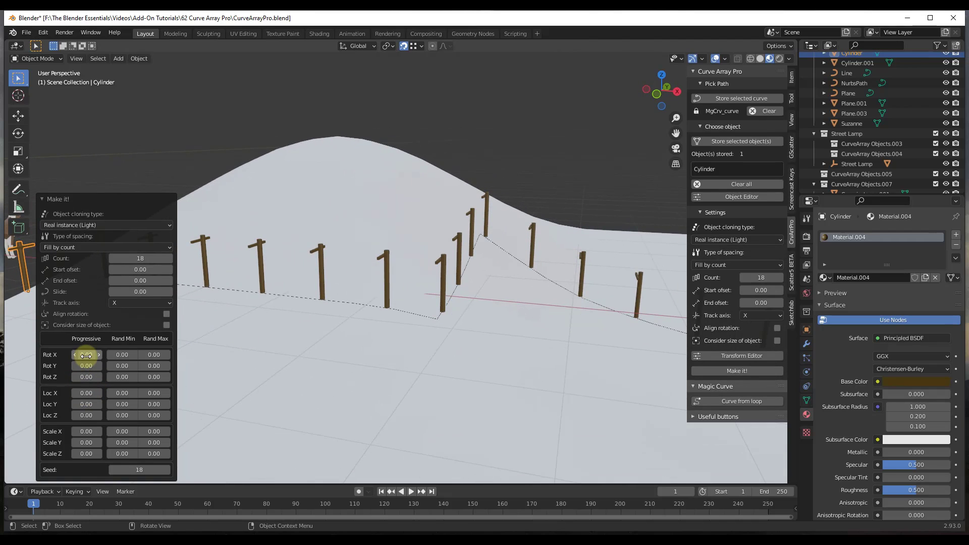
{"action": "scroll", "coordinate": [328, 296], "scroll_direction": "down", "scroll_amount": 2}
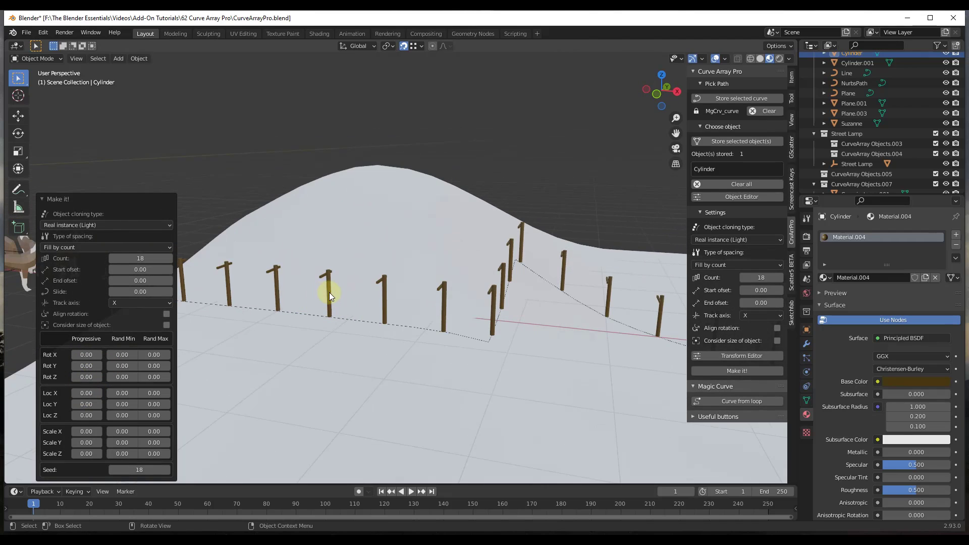
{"action": "scroll", "coordinate": [303, 291], "scroll_direction": "down", "scroll_amount": 3}
{"action": "scroll", "coordinate": [202, 299], "scroll_direction": "up", "scroll_amount": 2}
{"action": "scroll", "coordinate": [237, 295], "scroll_direction": "down", "scroll_amount": 3}
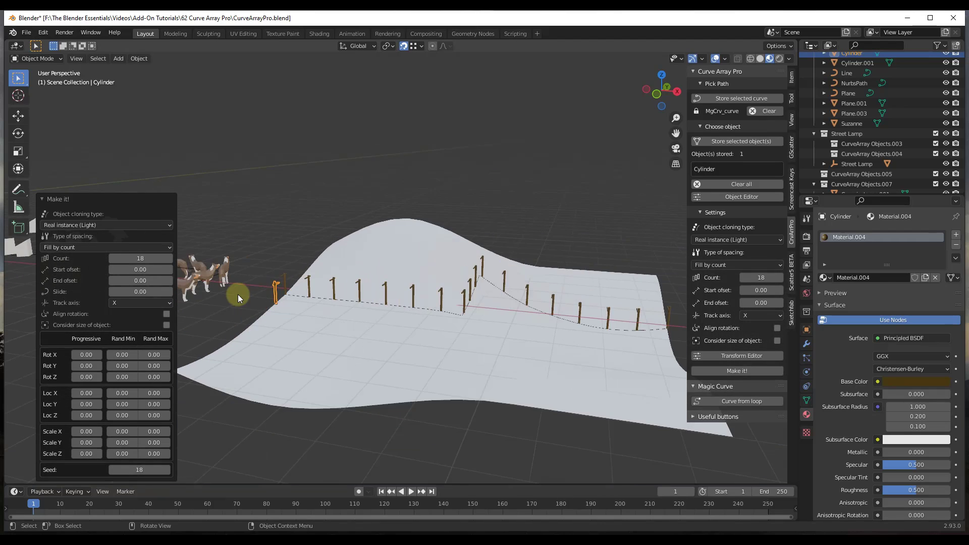
{"action": "scroll", "coordinate": [238, 294], "scroll_direction": "up", "scroll_amount": 8}
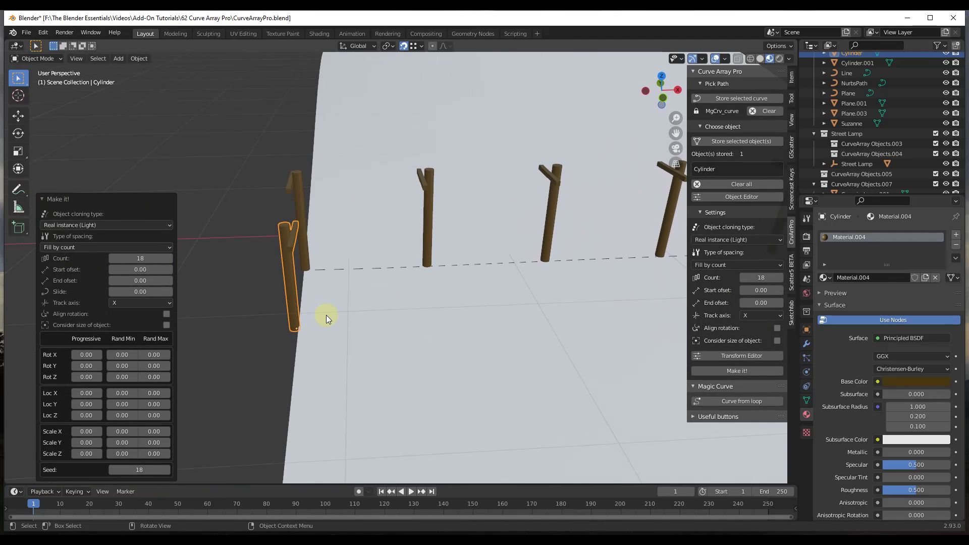
In Edit Mode, box-select the front fence post's geometry.
{"action": "key", "text": "Tab"}
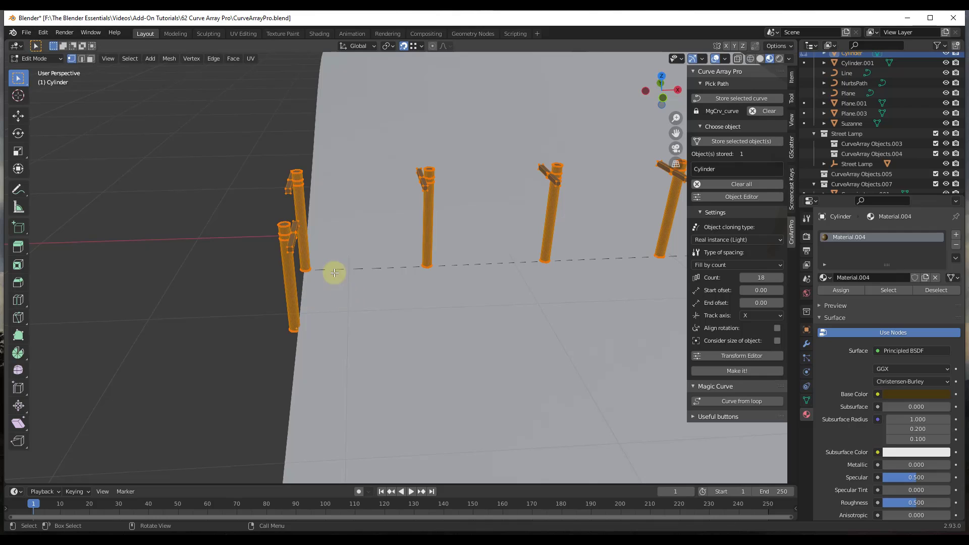
{"action": "left_click_drag", "start_coordinate": [261, 214], "coordinate": [328, 364]}
{"action": "middle_click_drag", "start_coordinate": [314, 353], "coordinate": [259, 216]}
{"action": "left_click_drag", "start_coordinate": [244, 205], "coordinate": [309, 310]}
{"action": "left_click", "coordinate": [281, 265]}
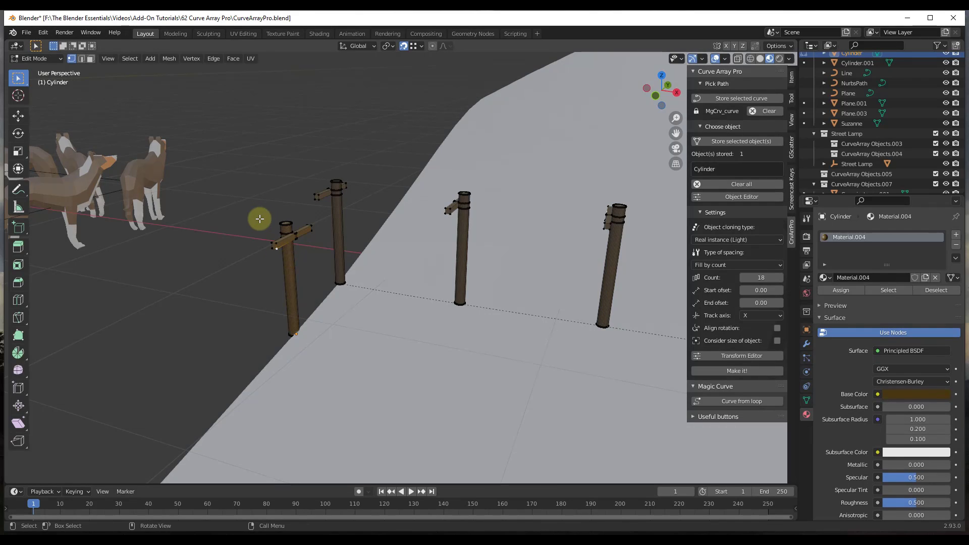
{"action": "left_click_drag", "start_coordinate": [260, 218], "coordinate": [320, 359]}
In wireframe view, rotate the selected post geometry 180° around the Z axis.
{"action": "key", "text": "r"}
{"action": "key", "text": "z"}
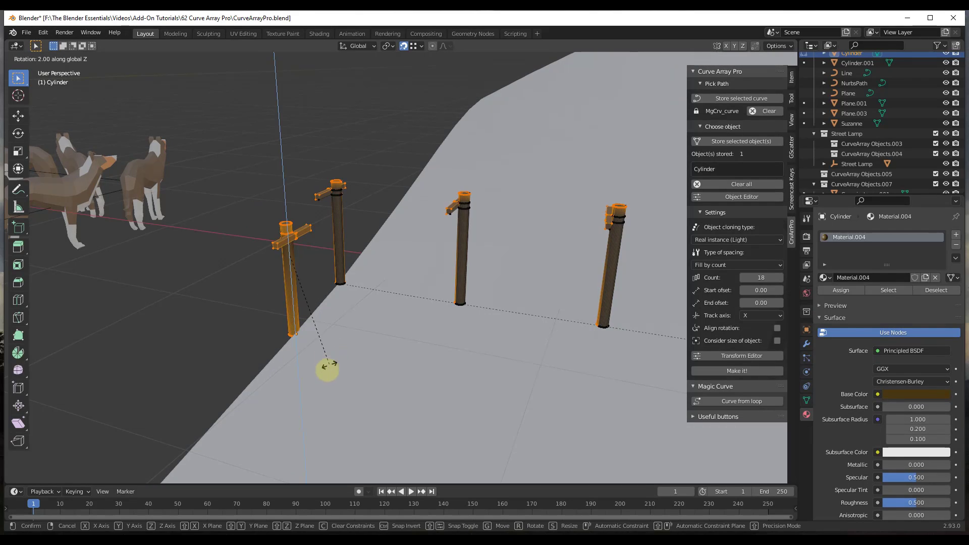
{"action": "right_click", "coordinate": [205, 387]}
{"action": "key", "text": "shift+z"}
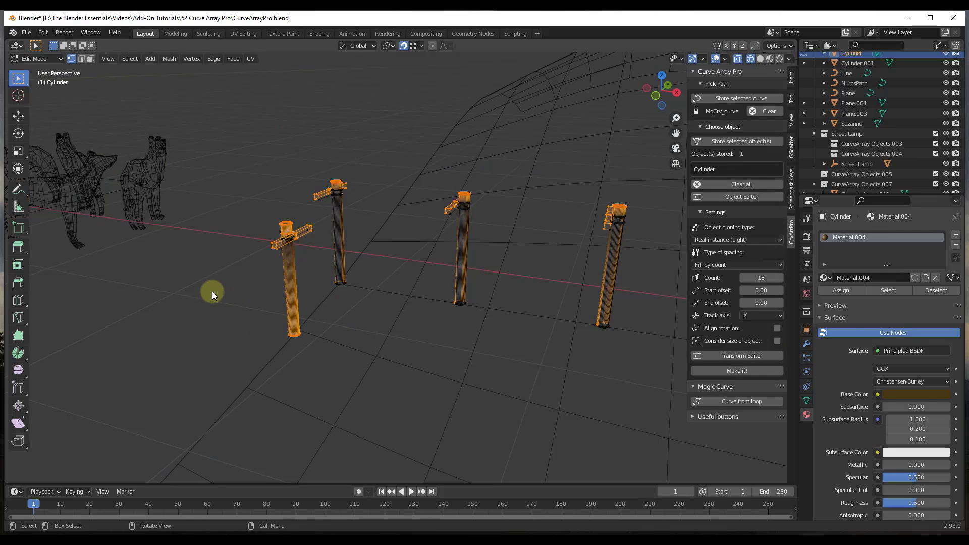
{"action": "key", "text": "r"}
{"action": "key", "text": "z"}
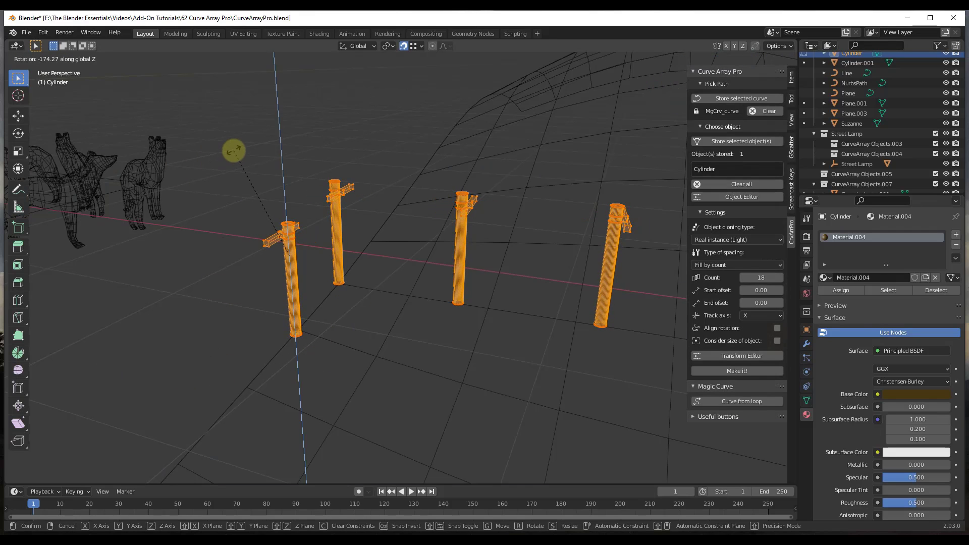
{"action": "type", "text": "180"}
{"action": "key", "text": "Return"}
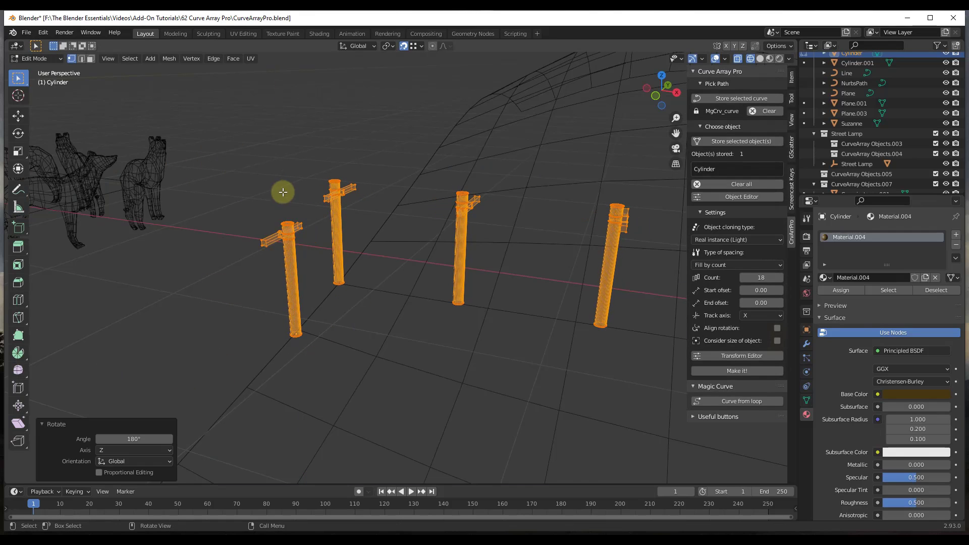